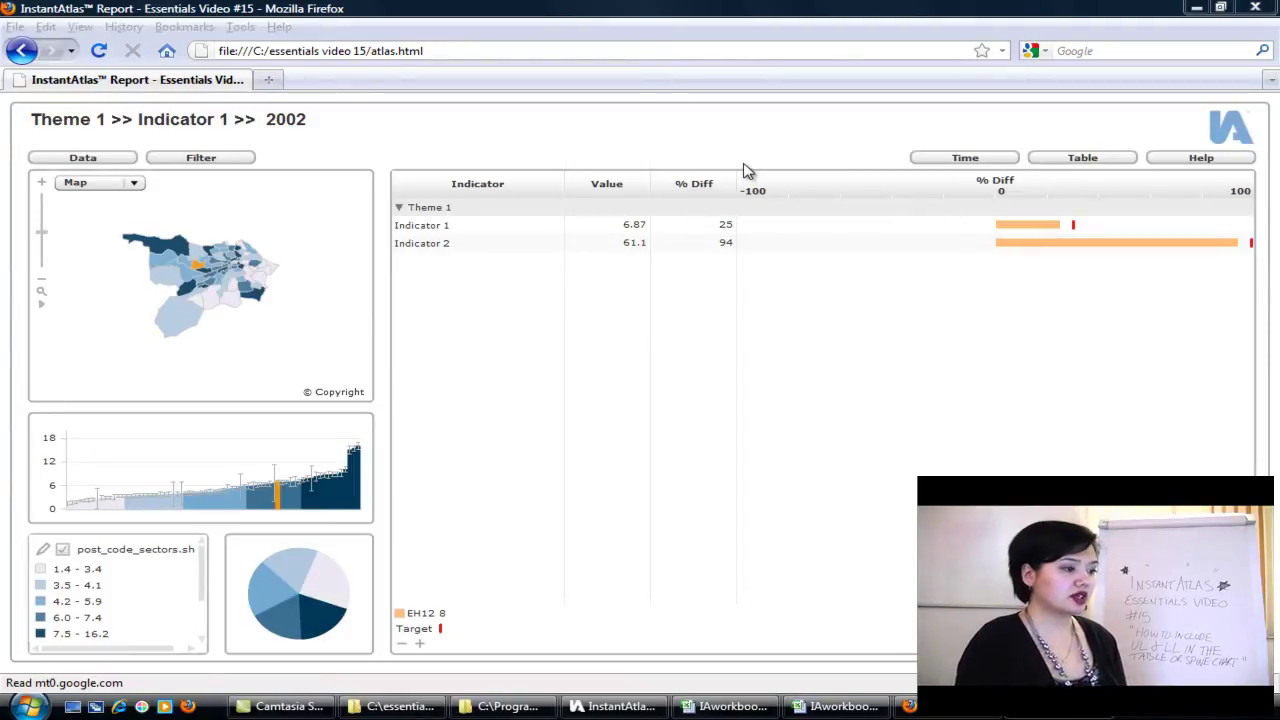
- Bring the workbook forward and inspect the ll and ul columns with their F5 and G5 headers
{"action": "mouse_move", "coordinate": [773, 708]}
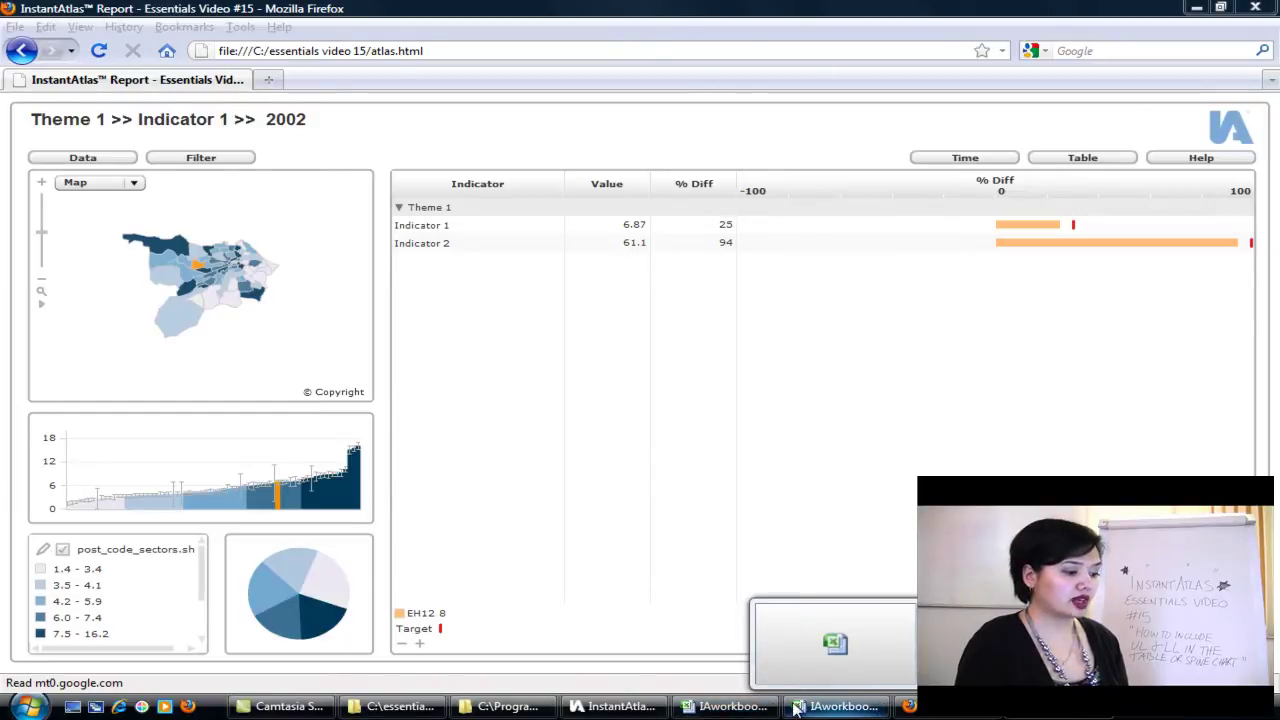
{"action": "left_click", "coordinate": [799, 708]}
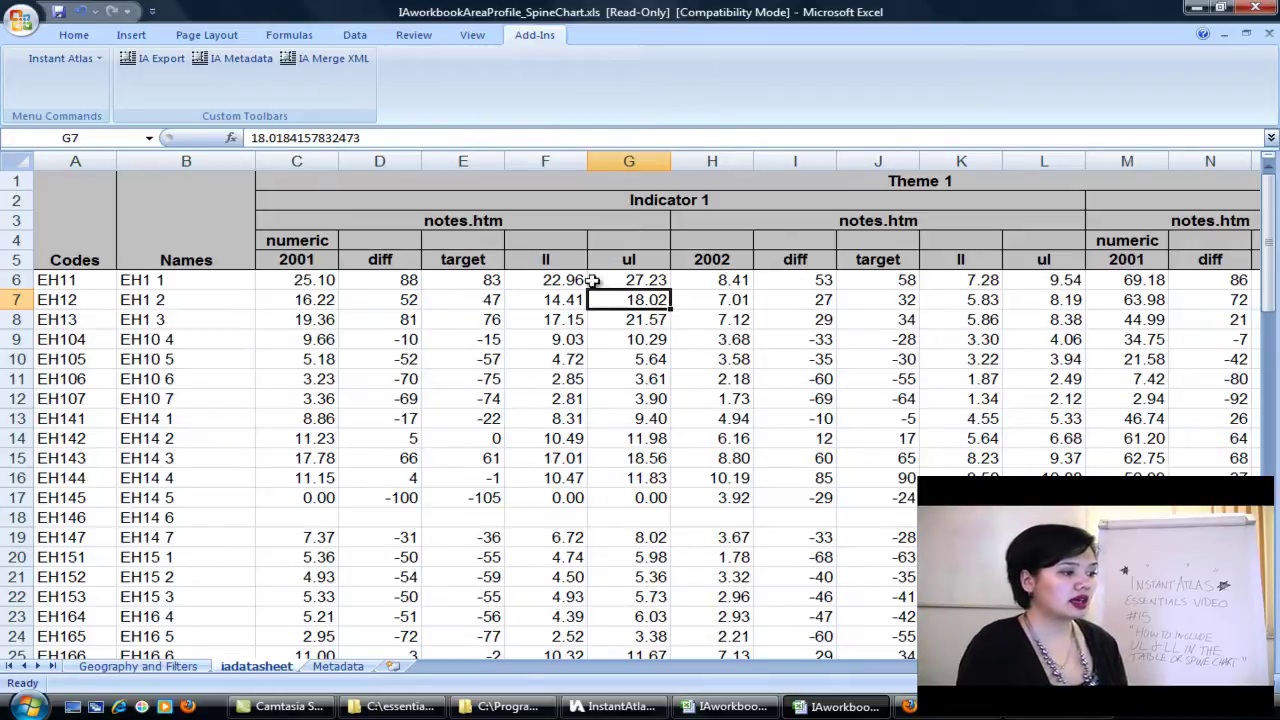
{"action": "left_click", "coordinate": [557, 165]}
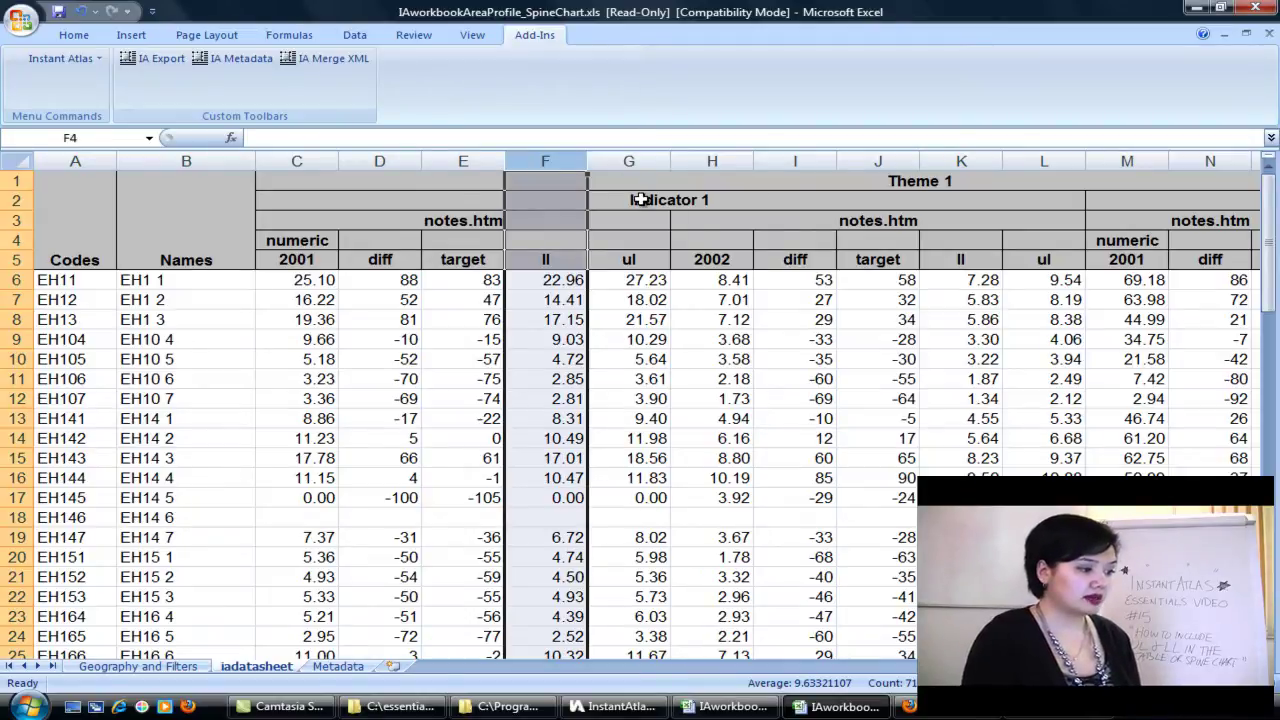
{"action": "left_click", "coordinate": [612, 257]}
{"action": "left_click", "coordinate": [639, 161]}
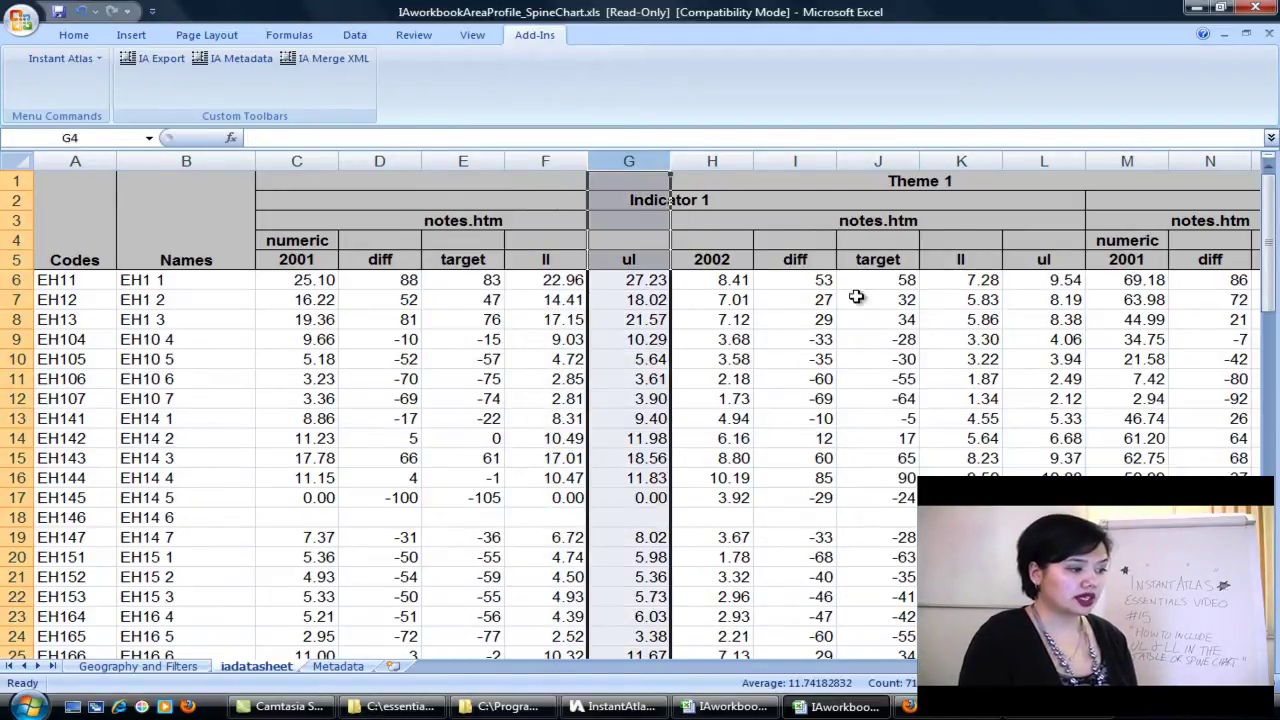
{"action": "left_click", "coordinate": [537, 260]}
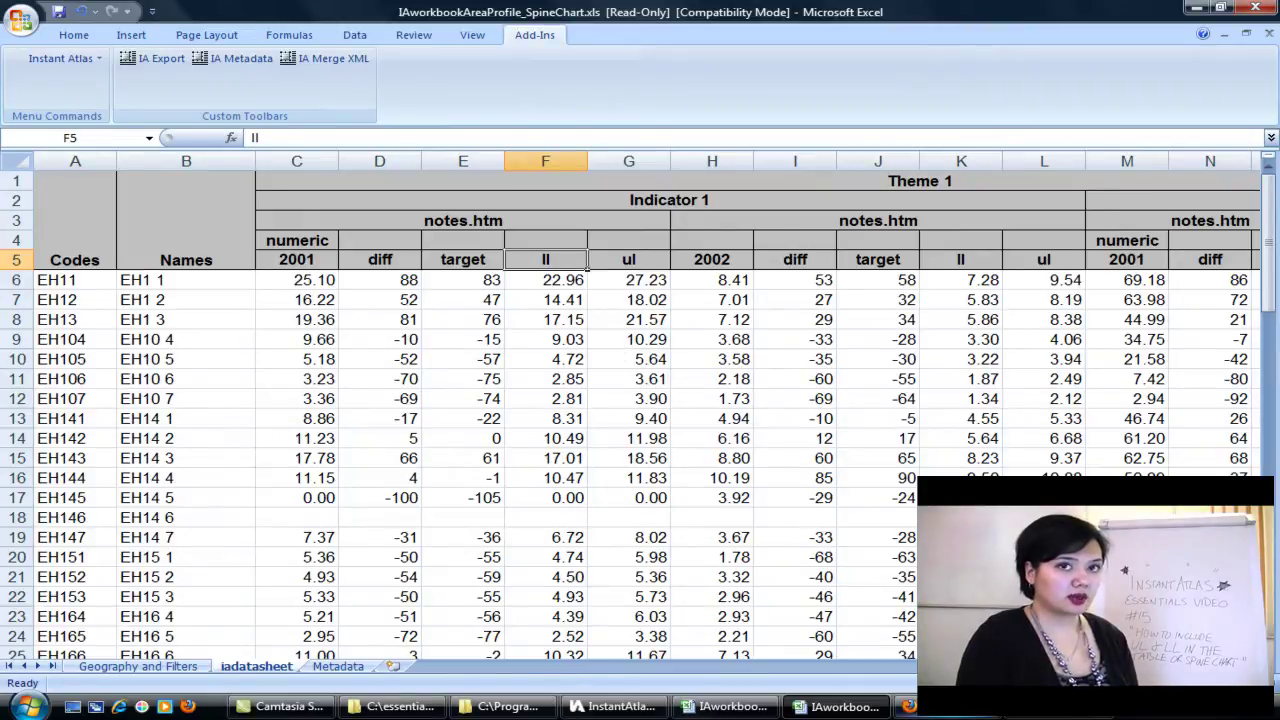
- In the InstantAtlas report, enlarge the bar chart, then restore the full dashboard
{"action": "left_click", "coordinate": [906, 706]}
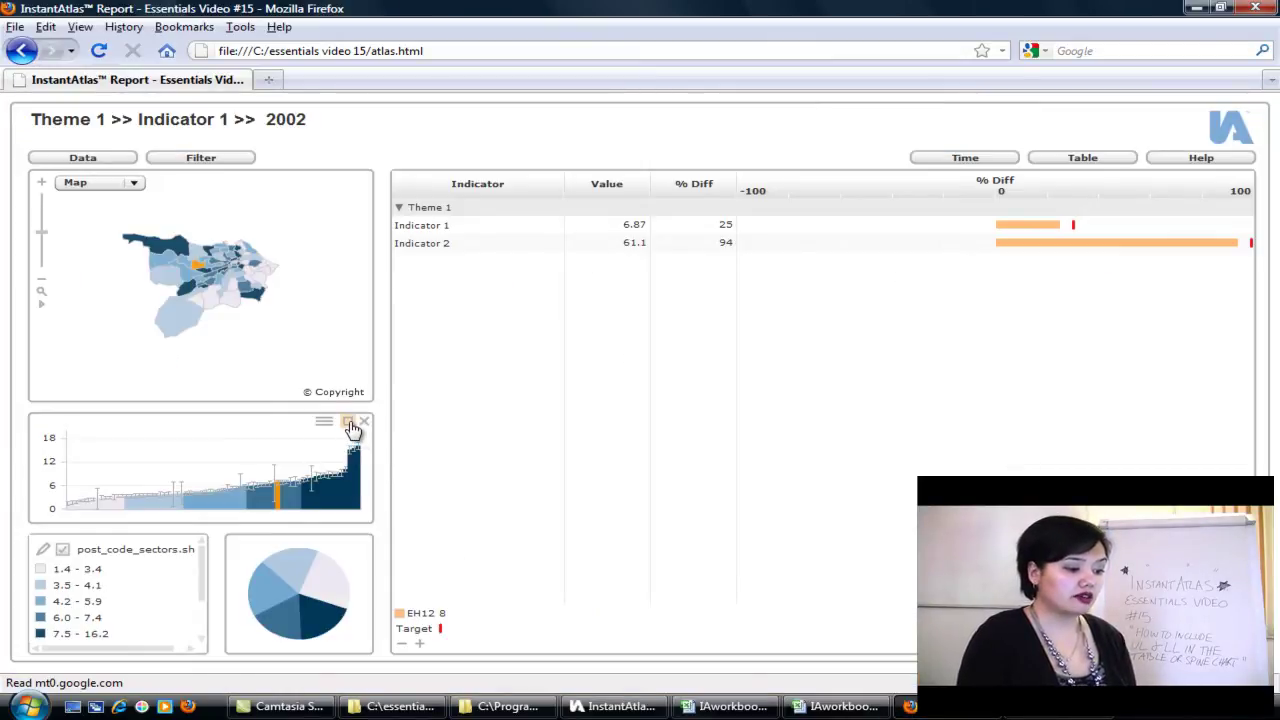
{"action": "left_click", "coordinate": [352, 428]}
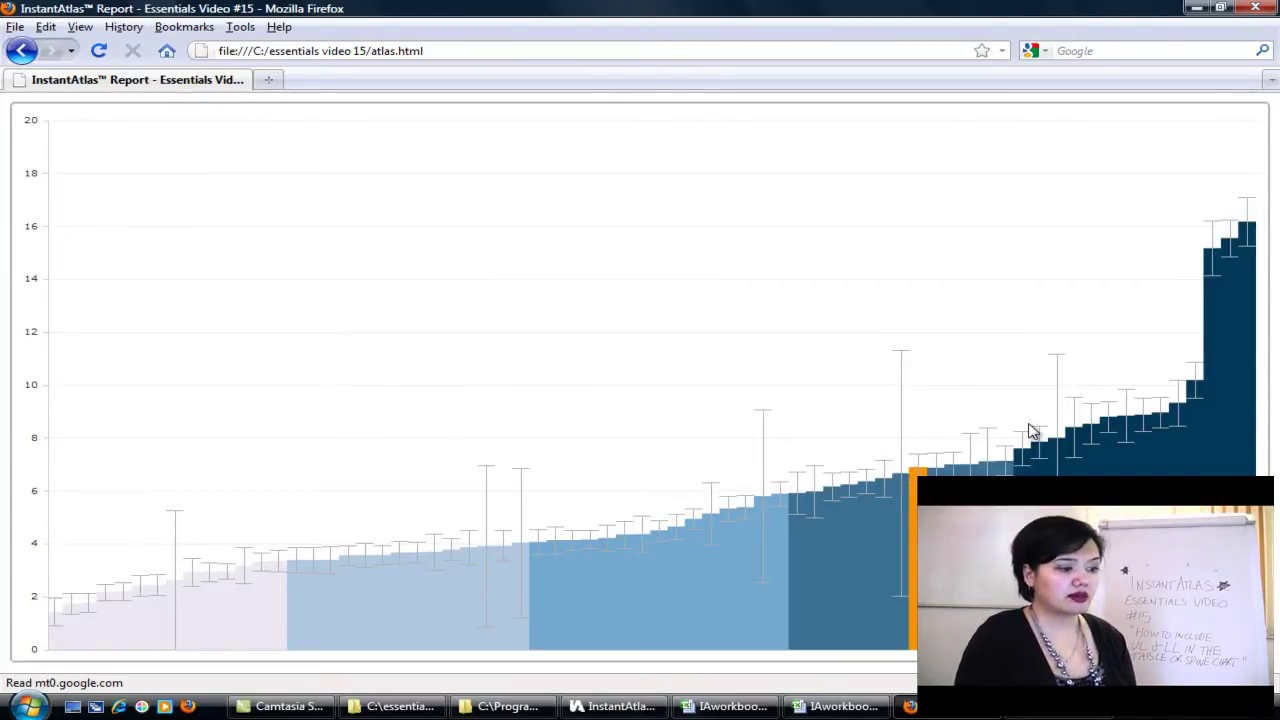
{"action": "mouse_move", "coordinate": [1058, 446]}
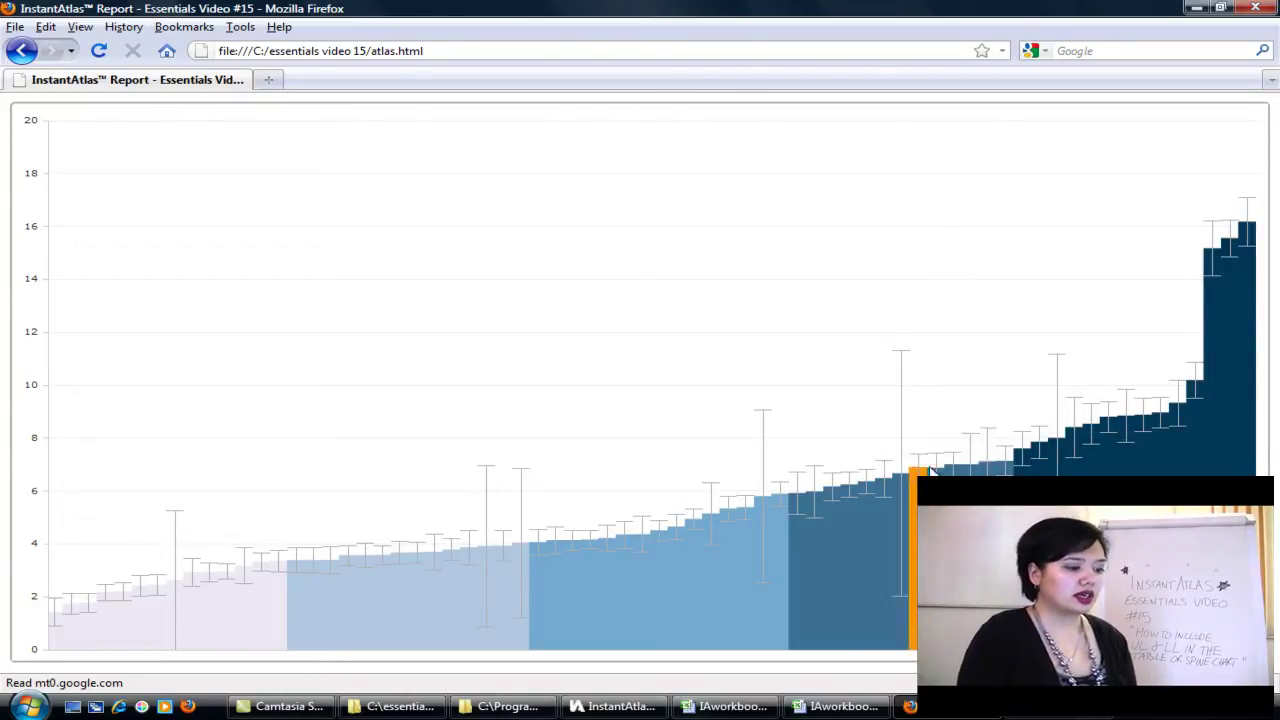
{"action": "mouse_move", "coordinate": [988, 466]}
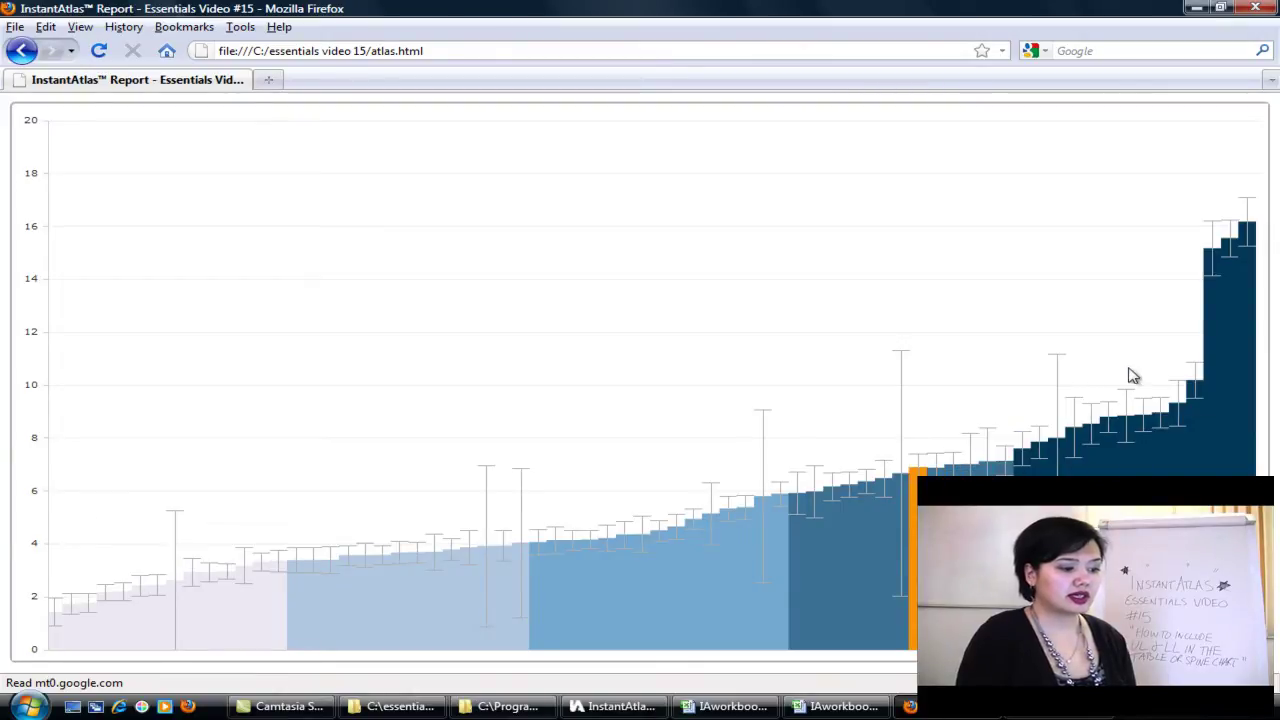
{"action": "mouse_move", "coordinate": [902, 482]}
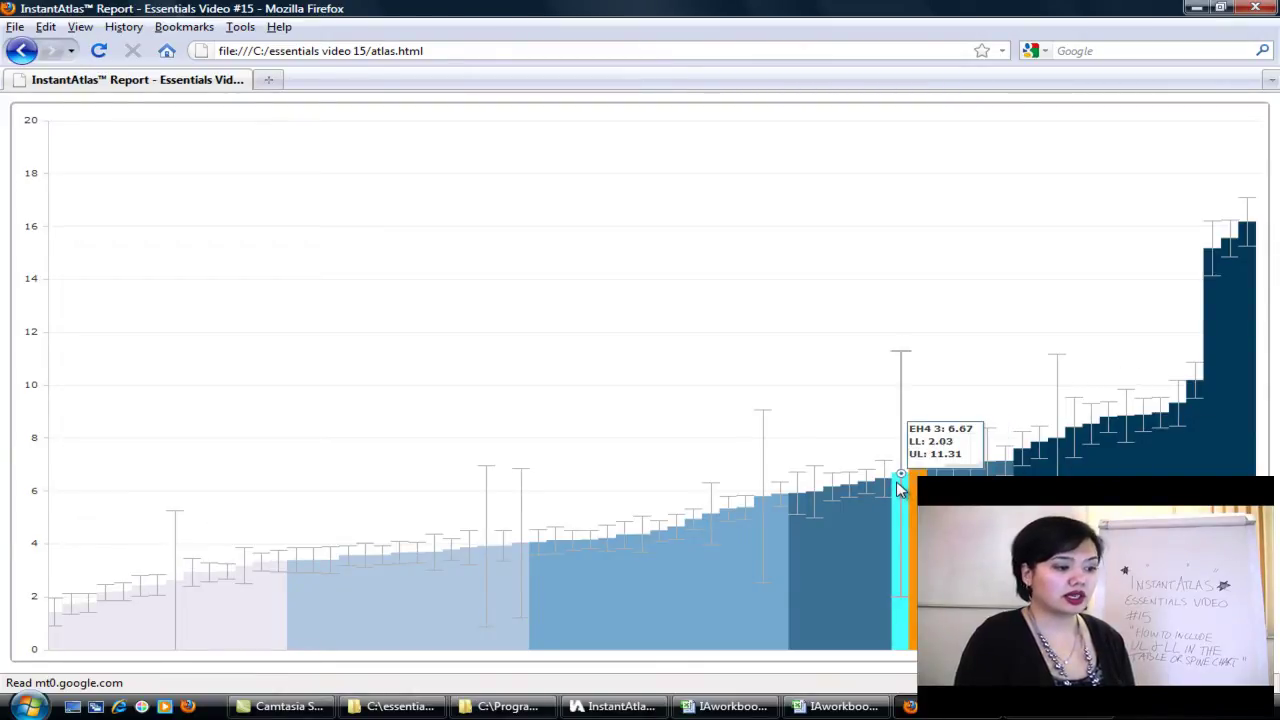
{"action": "left_click", "coordinate": [1251, 120]}
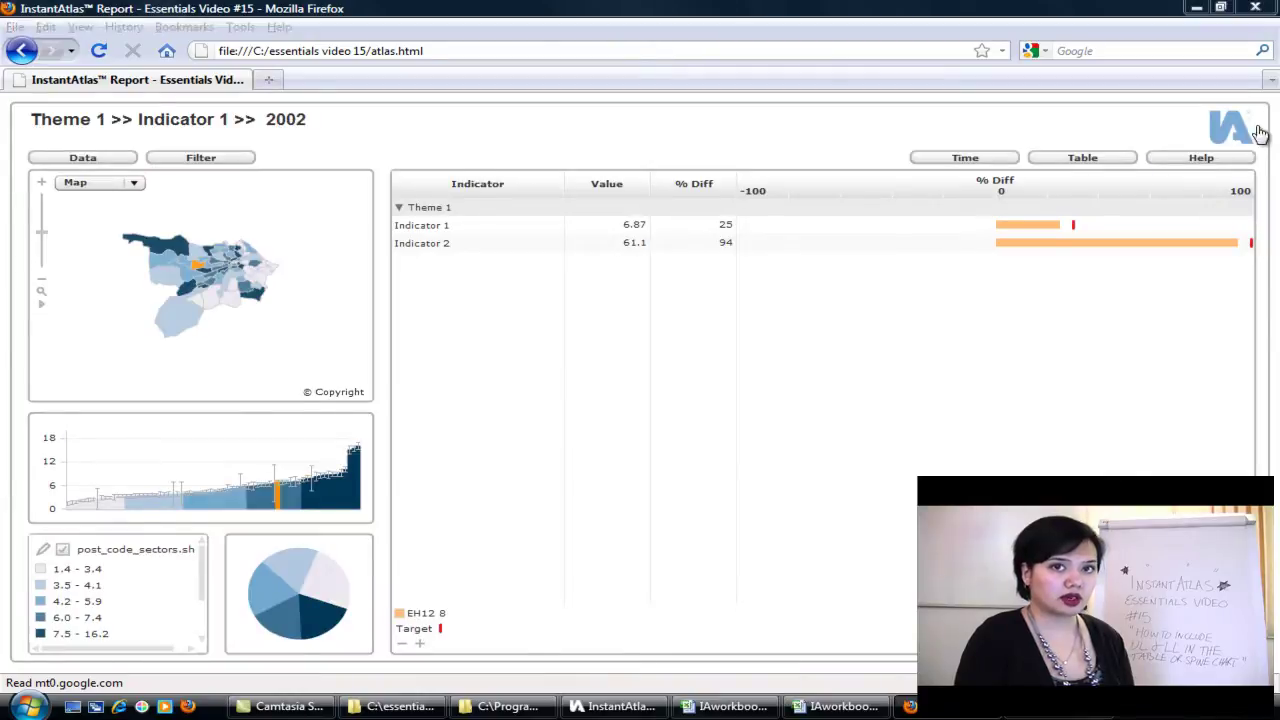
- Back in the workbook, rename the F5 header to lowerlimit
{"action": "key", "text": "alt+Tab"}
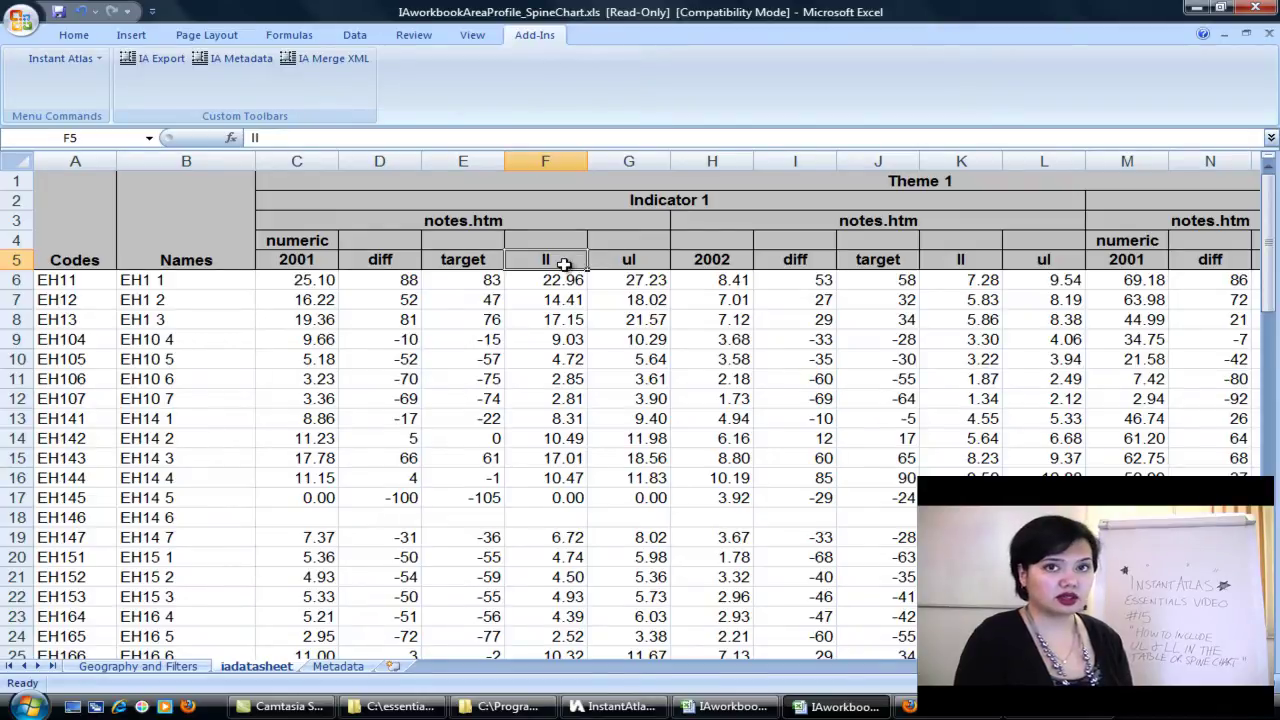
{"action": "left_click", "coordinate": [614, 261]}
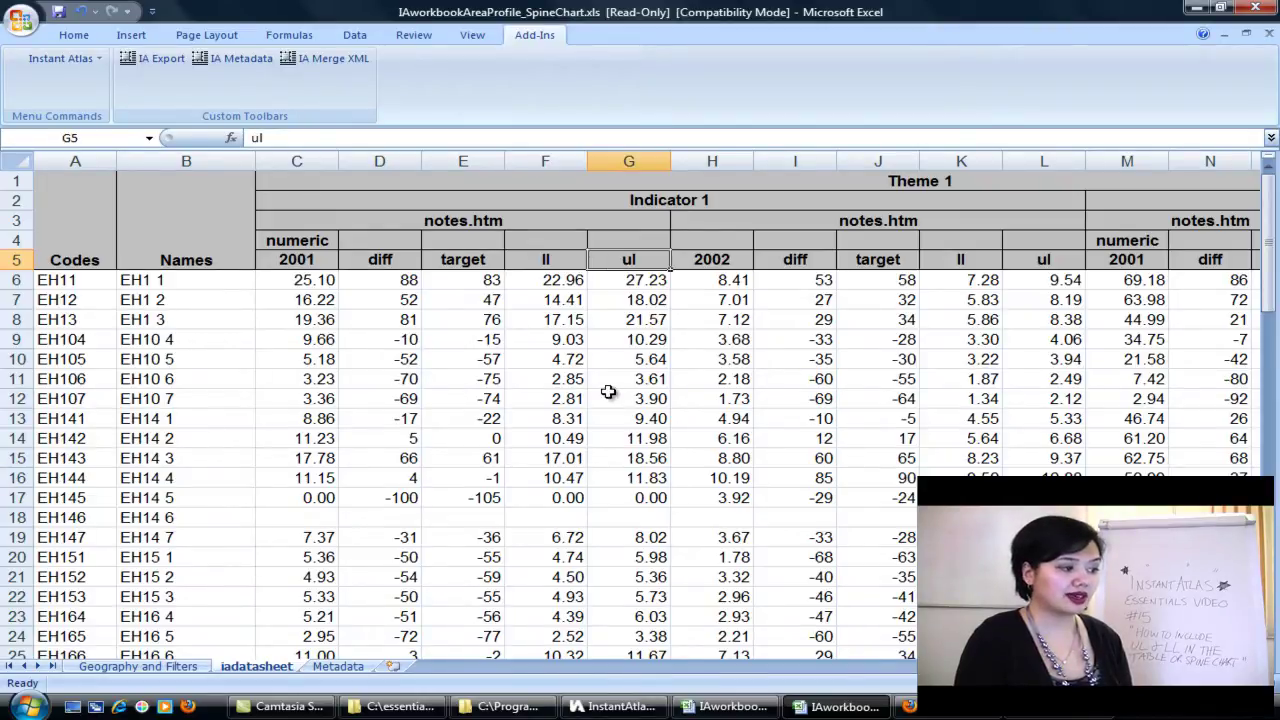
{"action": "left_click", "coordinate": [549, 266]}
{"action": "type", "text": "lowerlimit"}
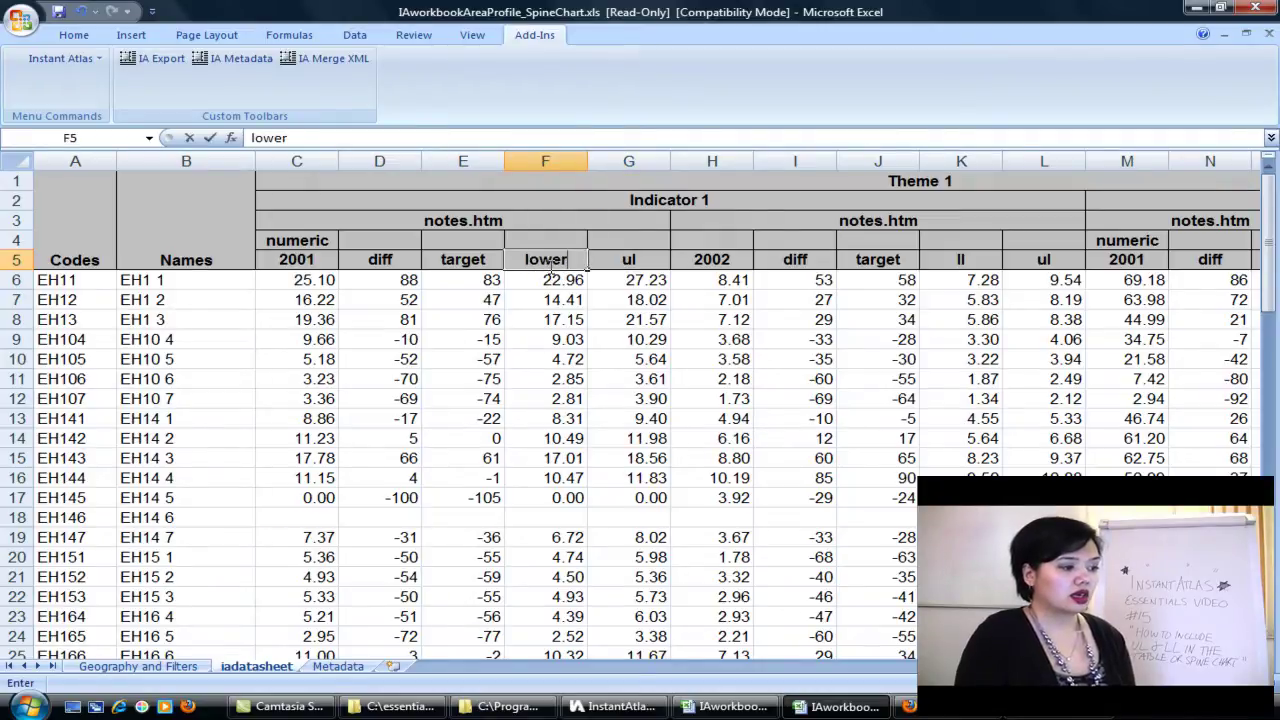
{"action": "key", "text": "Return"}
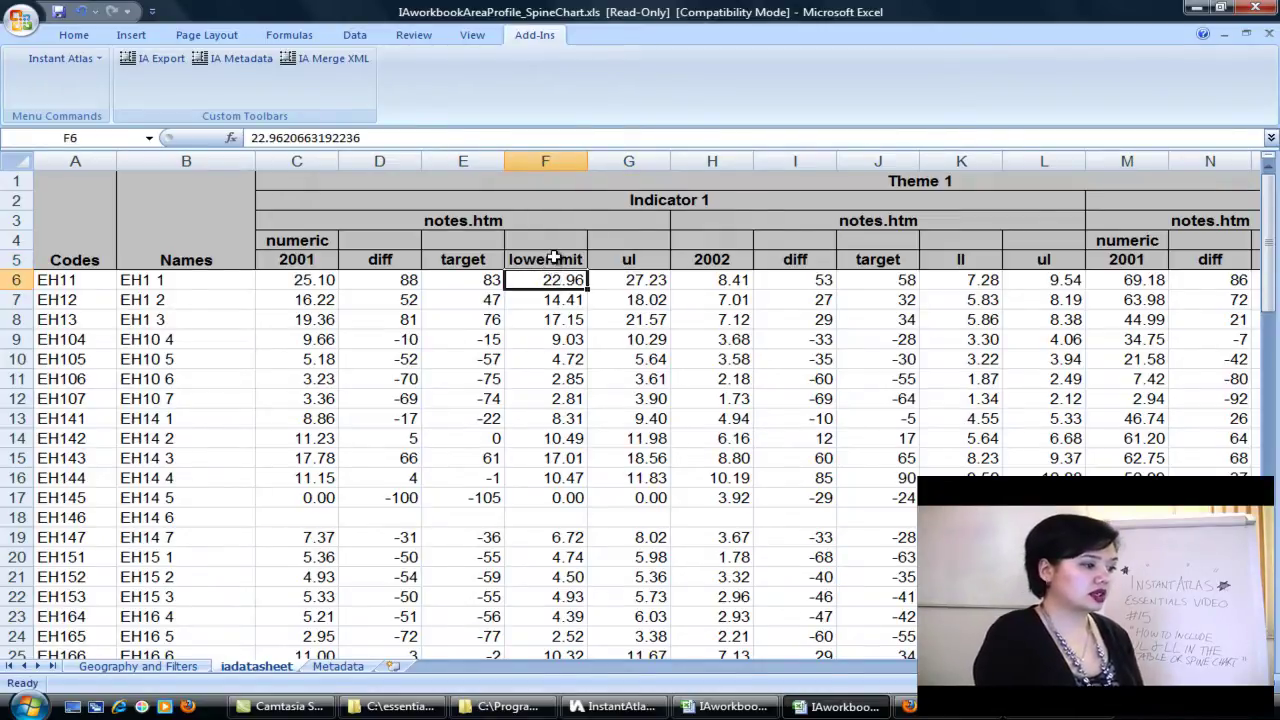
- Change the F5 header back to ll and move on to the ul header in G5
{"action": "left_click", "coordinate": [567, 258]}
{"action": "type", "text": "LL"}
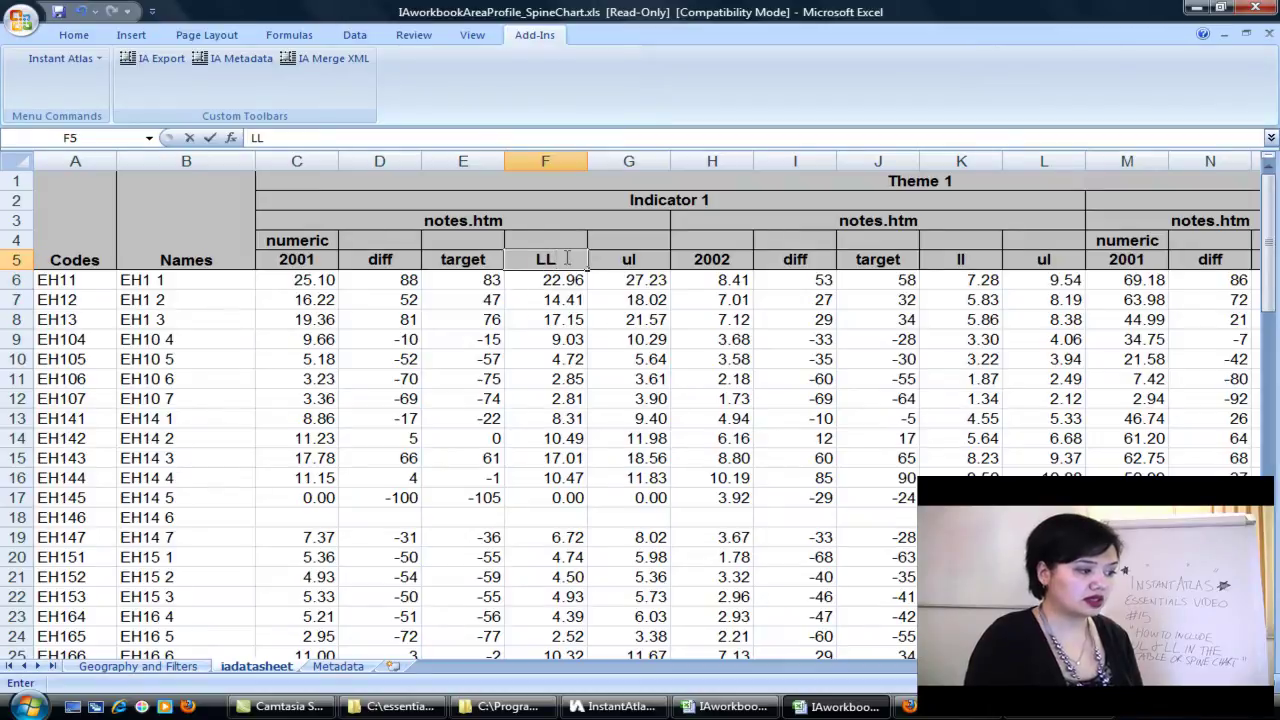
{"action": "key", "text": "BackSpace"}
{"action": "key", "text": "BackSpace"}
{"action": "type", "text": "ll"}
{"action": "key", "text": "Return"}
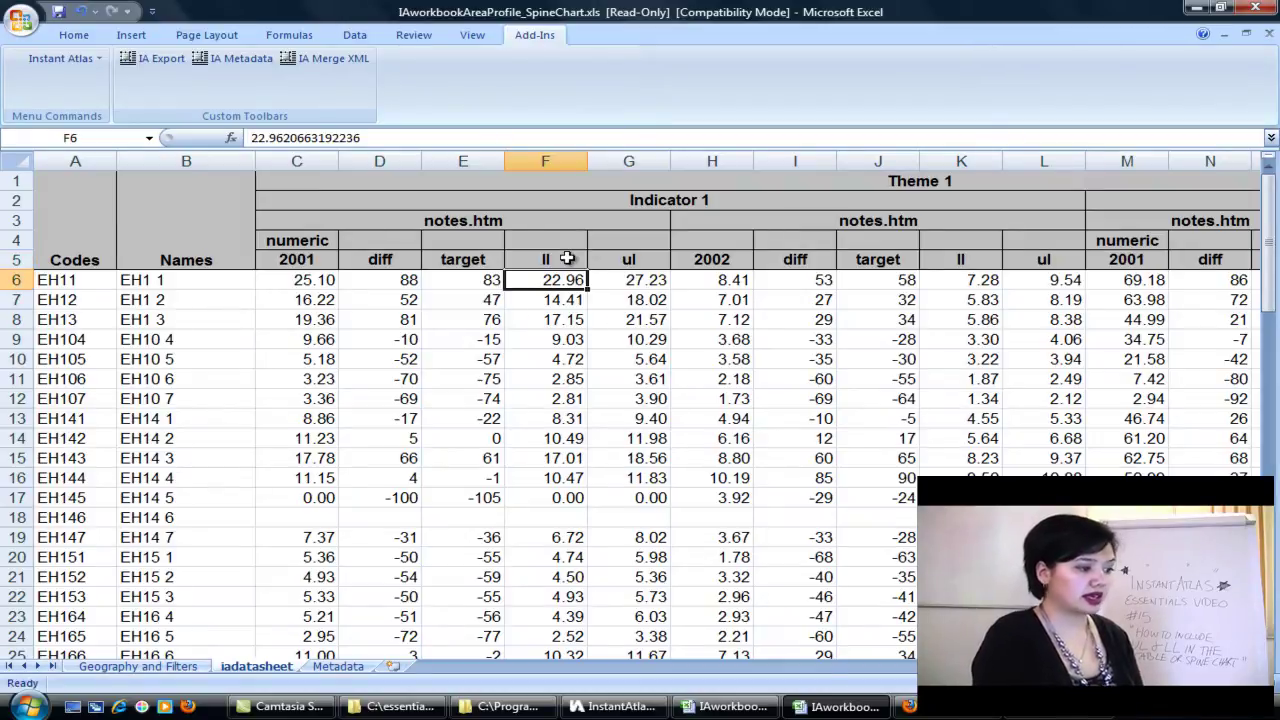
{"action": "left_click", "coordinate": [570, 258]}
{"action": "key", "text": "Right"}
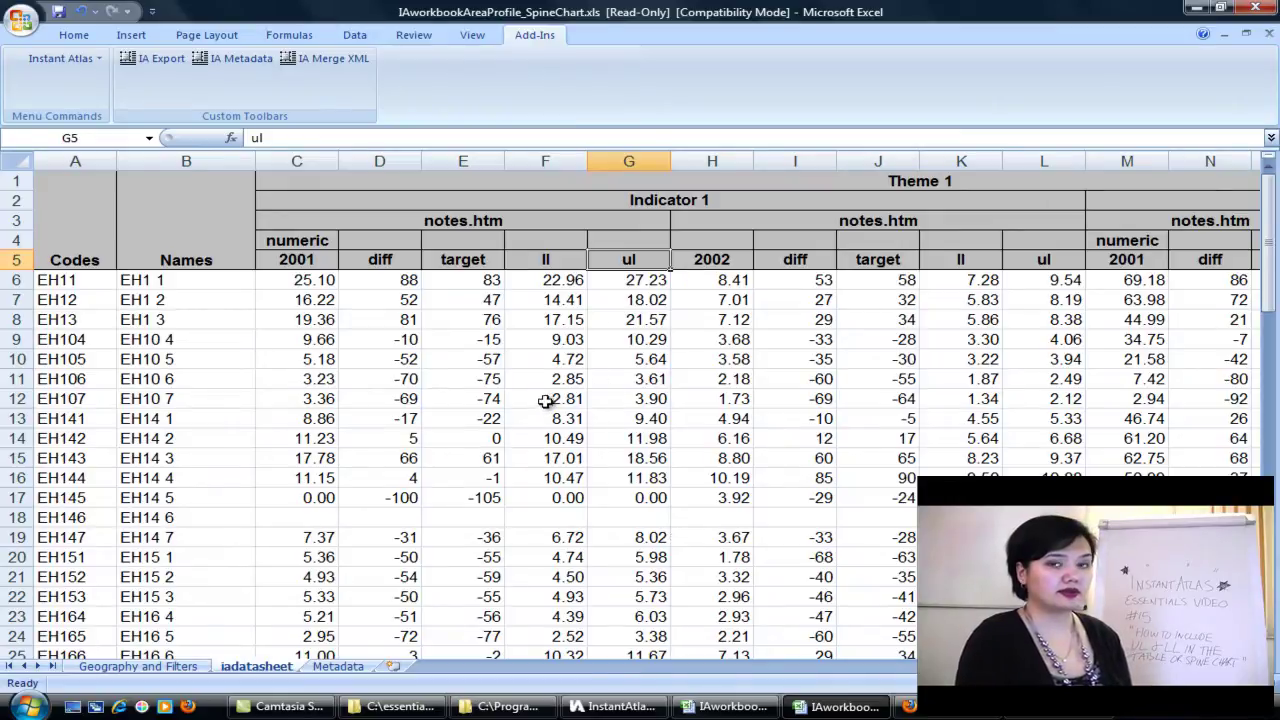
{"action": "left_click", "coordinate": [541, 223]}
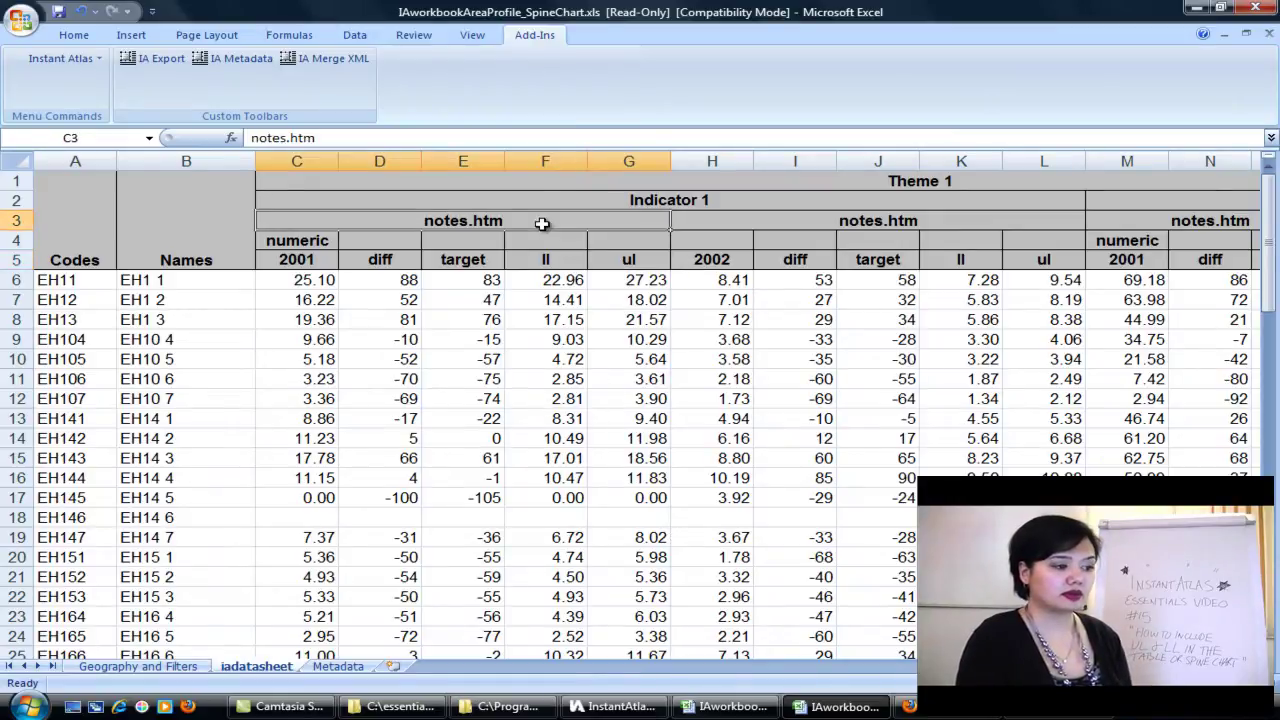
{"action": "left_click", "coordinate": [776, 222]}
{"action": "left_click", "coordinate": [575, 228]}
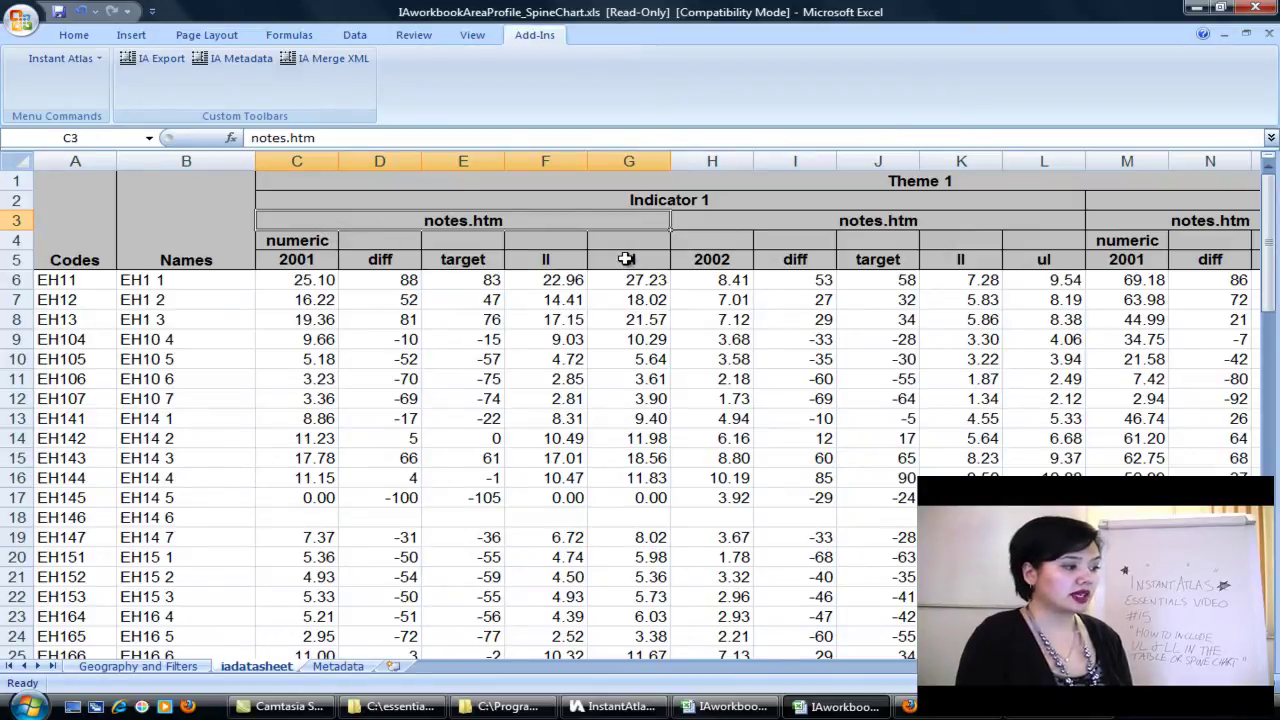
{"action": "left_click", "coordinate": [736, 221]}
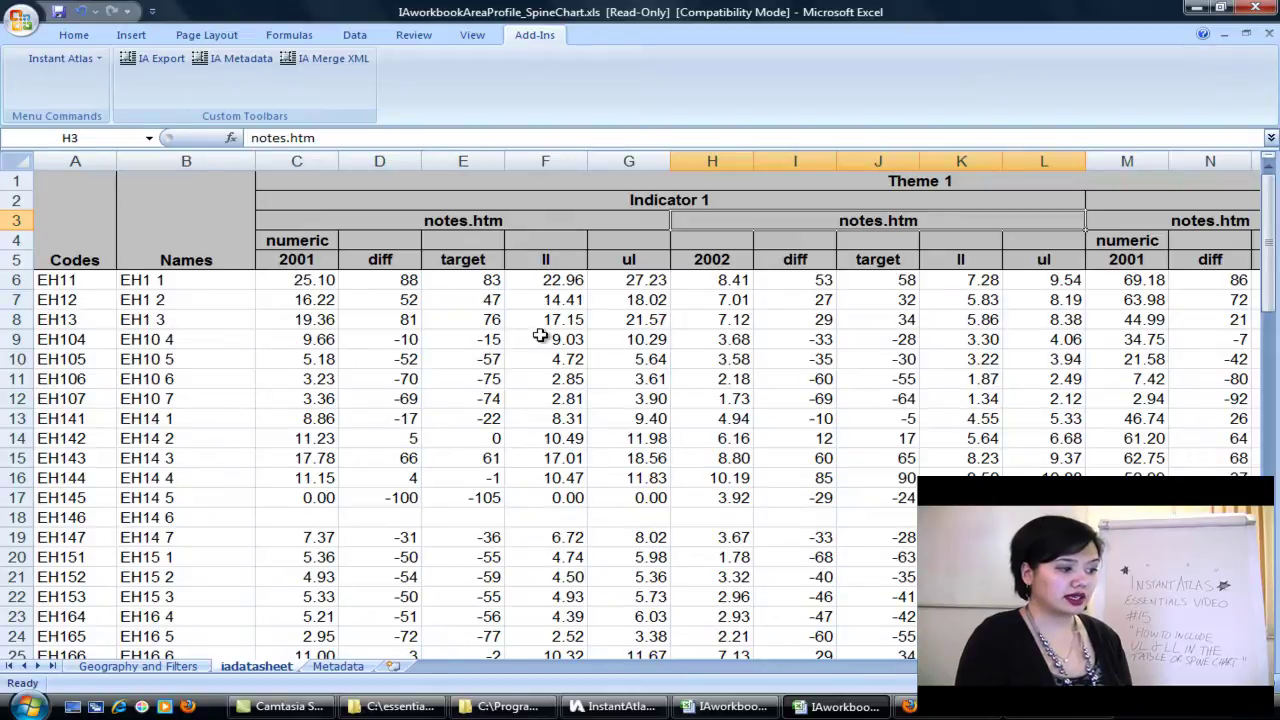
{"action": "left_click", "coordinate": [533, 206]}
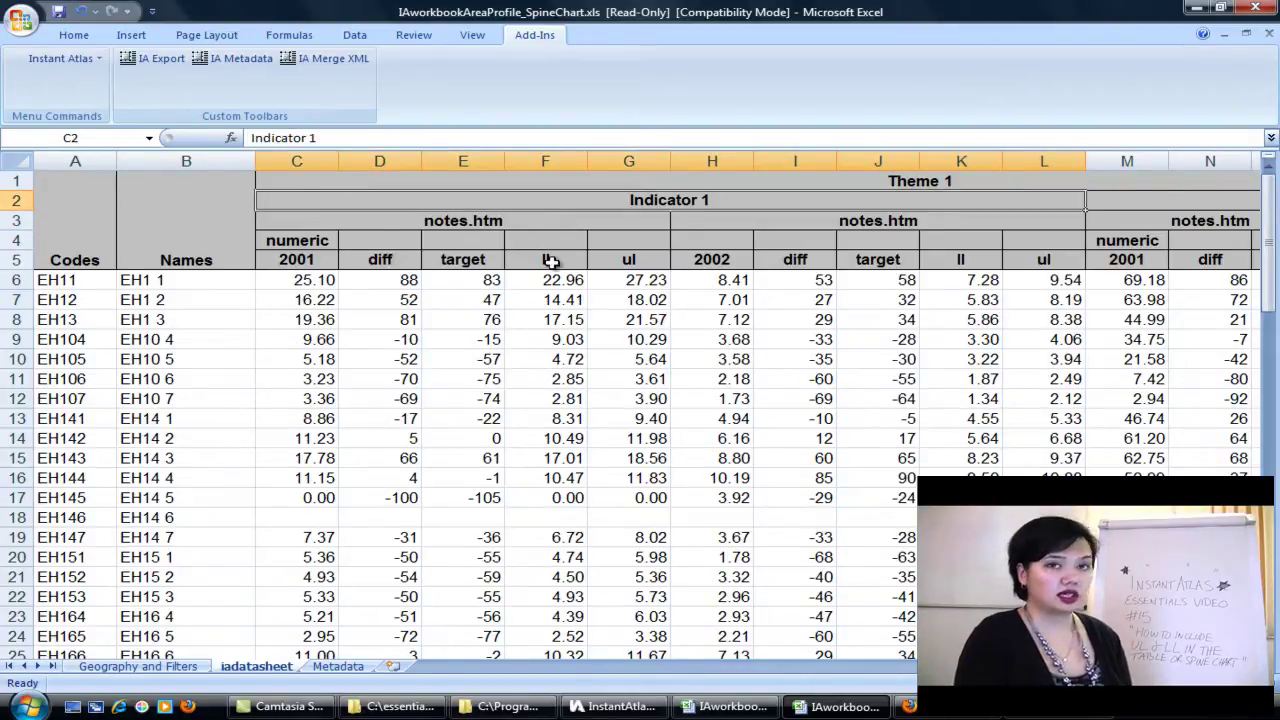
{"action": "left_click", "coordinate": [742, 186]}
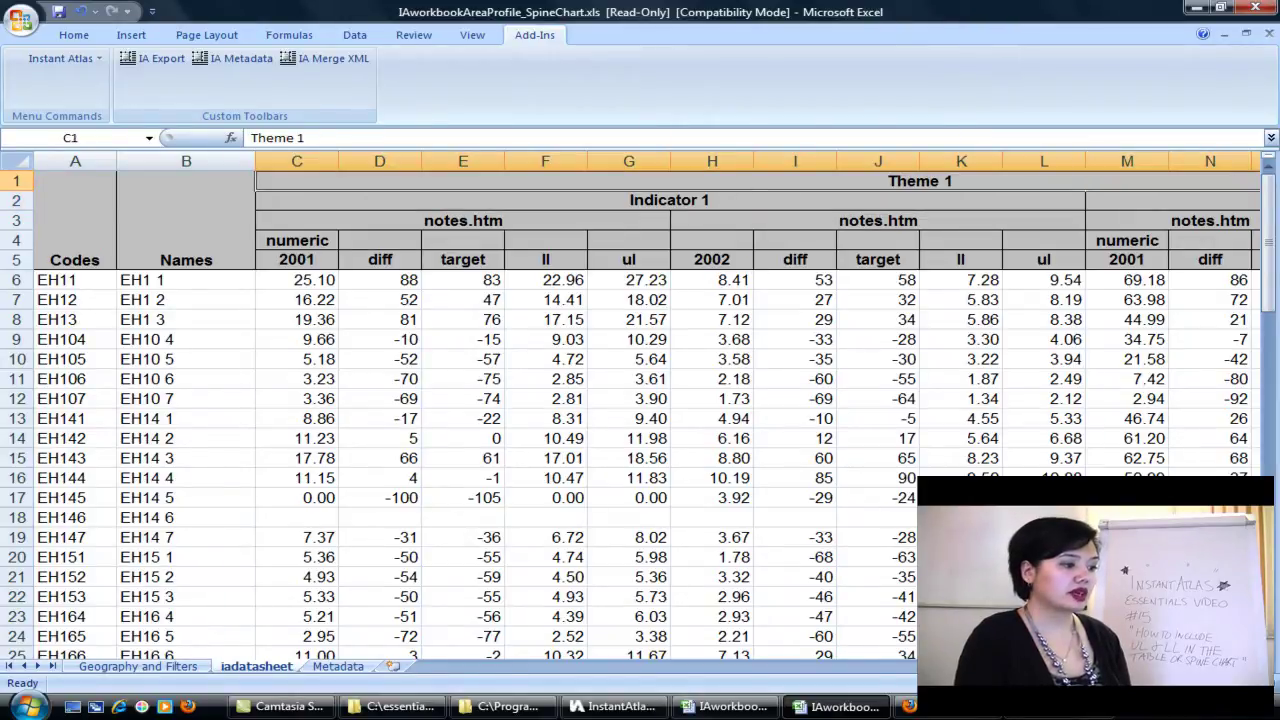
{"action": "left_click", "coordinate": [1195, 188]}
{"action": "scroll", "coordinate": [1195, 188], "scroll_direction": "left", "scroll_amount": 4}
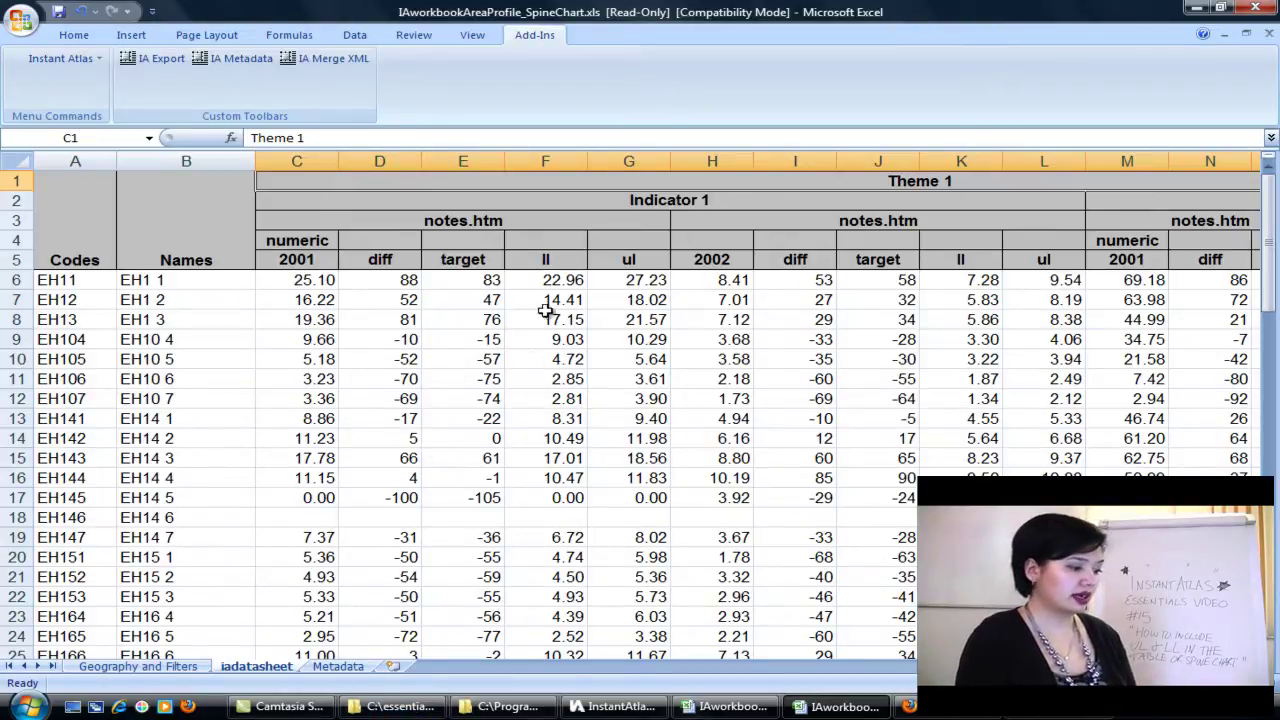
{"action": "left_click", "coordinate": [548, 262]}
{"action": "left_click", "coordinate": [614, 268]}
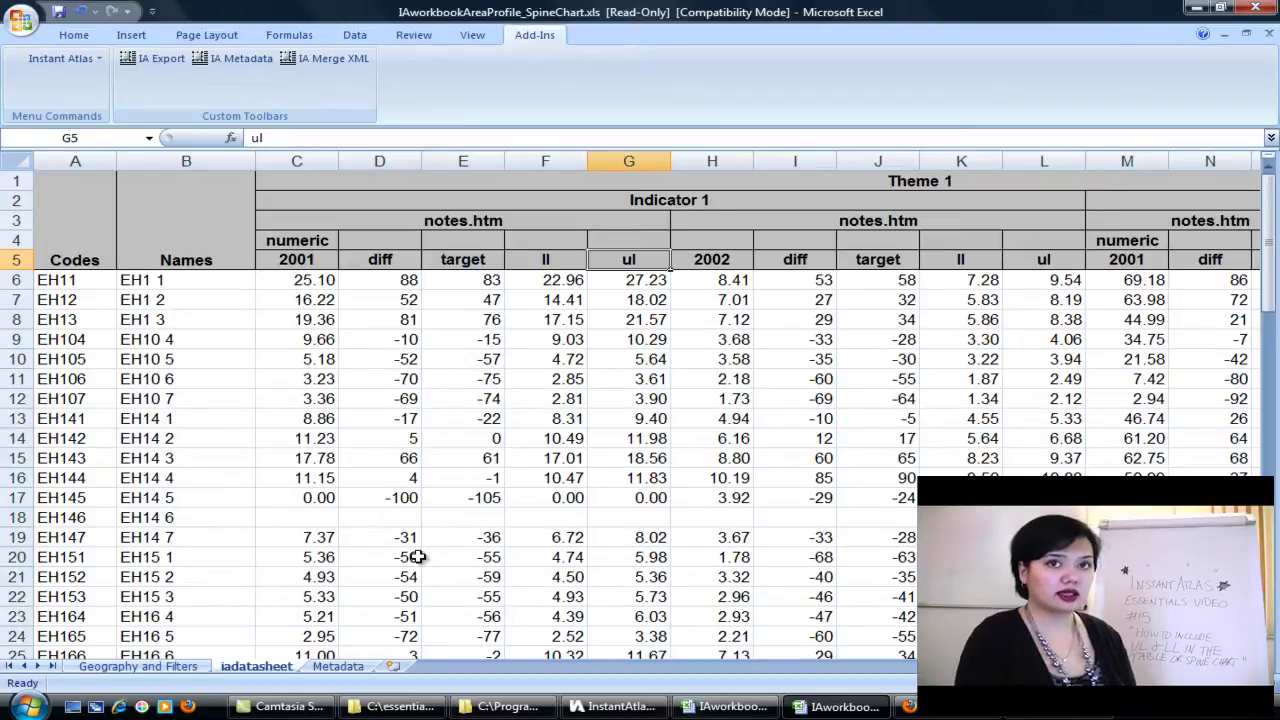
{"action": "left_click", "coordinate": [348, 670]}
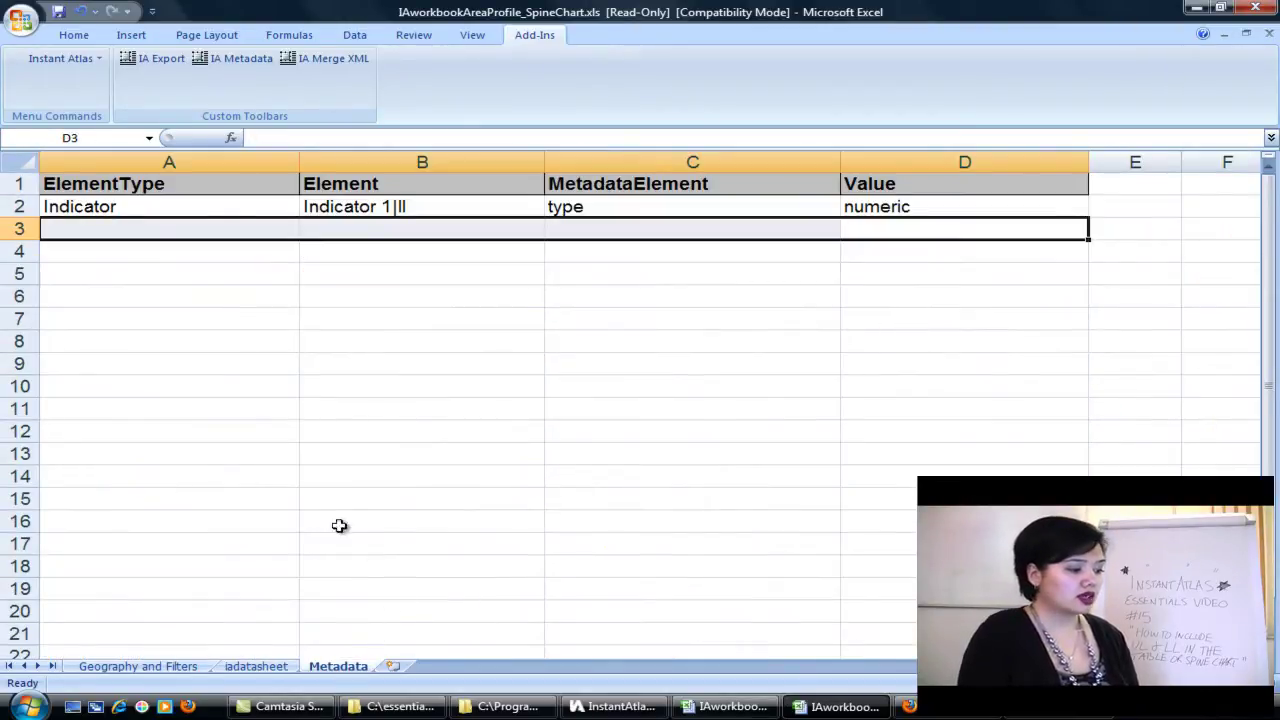
{"action": "left_click", "coordinate": [260, 214]}
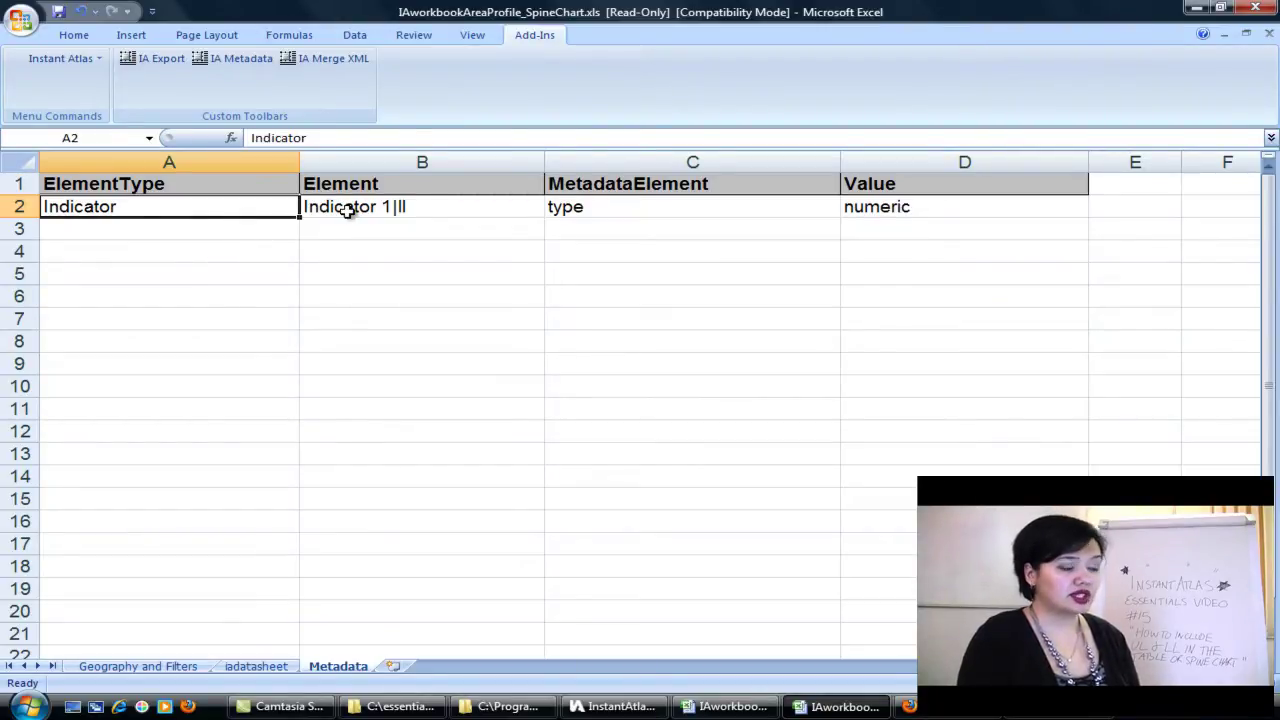
{"action": "left_click", "coordinate": [437, 209]}
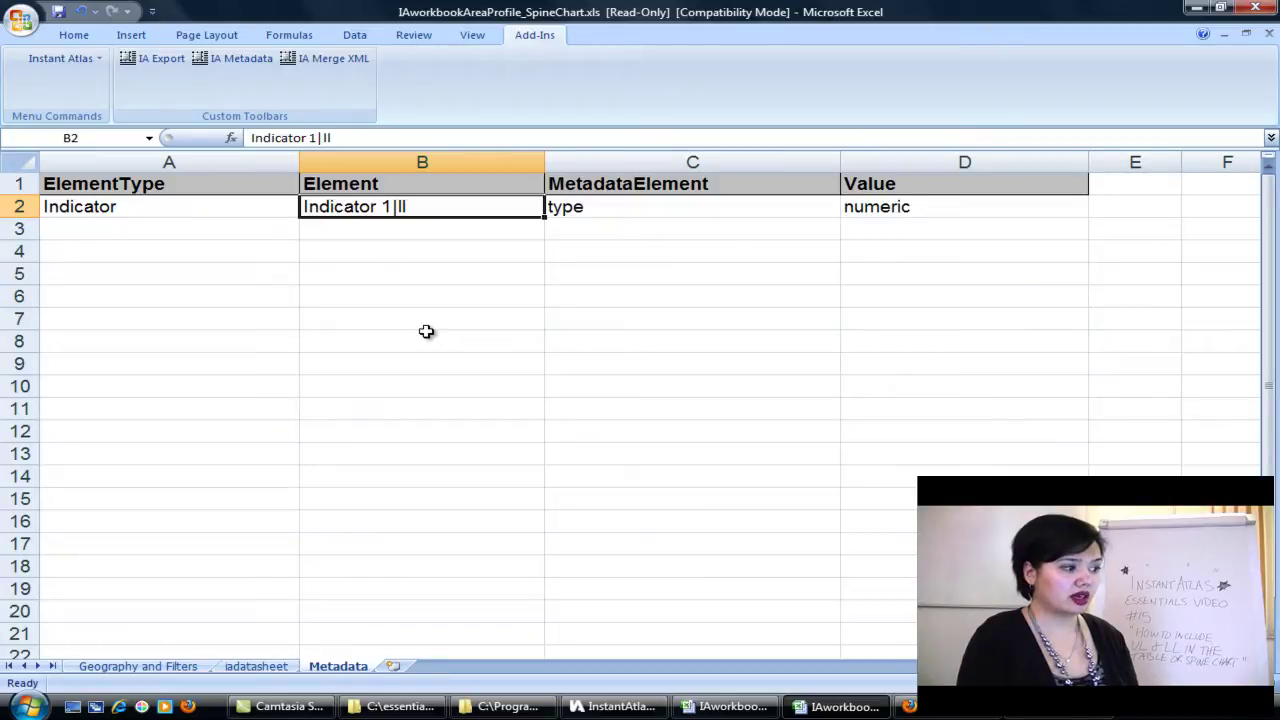
{"action": "left_click", "coordinate": [258, 137]}
{"action": "left_click_drag", "start_coordinate": [252, 138], "coordinate": [332, 140]}
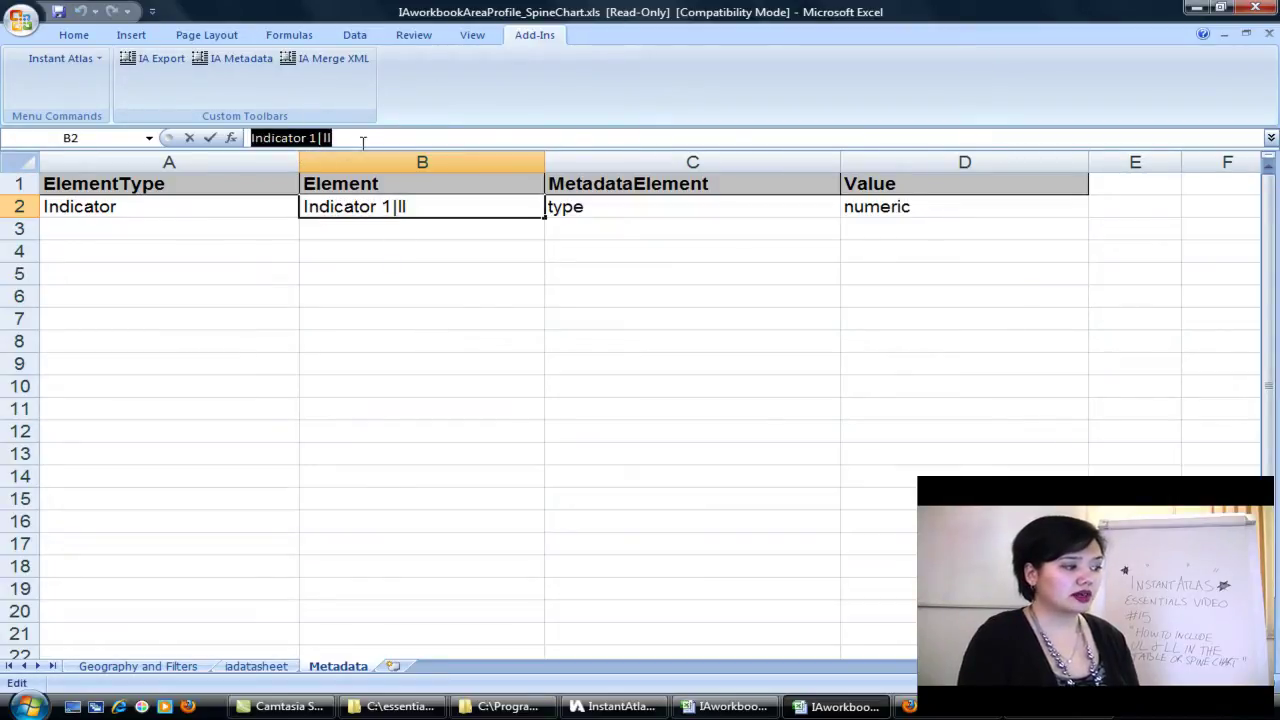
{"action": "key", "text": "shift+Left"}
{"action": "key", "text": "shift+Left"}
{"action": "key", "text": "shift+Left"}
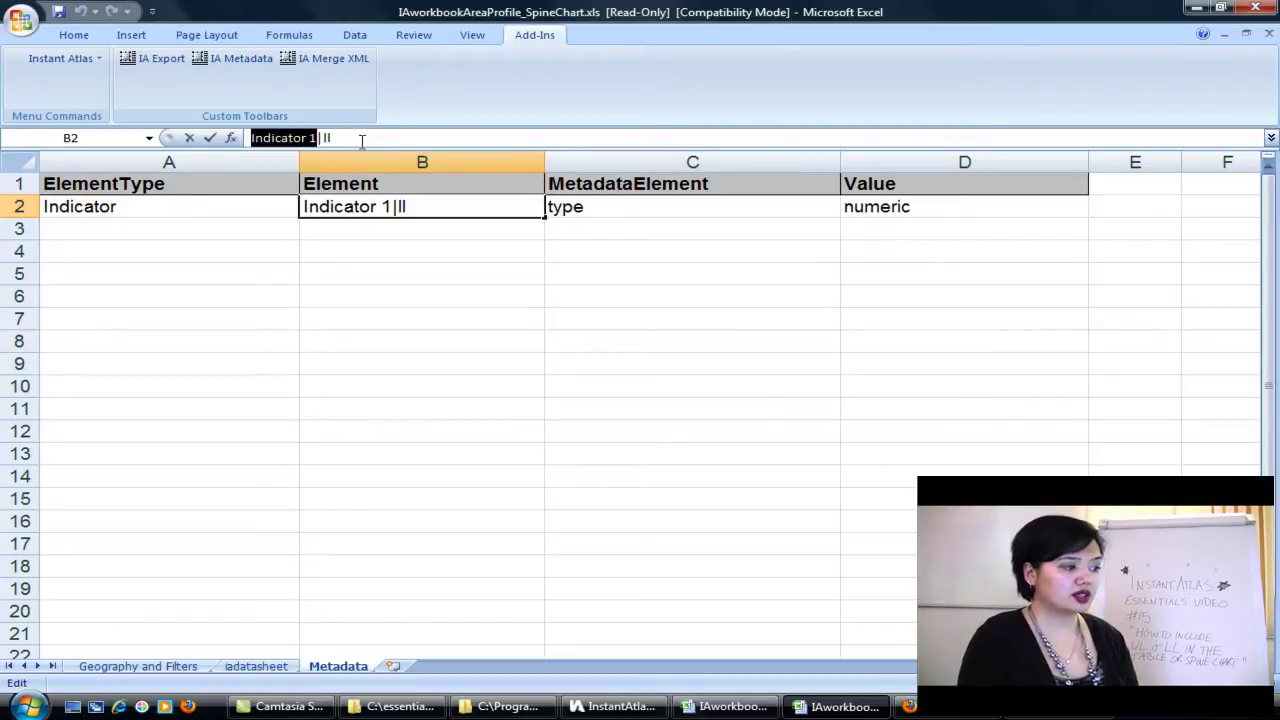
- Rename the C2 heading on iadatasheet to Cancer, then begin editing Metadata's Indicator 1 element name
{"action": "left_click", "coordinate": [256, 670]}
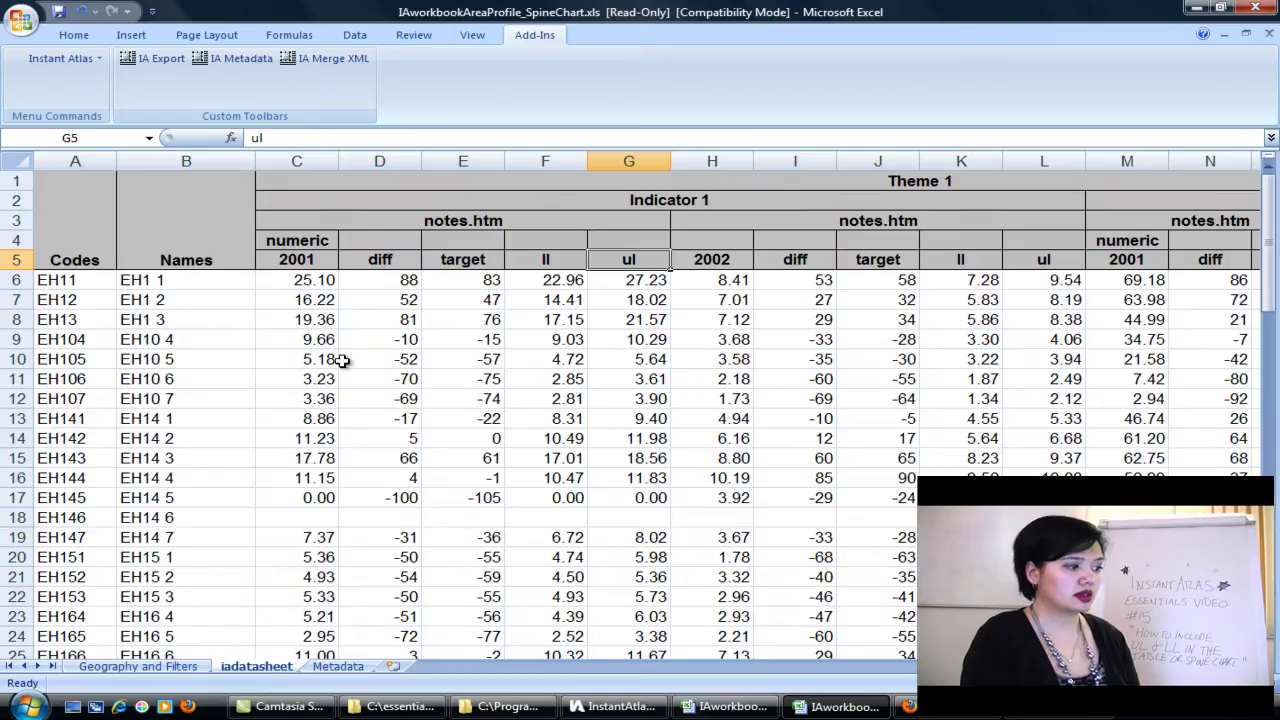
{"action": "left_click", "coordinate": [493, 203]}
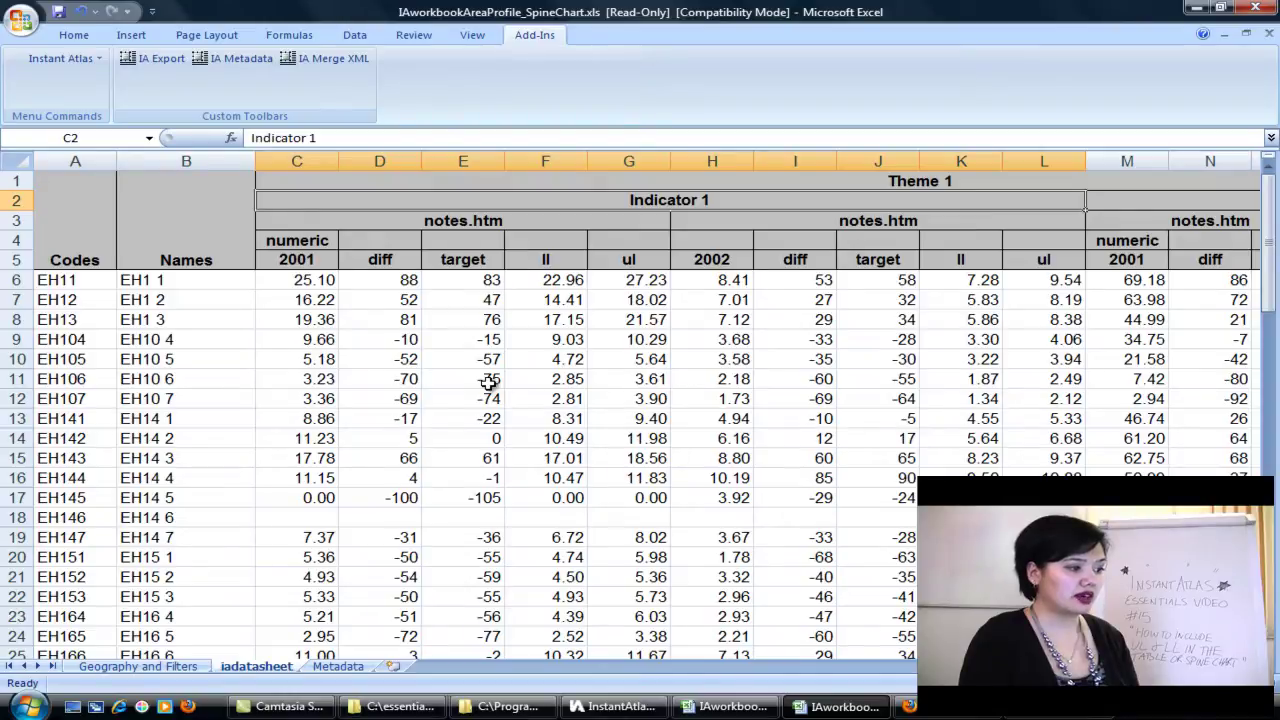
{"action": "type", "text": "Cancer"}
{"action": "key", "text": "Return"}
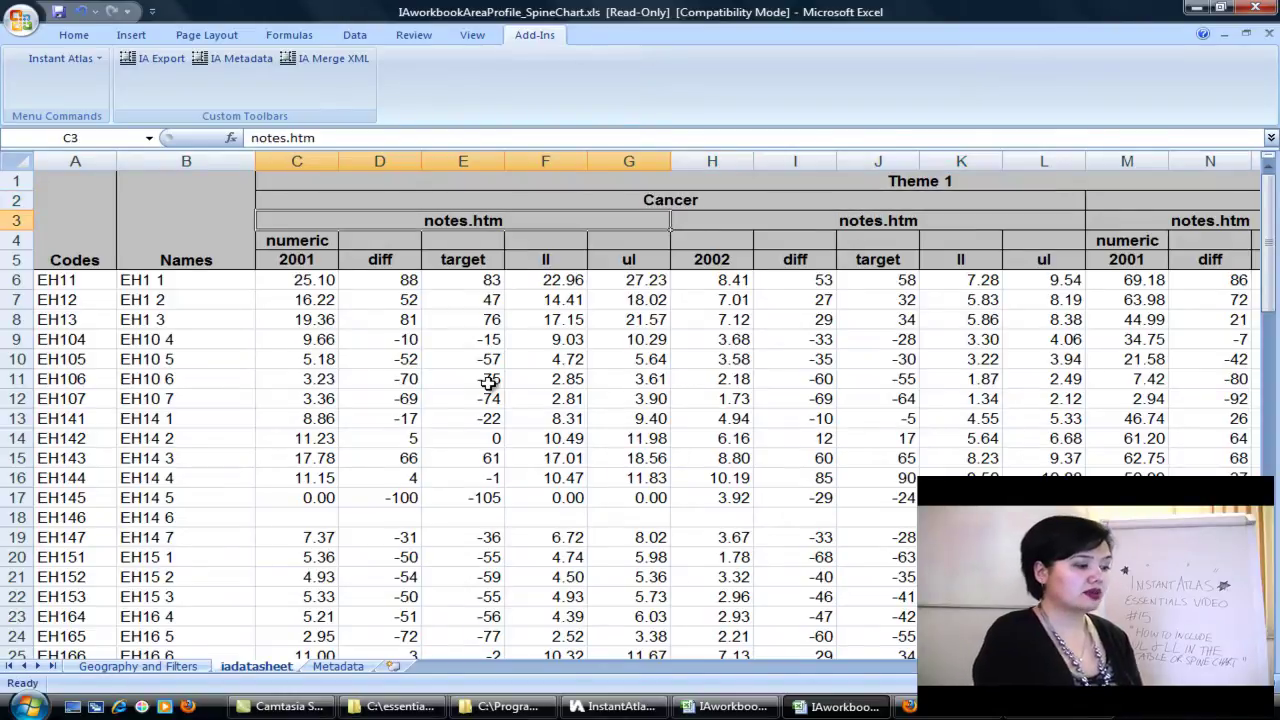
{"action": "left_click", "coordinate": [338, 666]}
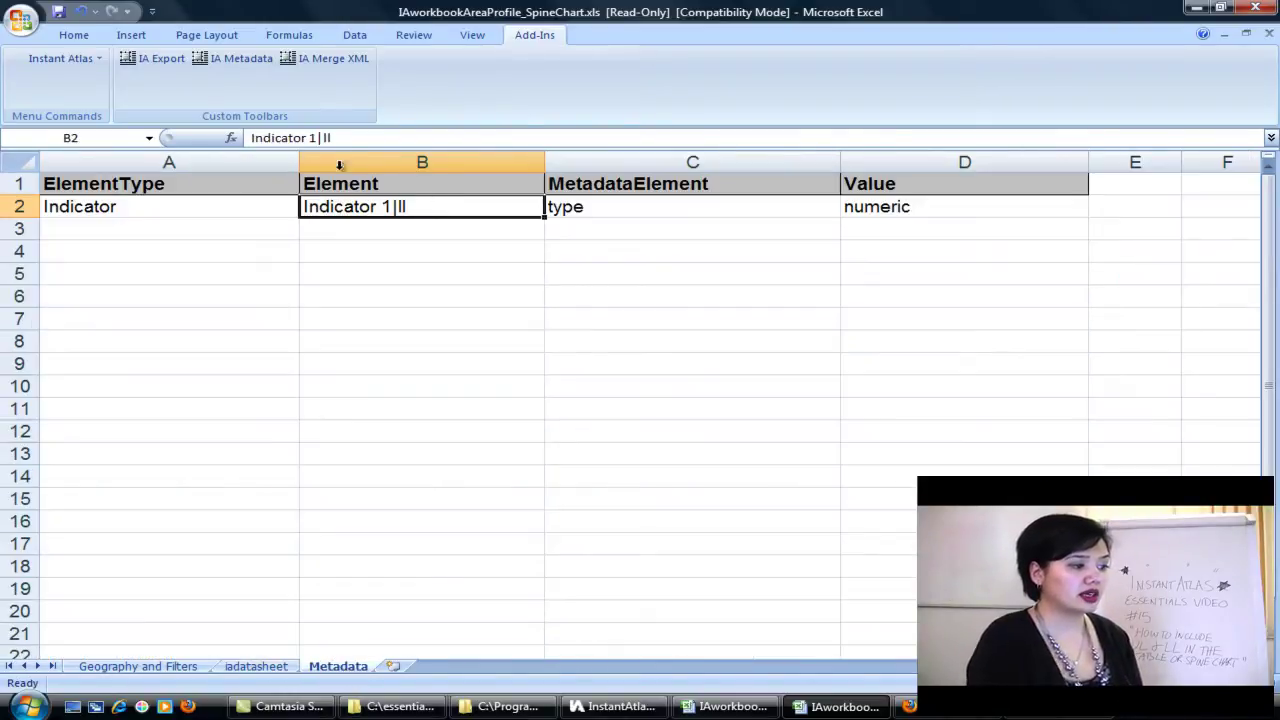
{"action": "left_click", "coordinate": [314, 140]}
- Replace Indicator 1 with Cancer in Metadata B2 and compare against the ll heading in F5
{"action": "key", "text": "BackSpace"}
{"action": "key", "text": "BackSpace"}
{"action": "key", "text": "BackSpace"}
{"action": "key", "text": "BackSpace"}
{"action": "key", "text": "BackSpace"}
{"action": "key", "text": "BackSpace"}
{"action": "key", "text": "BackSpace"}
{"action": "key", "text": "BackSpace"}
{"action": "key", "text": "BackSpace"}
{"action": "key", "text": "BackSpace"}
{"action": "key", "text": "BackSpace"}
{"action": "type", "text": "Cancer"}
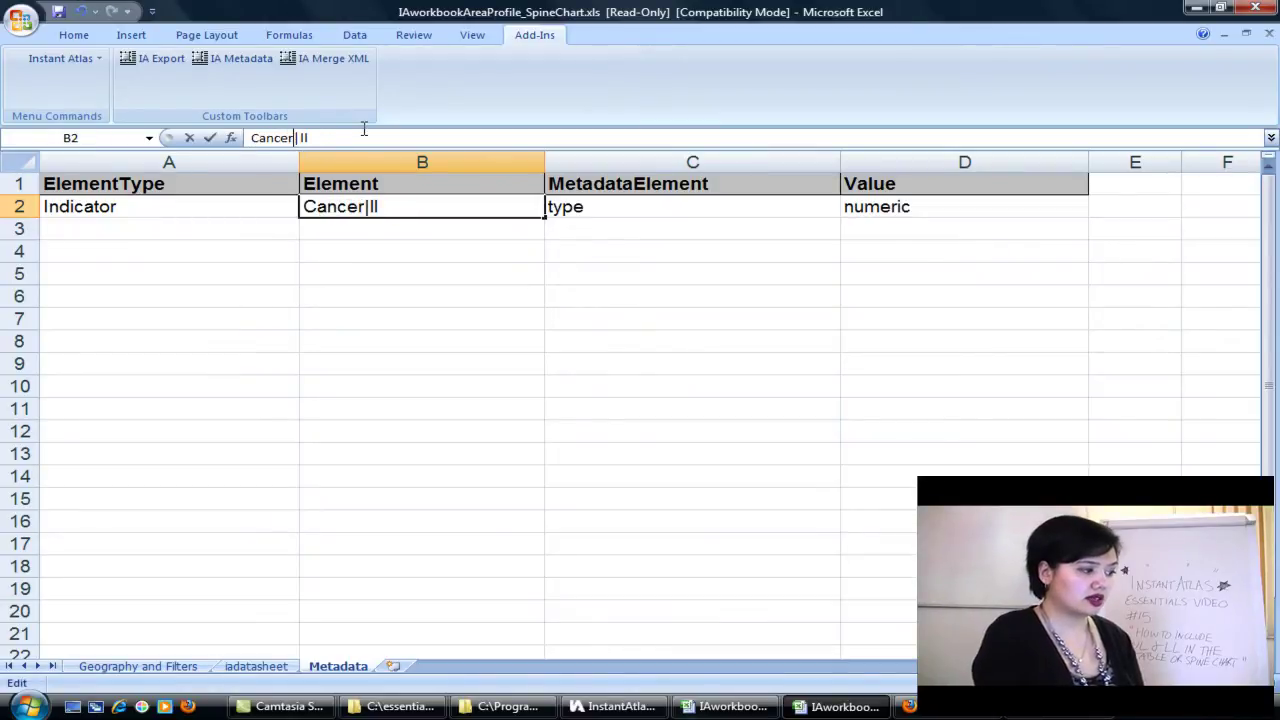
{"action": "left_click", "coordinate": [414, 234]}
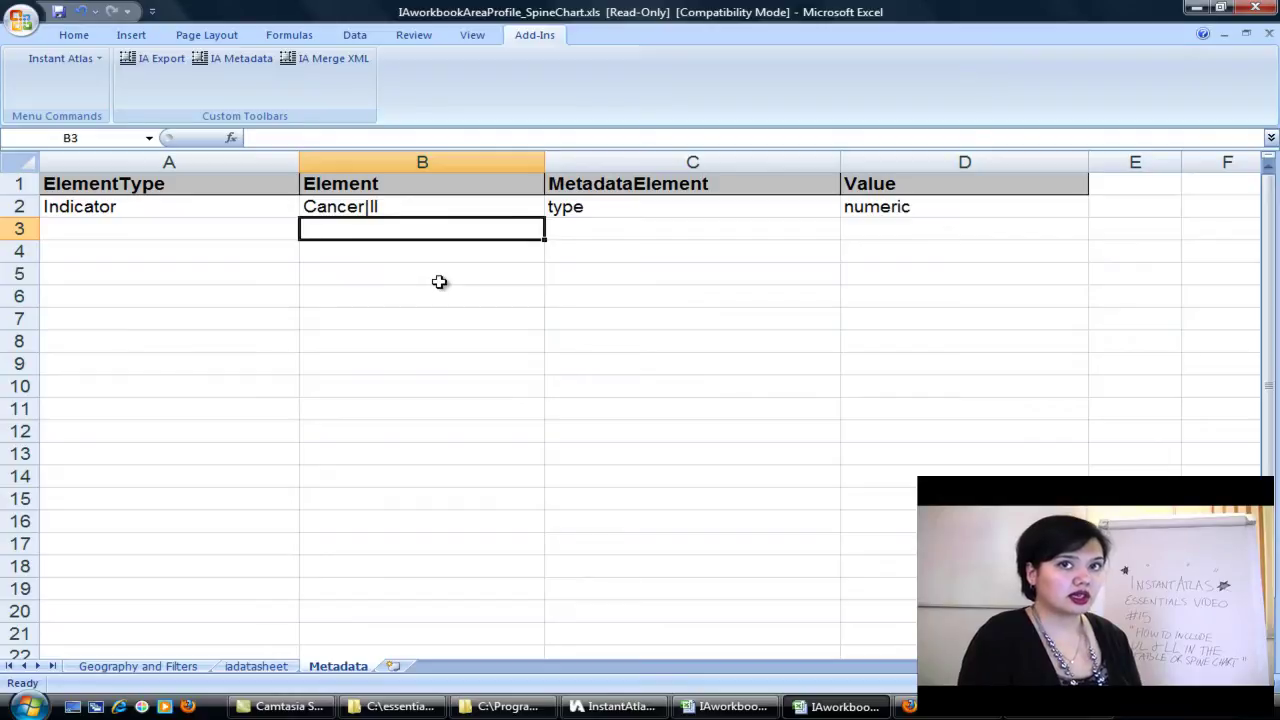
{"action": "left_click", "coordinate": [428, 211]}
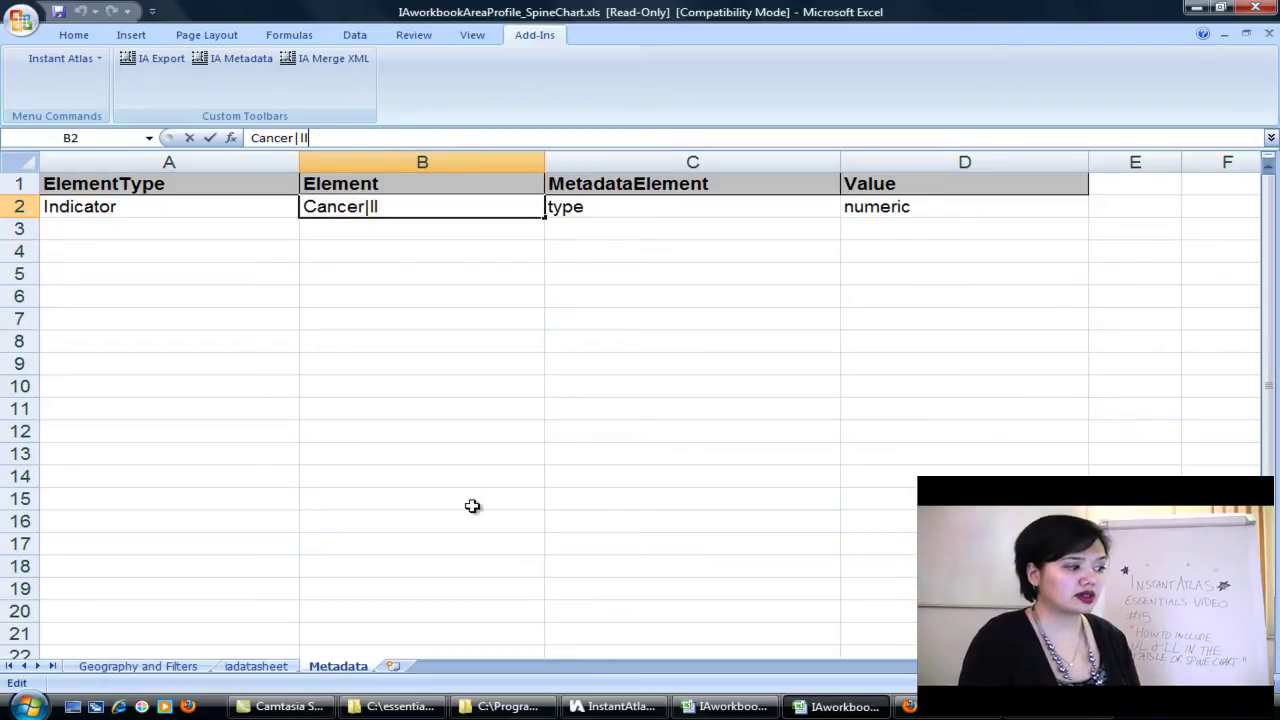
{"action": "left_click", "coordinate": [268, 665]}
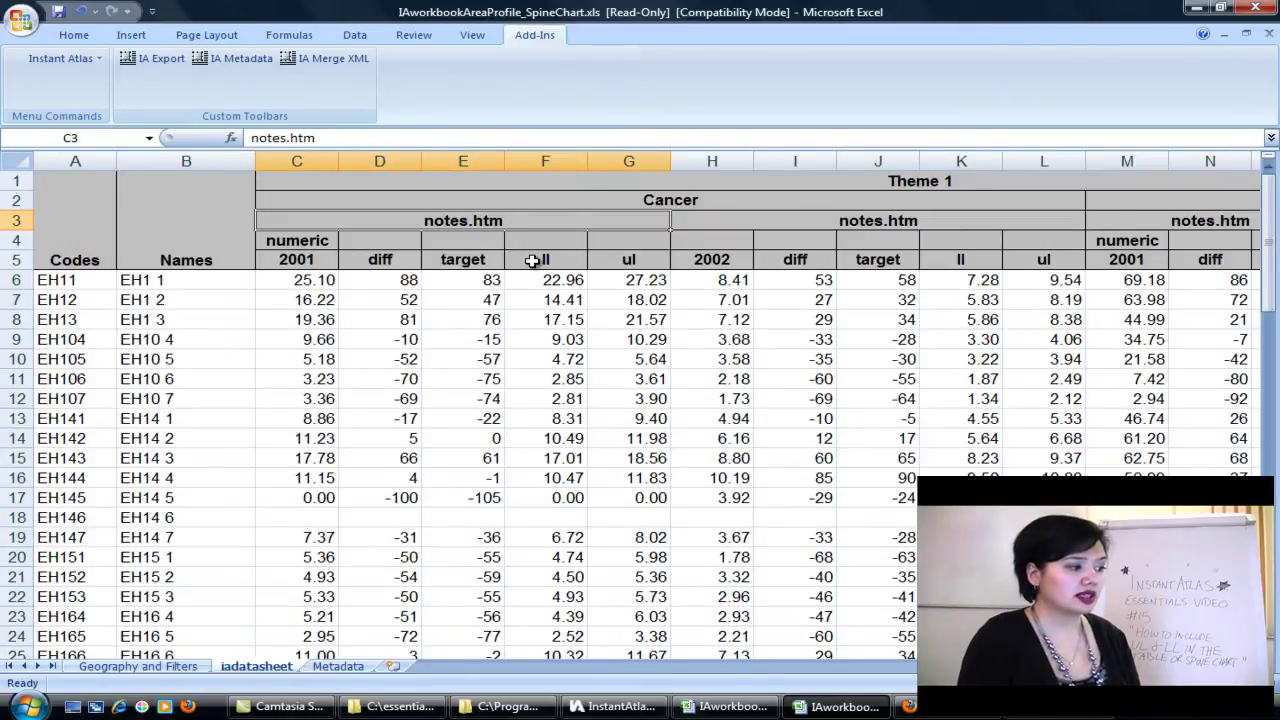
{"action": "left_click", "coordinate": [538, 258]}
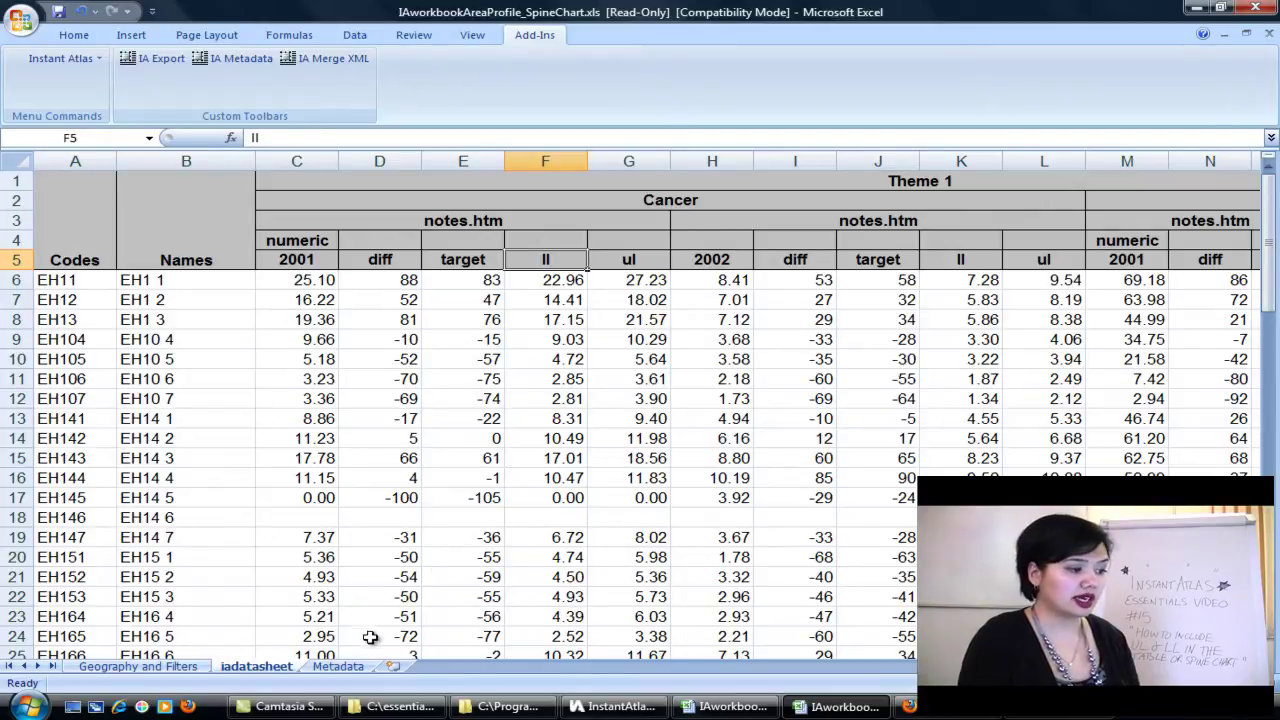
- Re-edit Metadata B2 so the element reads exactly Cancer|ll
{"action": "left_click", "coordinate": [345, 668]}
{"action": "left_click", "coordinate": [390, 140]}
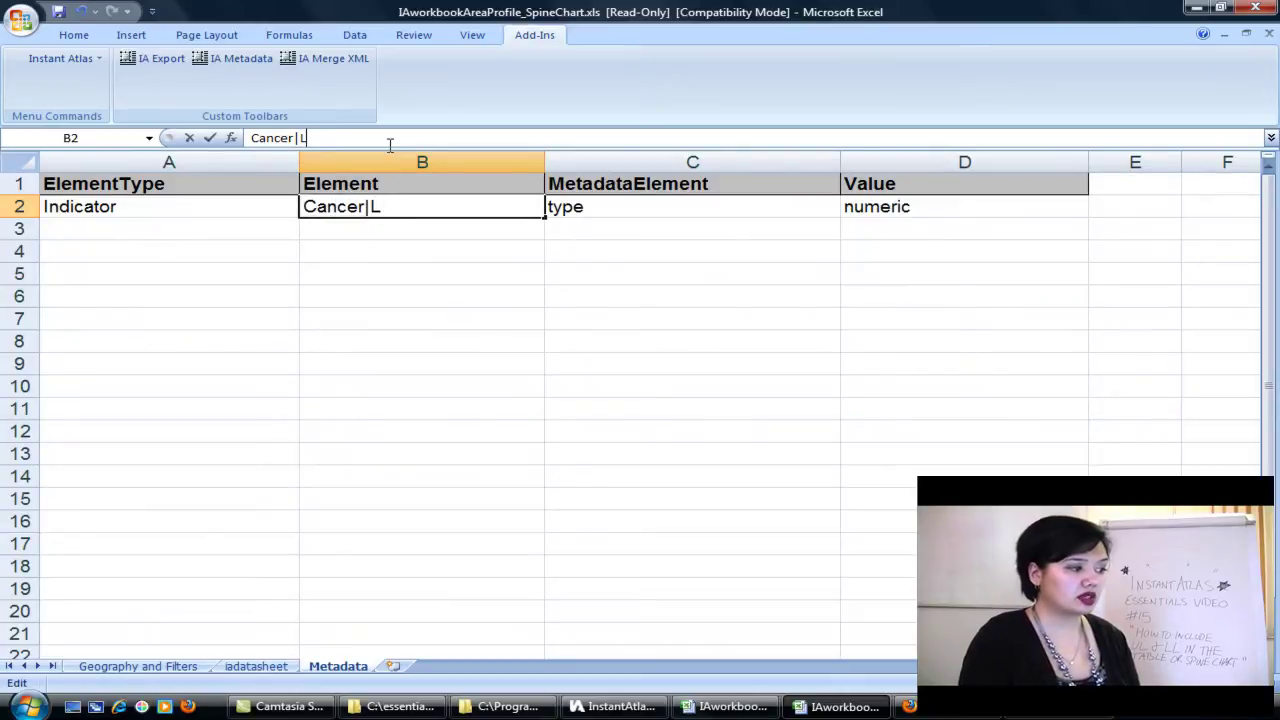
{"action": "key", "text": "BackSpace"}
{"action": "type", "text": "lowerlimit"}
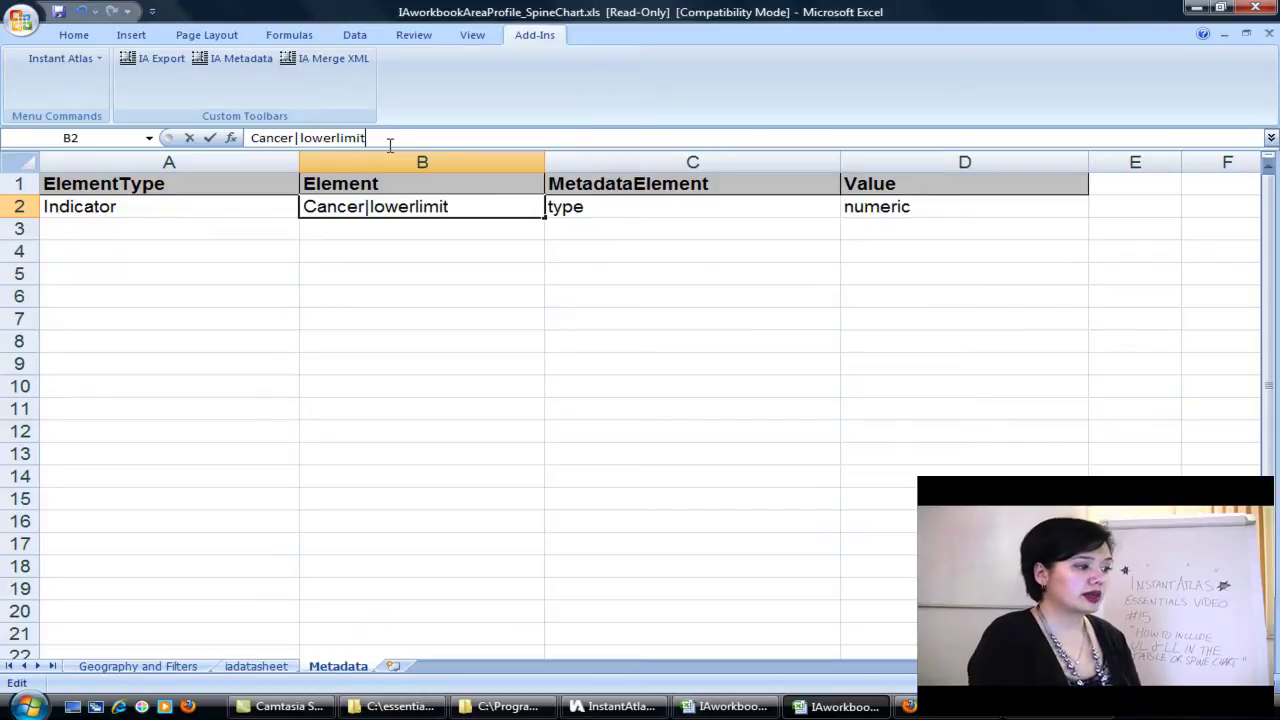
{"action": "key", "text": "BackSpace"}
{"action": "key", "text": "BackSpace"}
{"action": "key", "text": "BackSpace"}
{"action": "key", "text": "BackSpace"}
{"action": "key", "text": "BackSpace"}
{"action": "key", "text": "BackSpace"}
{"action": "key", "text": "BackSpace"}
{"action": "key", "text": "BackSpace"}
{"action": "key", "text": "BackSpace"}
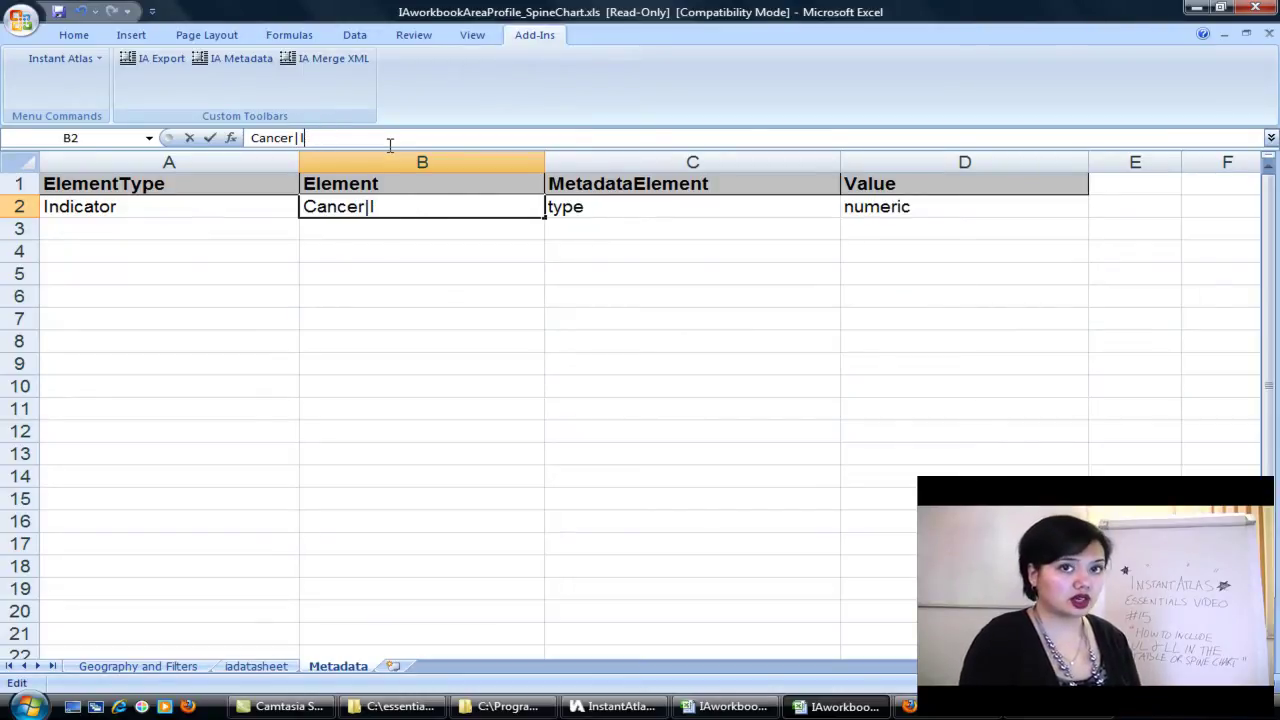
{"action": "type", "text": "l"}
{"action": "key", "text": "Return"}
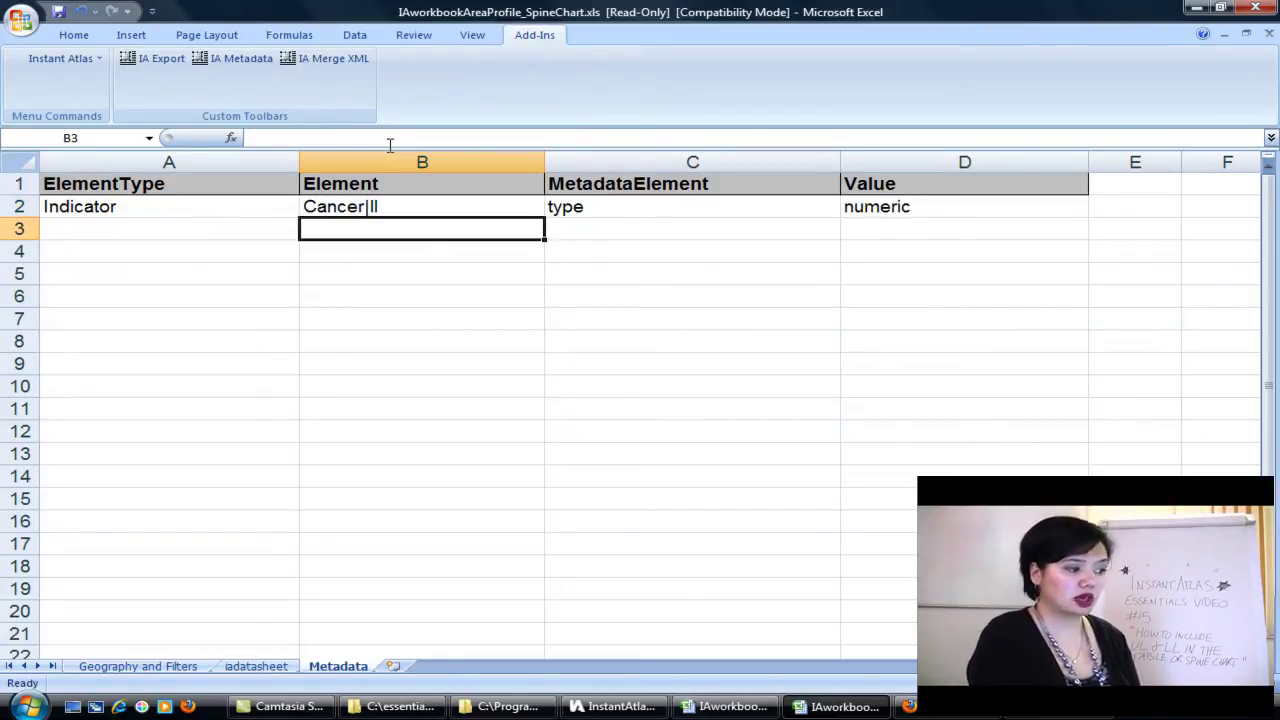
- Verify the row's type and numeric values in C2 and D2, then select A3
{"action": "left_click", "coordinate": [588, 206]}
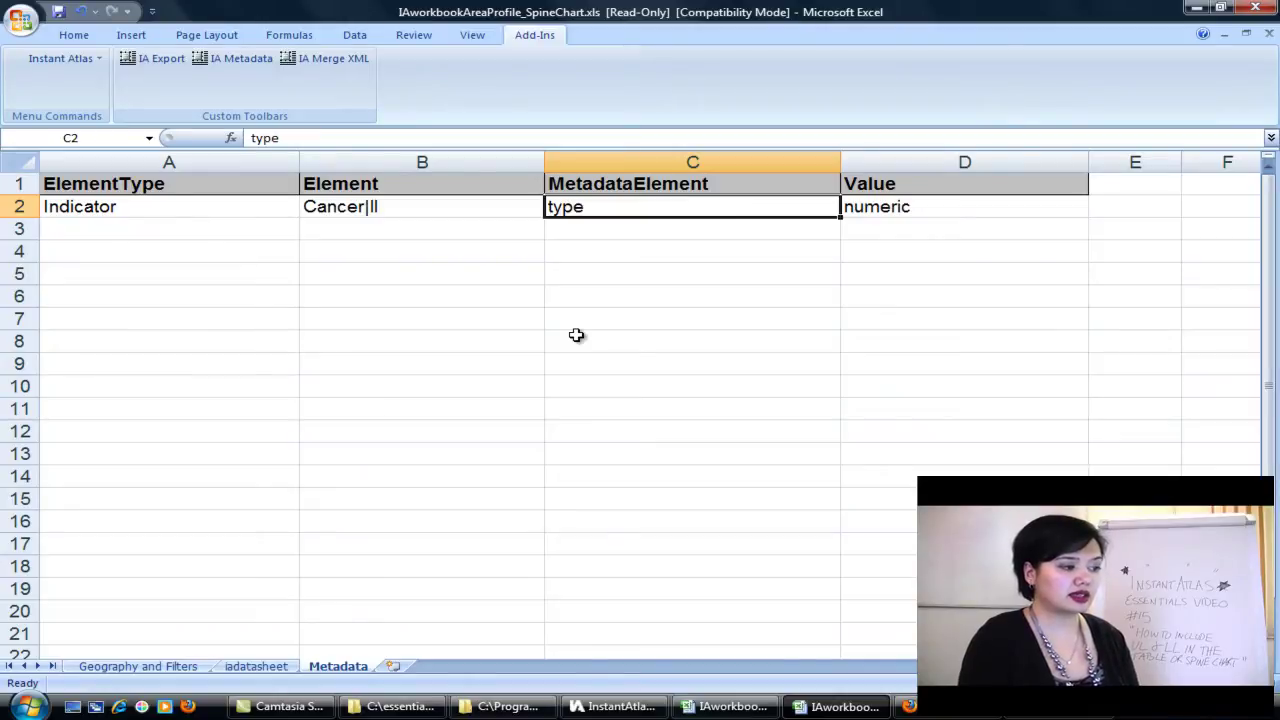
{"action": "left_click", "coordinate": [990, 213]}
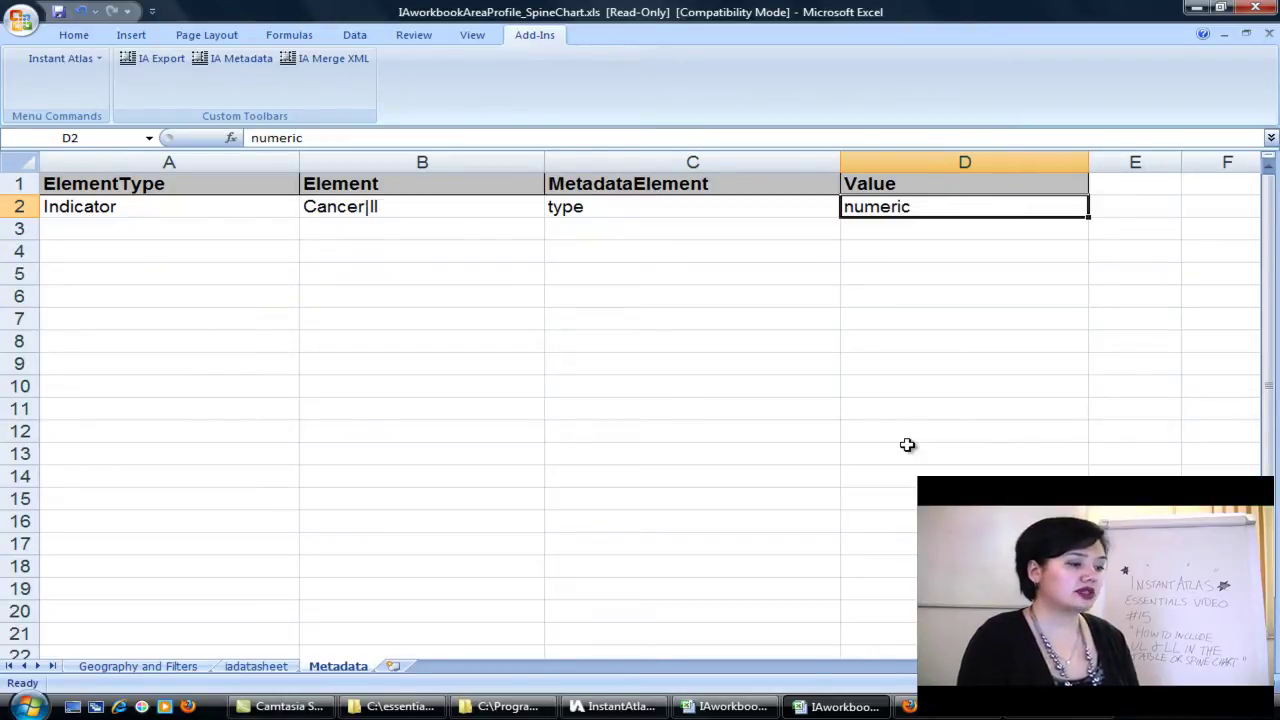
{"action": "left_click", "coordinate": [231, 226]}
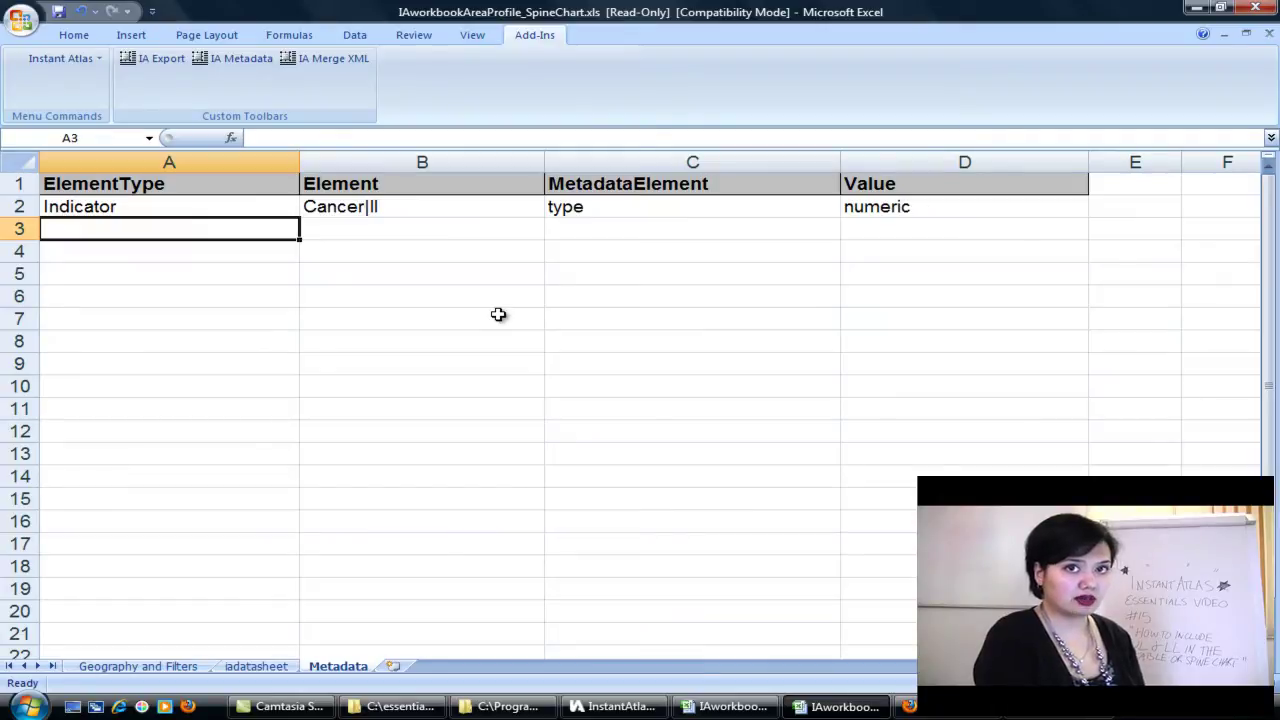
- Fill Metadata row 3 with Indicator, Cancer|ul, type and numeric
{"action": "type", "text": "Indicator"}
{"action": "key", "text": "Tab"}
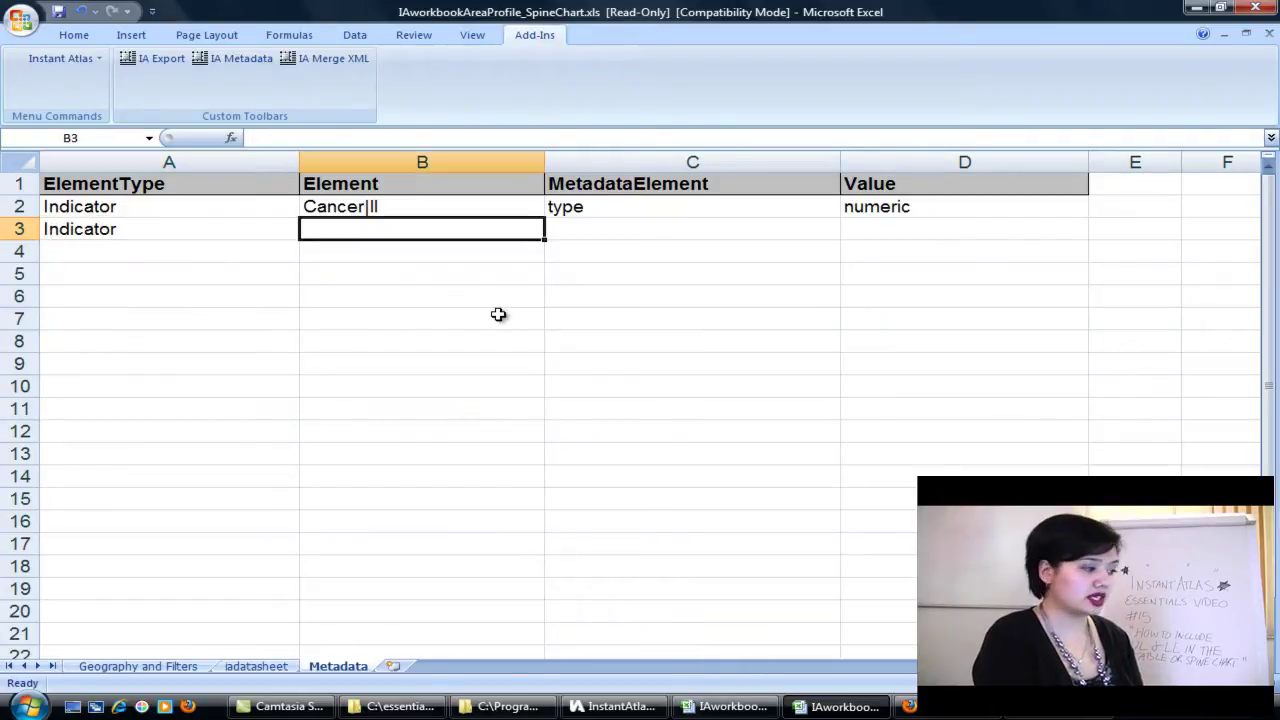
{"action": "type", "text": "Cancer"}
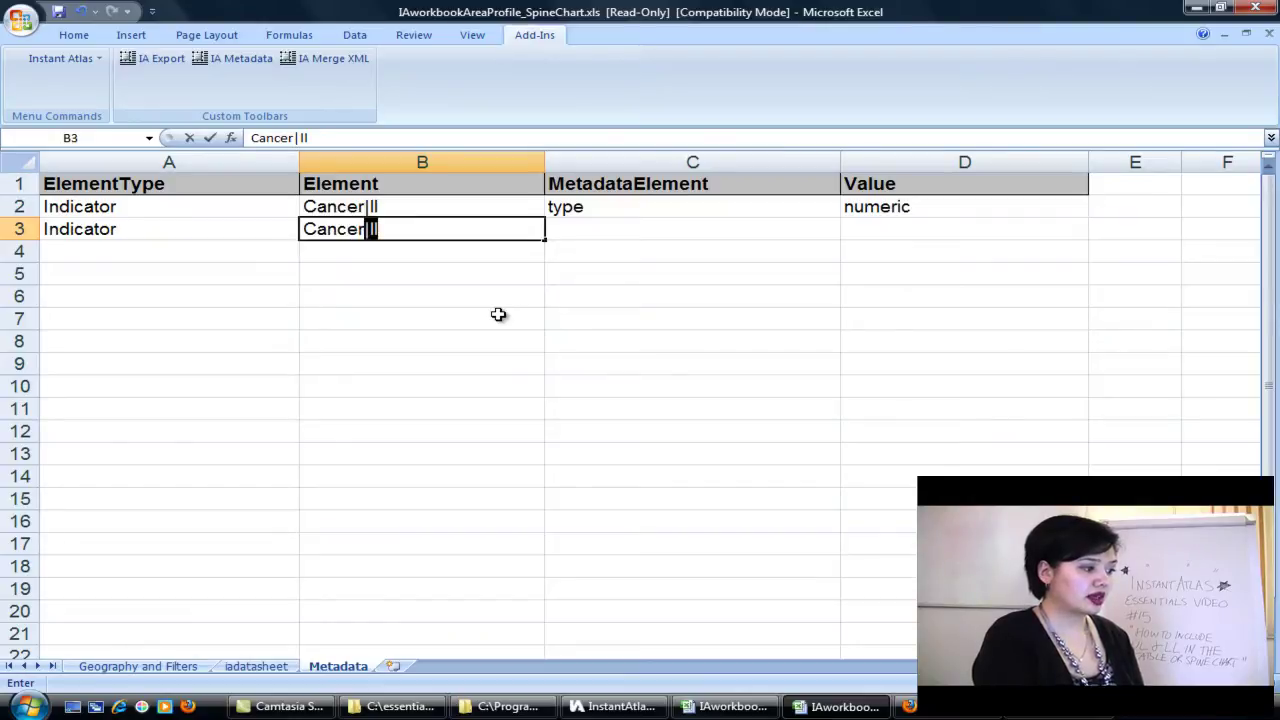
{"action": "type", "text": "|ul"}
{"action": "key", "text": "Tab"}
{"action": "type", "text": "type"}
{"action": "key", "text": "Tab"}
{"action": "type", "text": "numeric"}
{"action": "key", "text": "Return"}
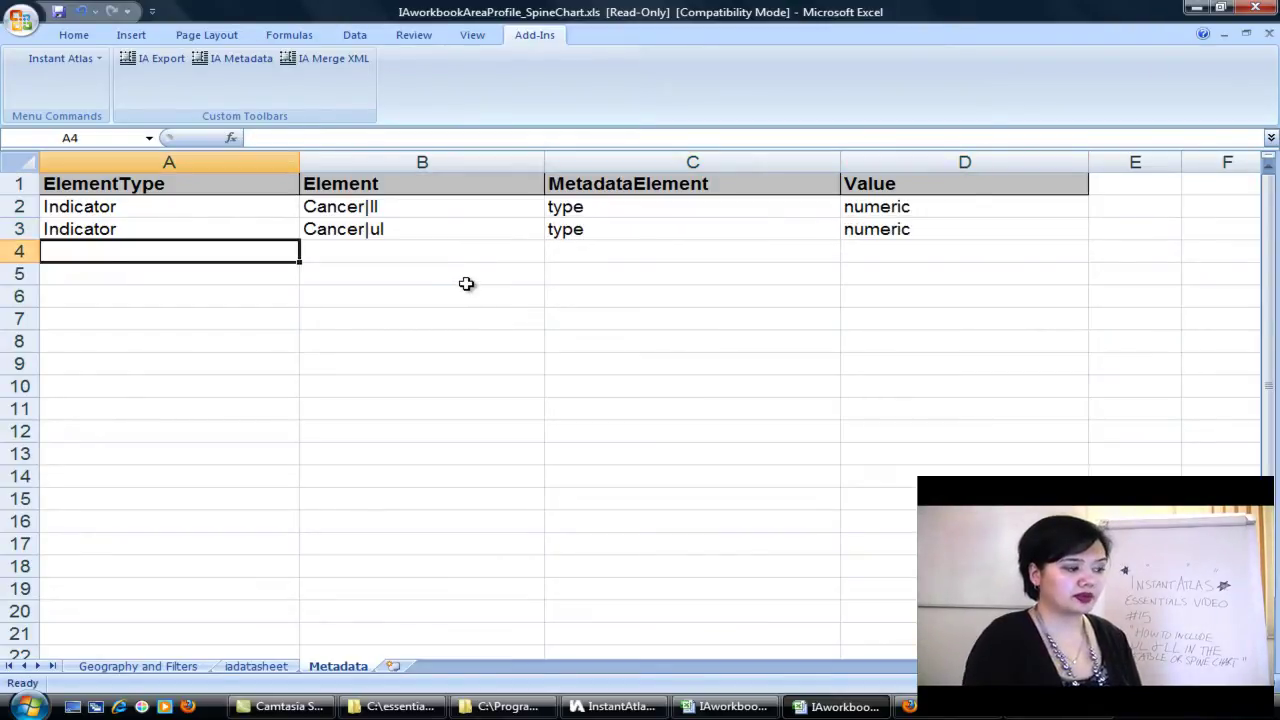
- Export the workbook data as XML, overwriting the existing data.xml, and switch to the browser report
{"action": "left_click", "coordinate": [165, 62]}
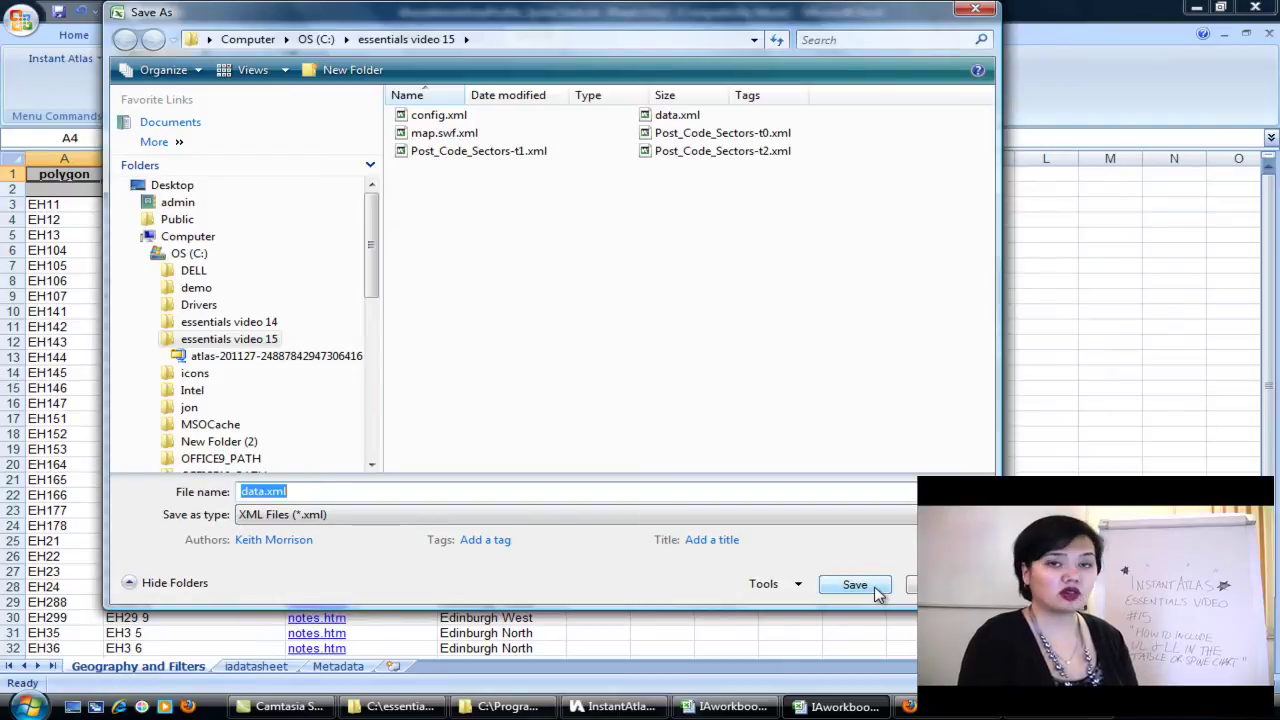
{"action": "left_click", "coordinate": [855, 585]}
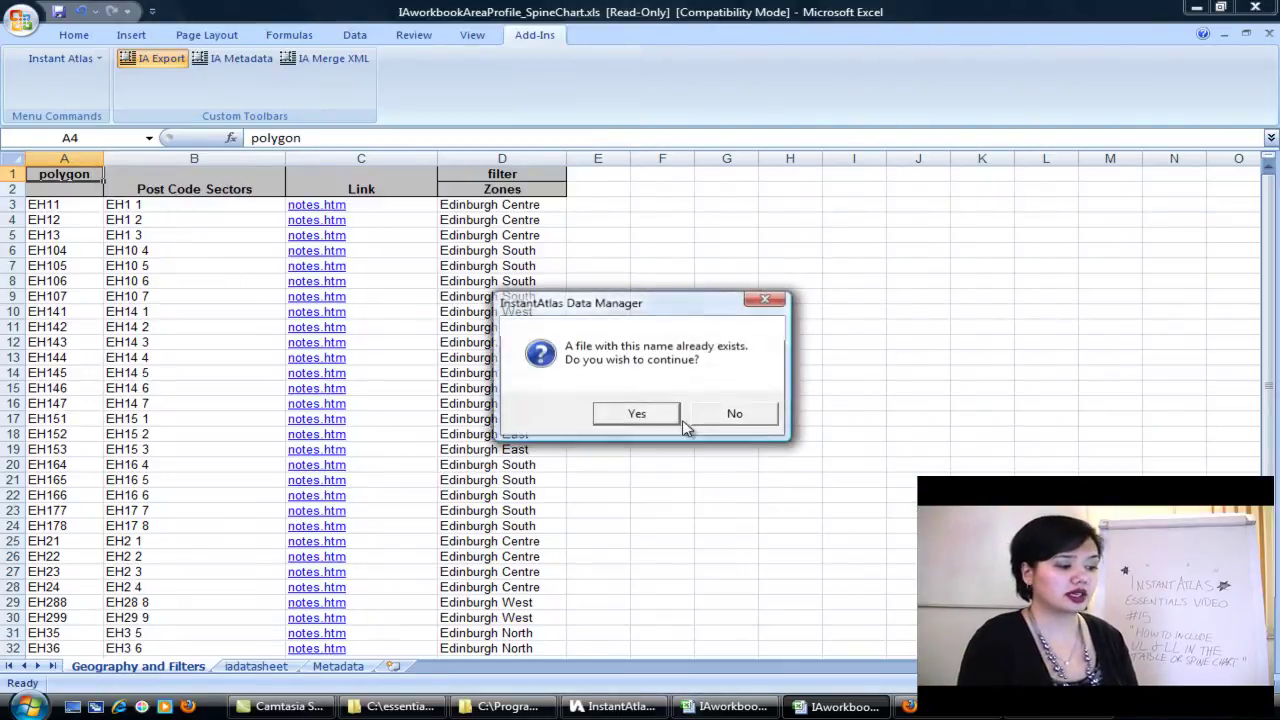
{"action": "left_click", "coordinate": [634, 414]}
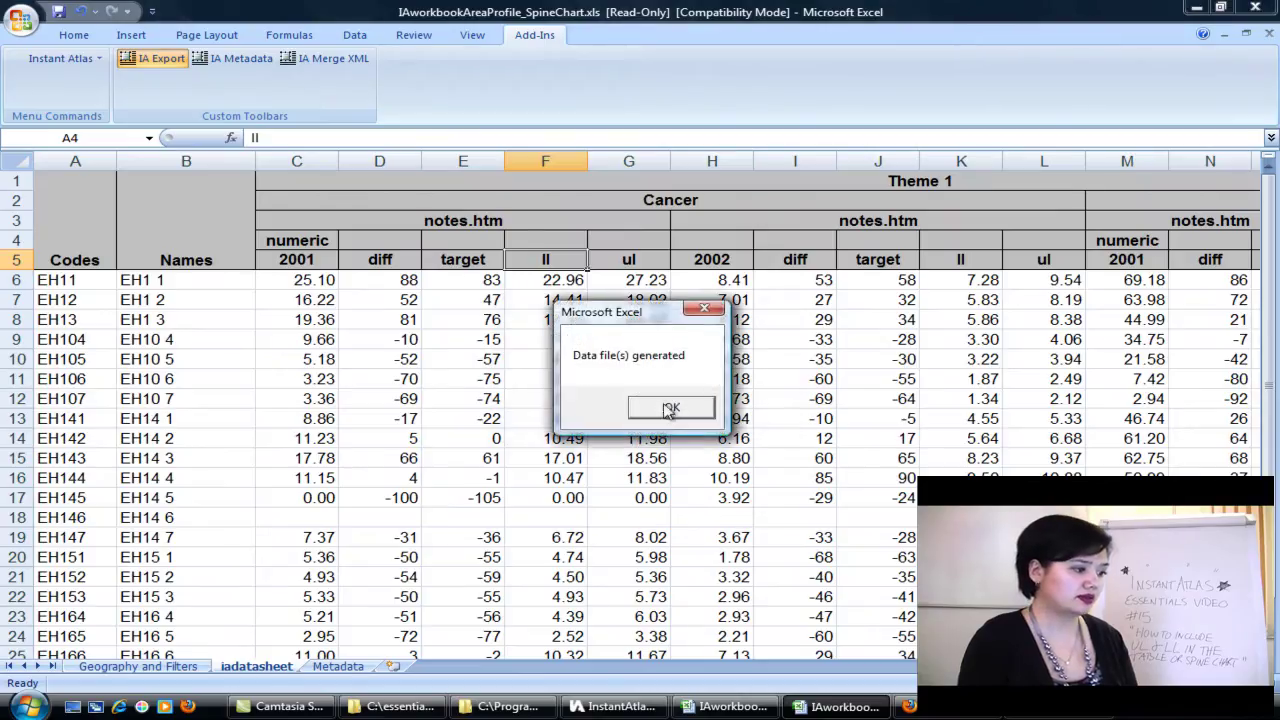
{"action": "left_click", "coordinate": [660, 410]}
{"action": "key", "text": "alt+Tab"}
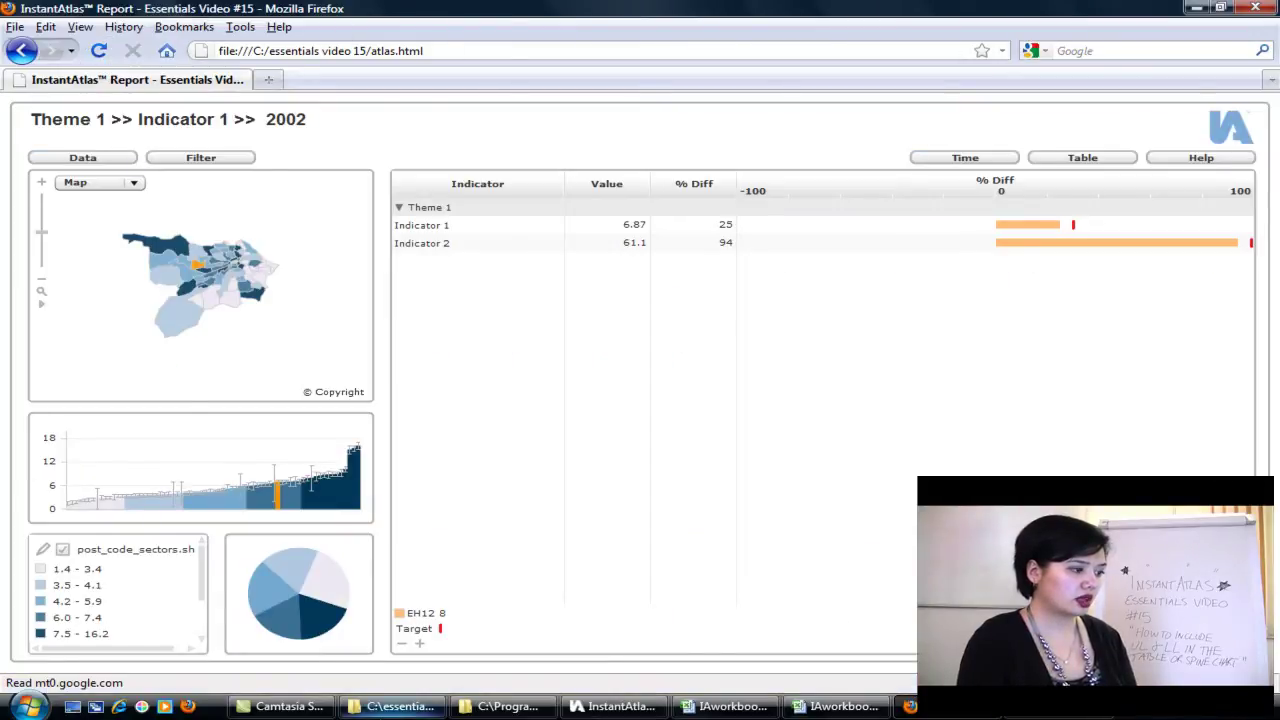
- Close the documentation Explorer window and bring the Dynamic Report Designer forward
{"action": "left_click", "coordinate": [470, 708]}
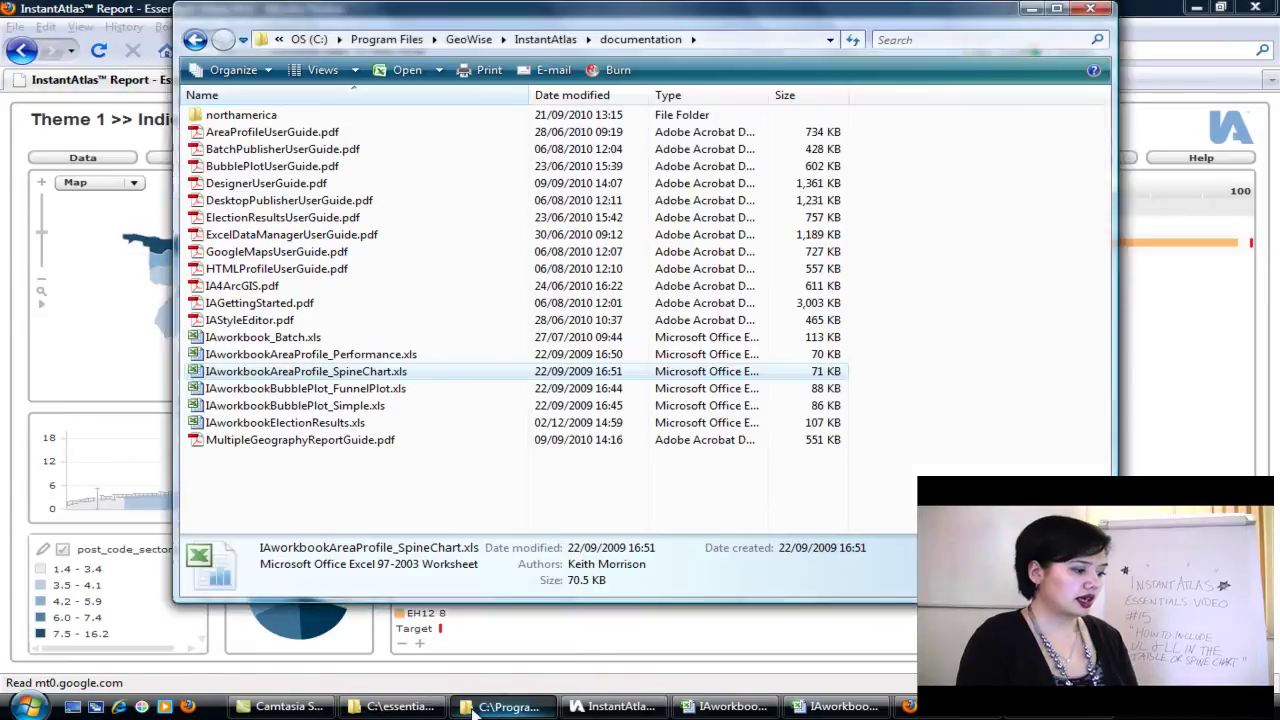
{"action": "right_click", "coordinate": [478, 708]}
{"action": "left_click", "coordinate": [523, 695]}
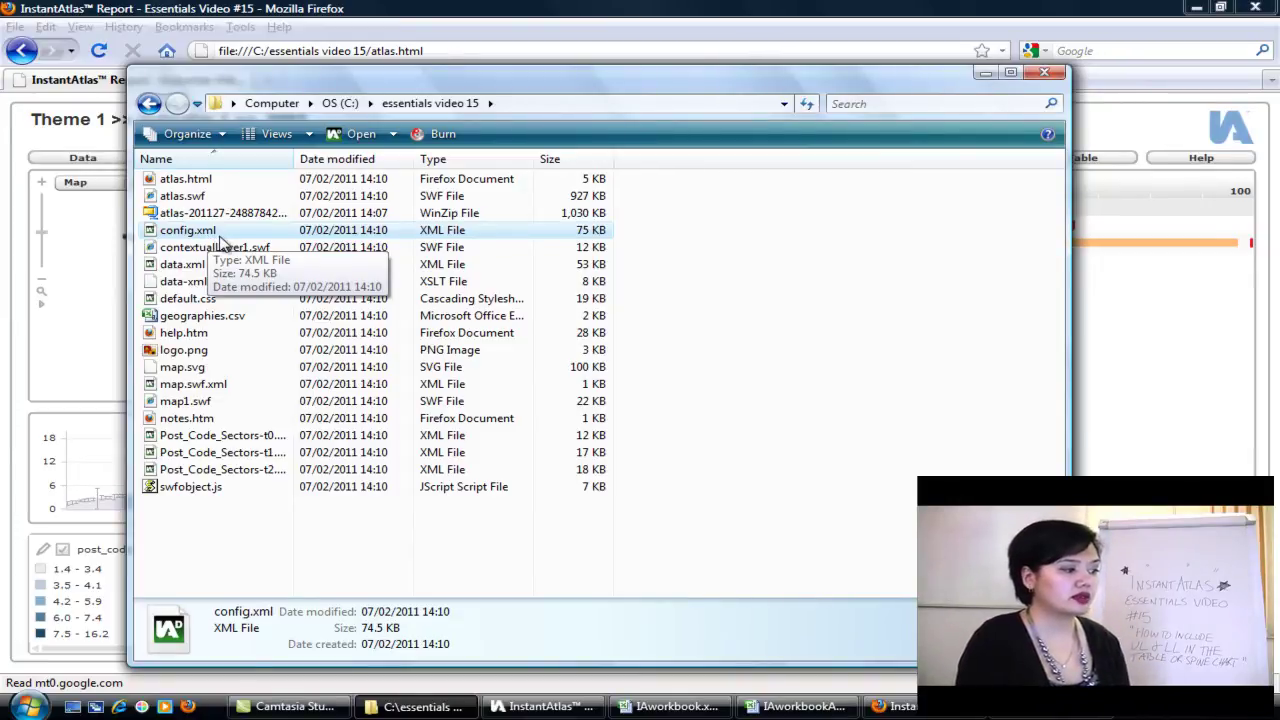
{"action": "left_click", "coordinate": [557, 712]}
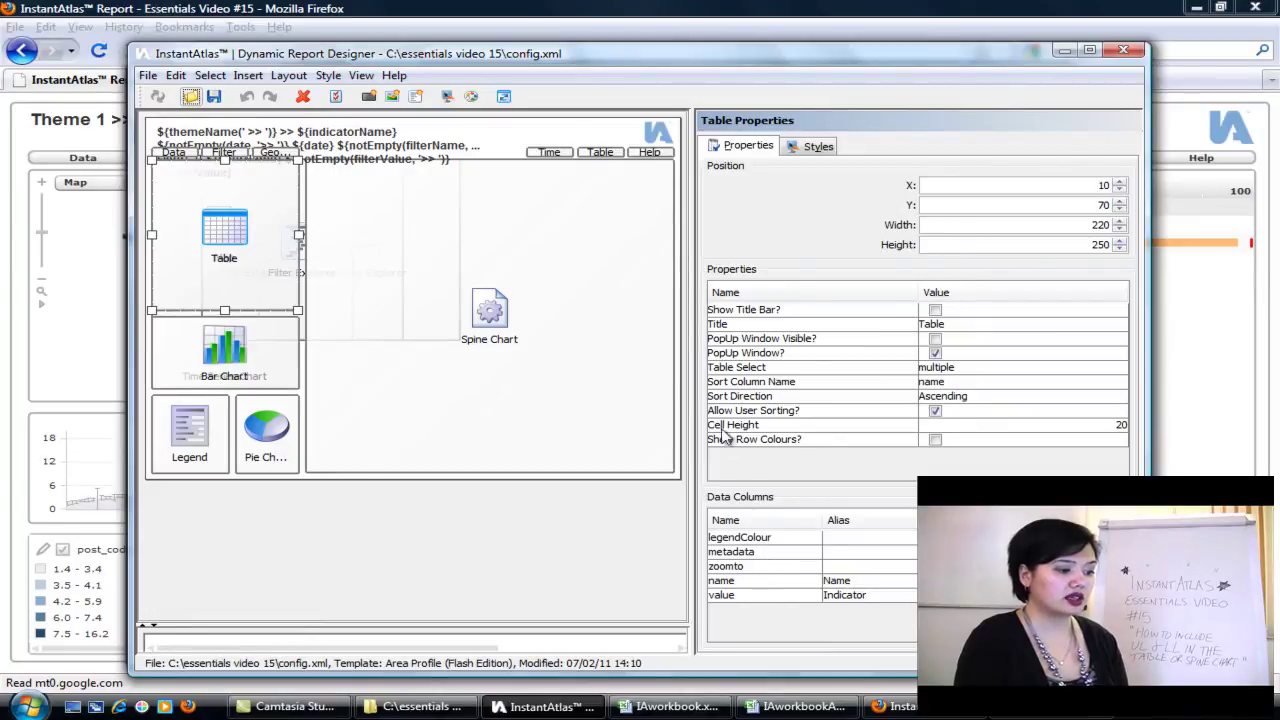
- Position the Designer window beside the report, switch the report to its table, and select EH12 8
{"action": "left_click_drag", "start_coordinate": [533, 66], "coordinate": [580, 118]}
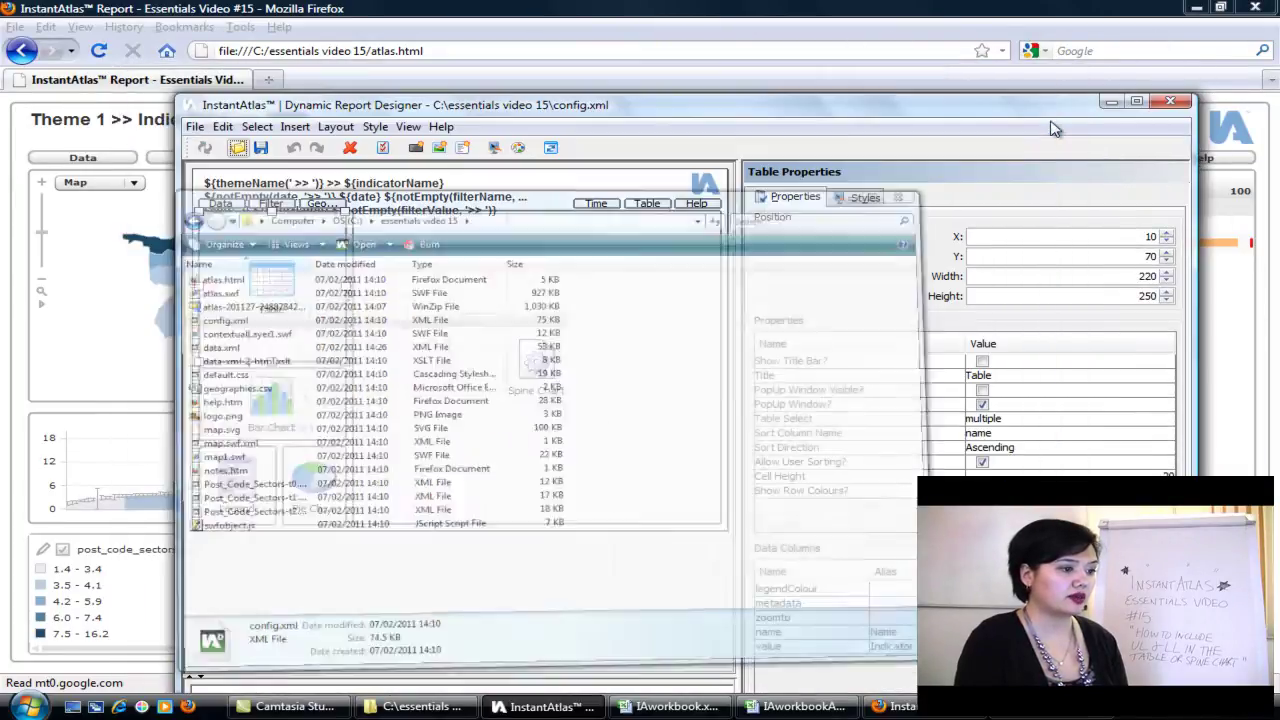
{"action": "left_click_drag", "start_coordinate": [1050, 128], "coordinate": [1118, 310]}
{"action": "left_click", "coordinate": [1078, 160]}
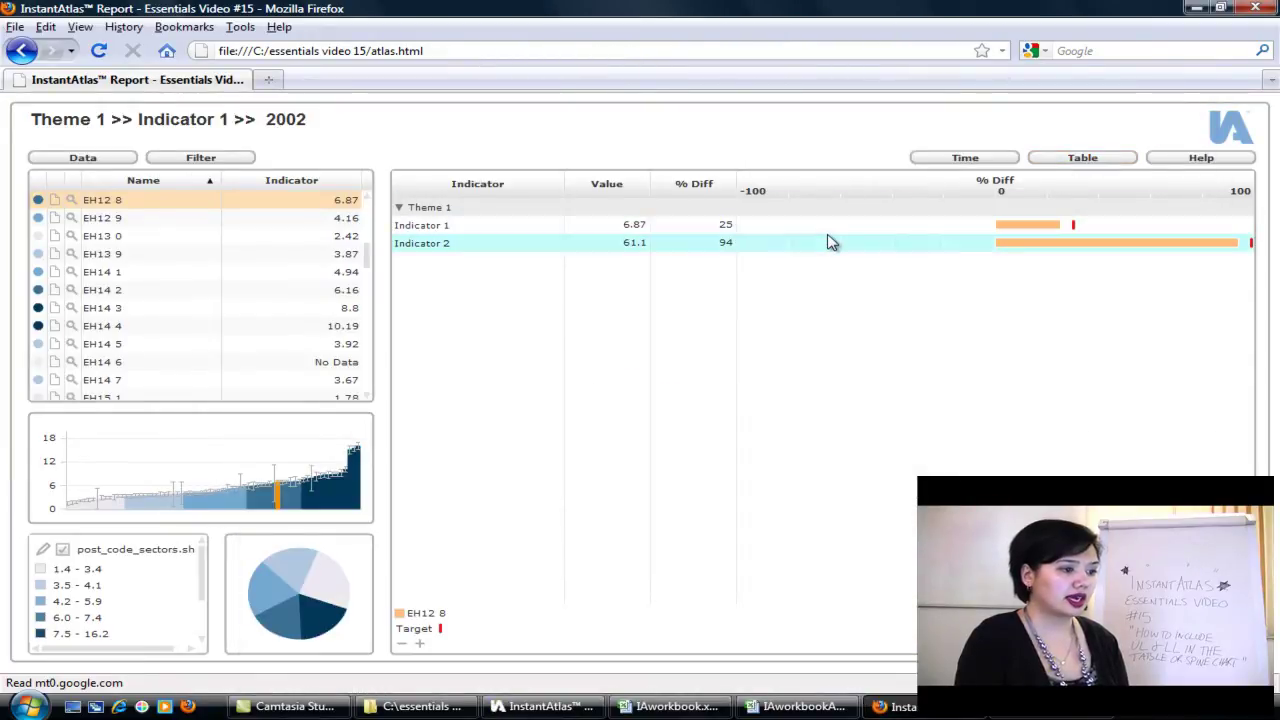
{"action": "key", "text": "alt+Tab"}
{"action": "left_click_drag", "start_coordinate": [635, 294], "coordinate": [806, 6]}
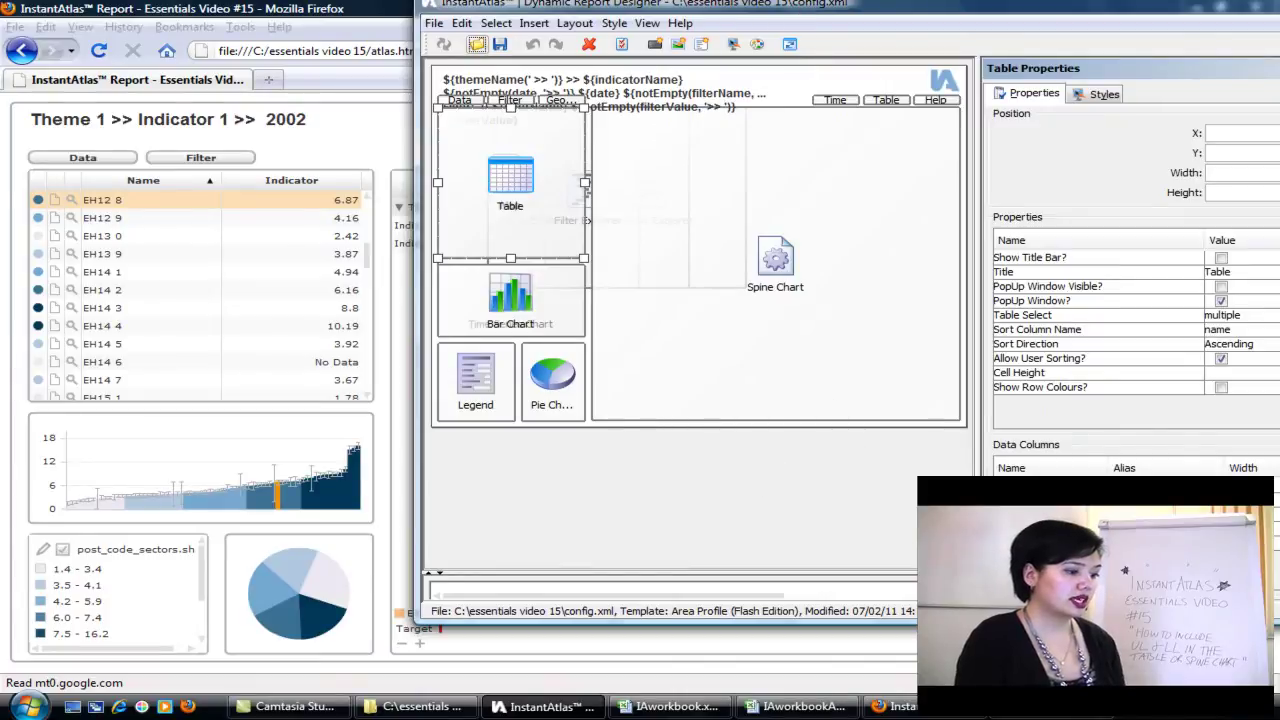
{"action": "left_click_drag", "start_coordinate": [945, 622], "coordinate": [945, 434]}
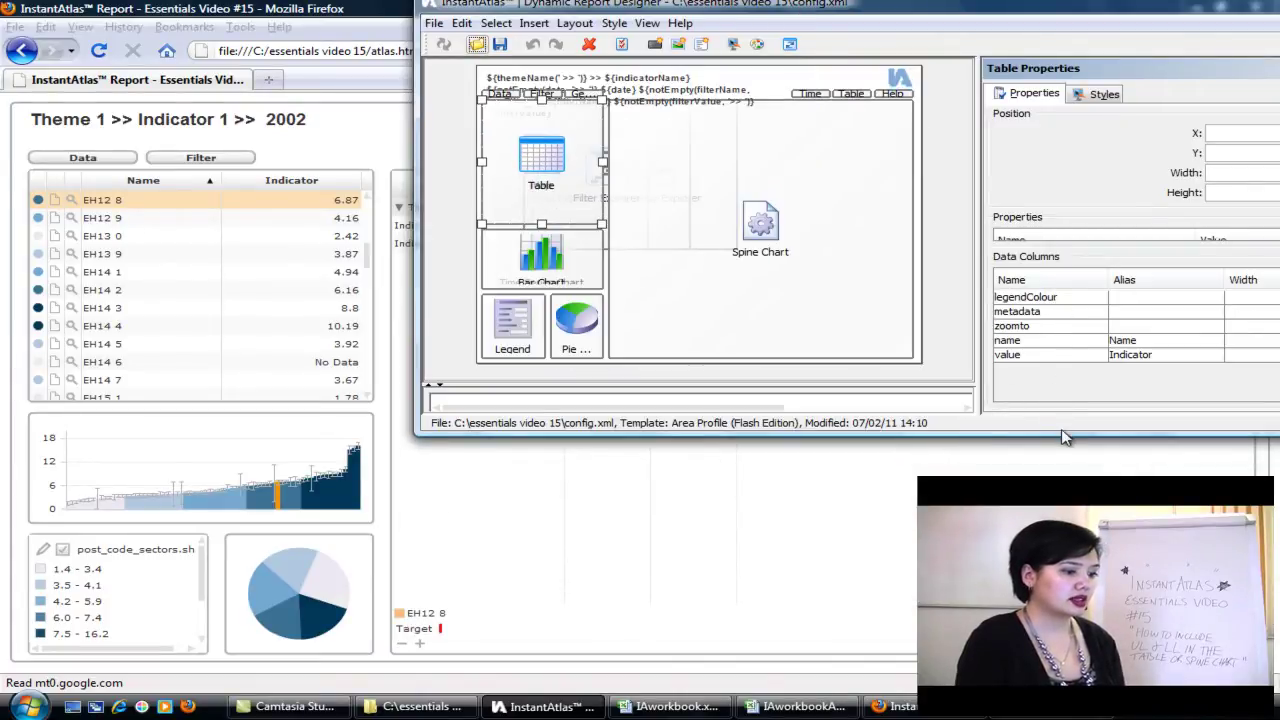
{"action": "left_click_drag", "start_coordinate": [1064, 434], "coordinate": [1064, 684]}
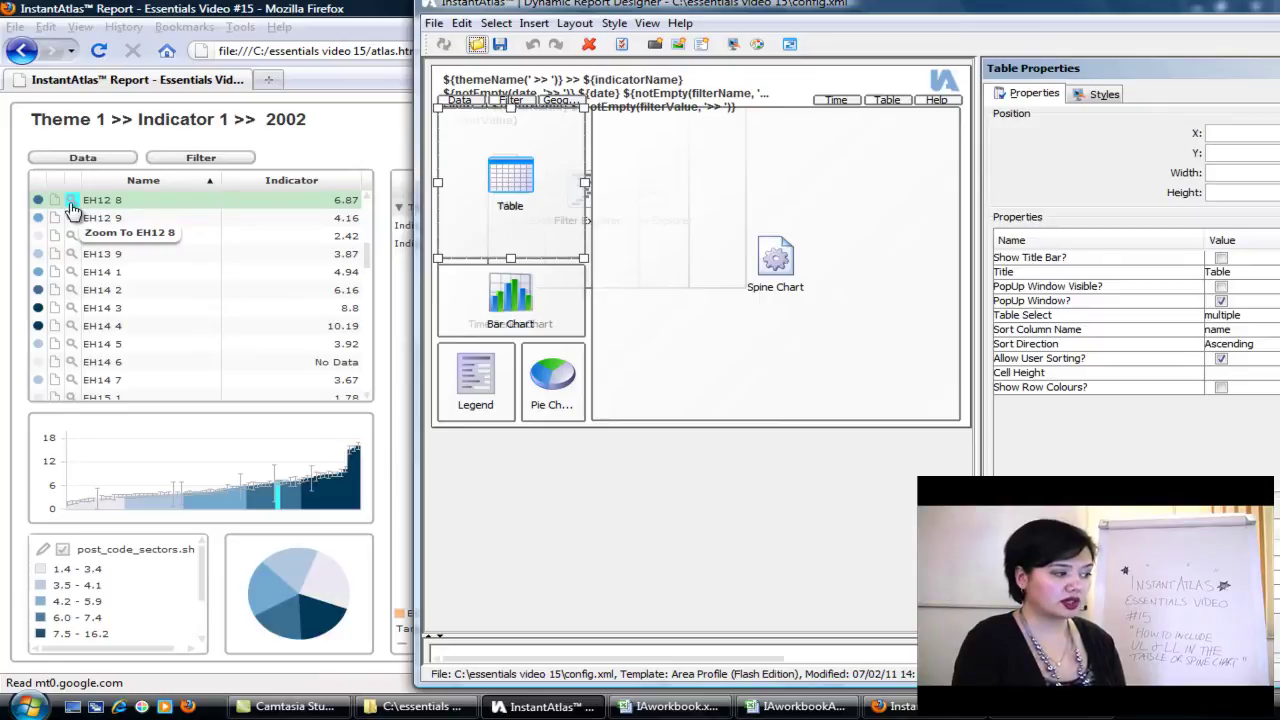
{"action": "left_click", "coordinate": [309, 203]}
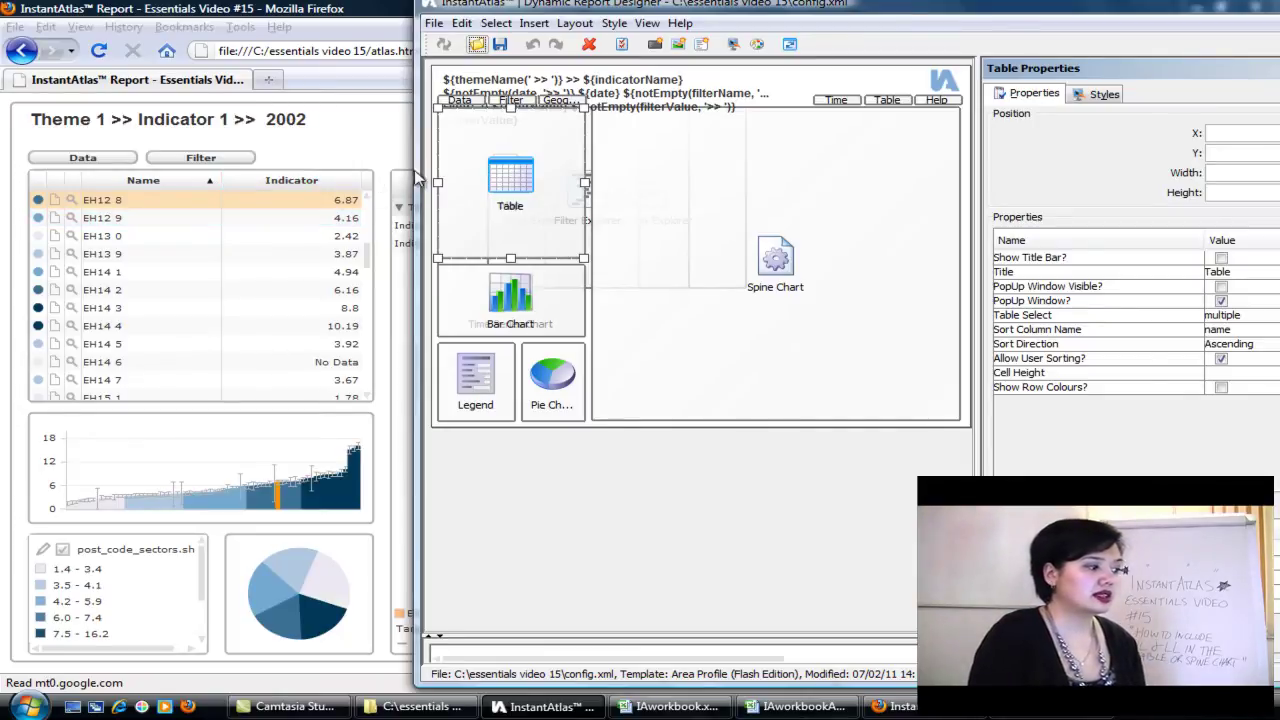
- Add an upperLimit data column to the Table with alias UL
{"action": "left_click_drag", "start_coordinate": [705, 4], "coordinate": [425, 18]}
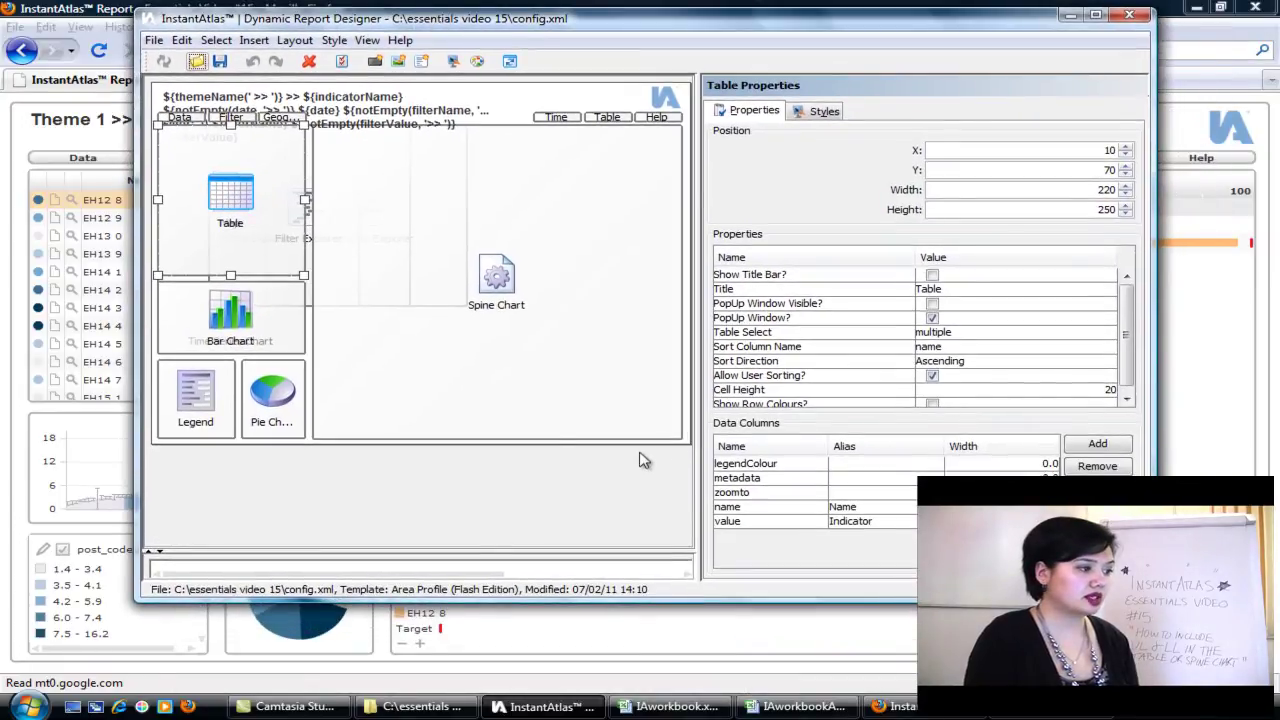
{"action": "left_click", "coordinate": [1078, 448]}
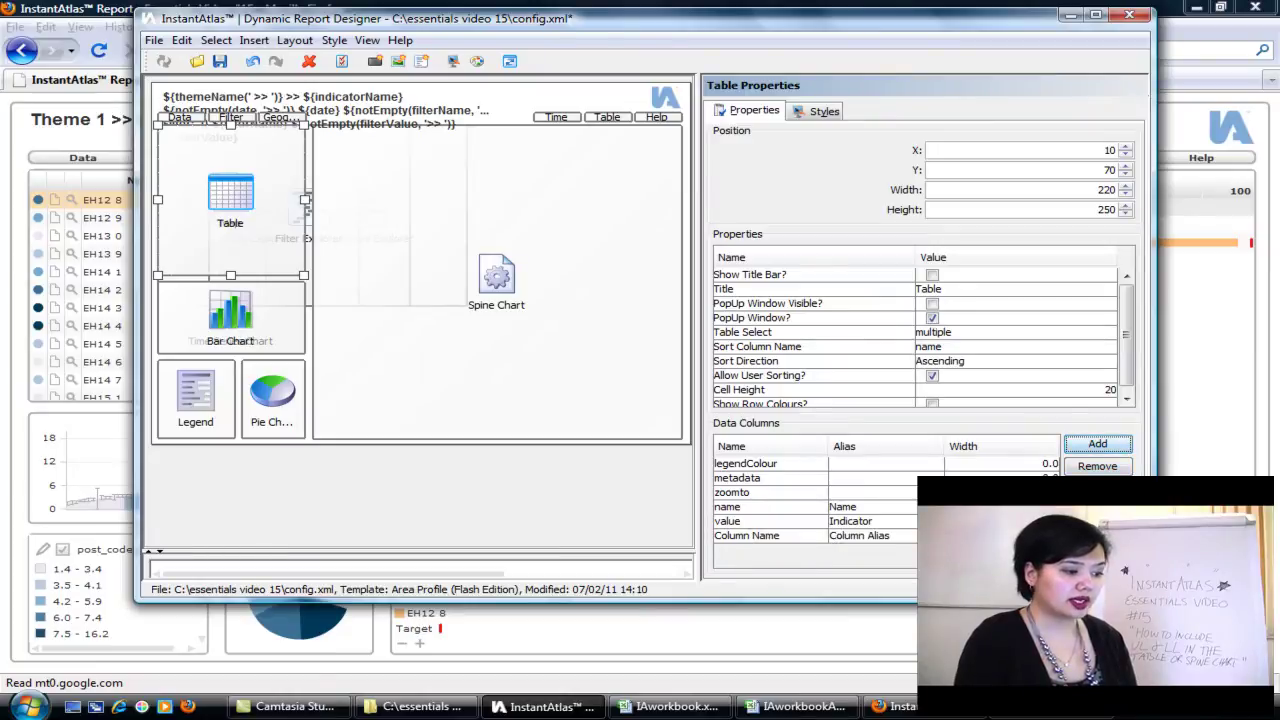
{"action": "left_click", "coordinate": [800, 540]}
{"action": "left_click", "coordinate": [750, 536]}
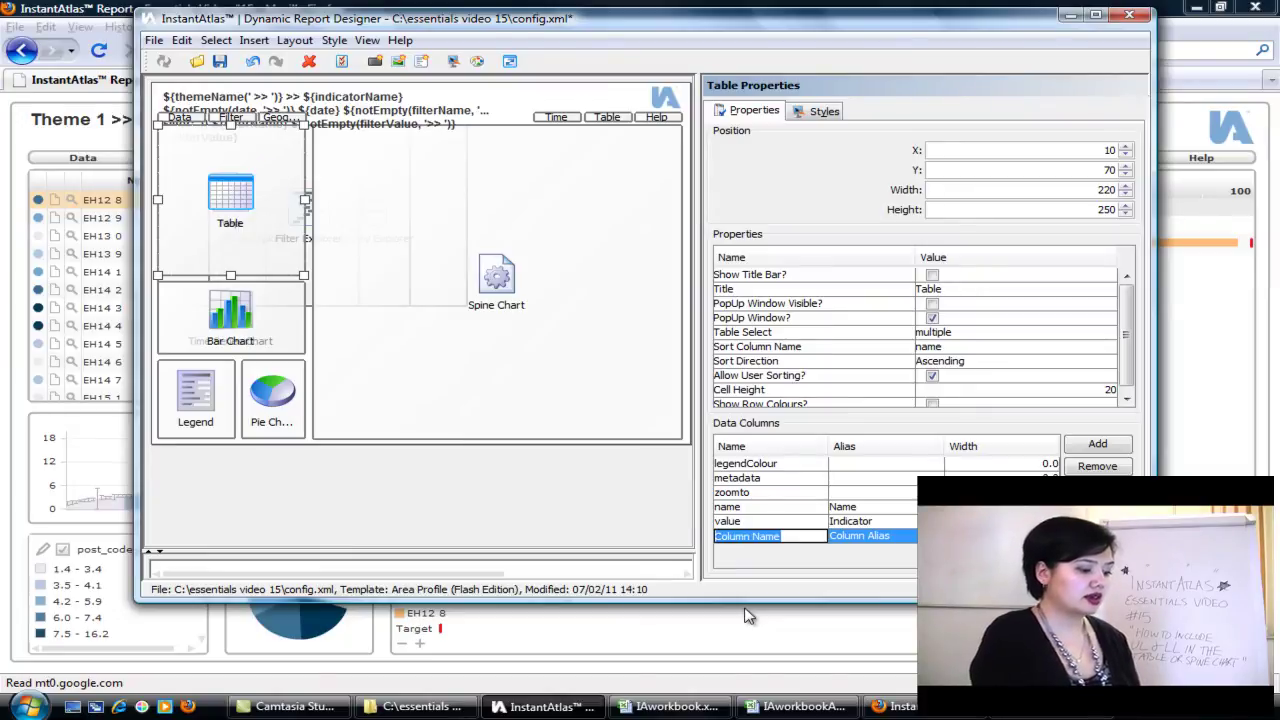
{"action": "type", "text": "upper"}
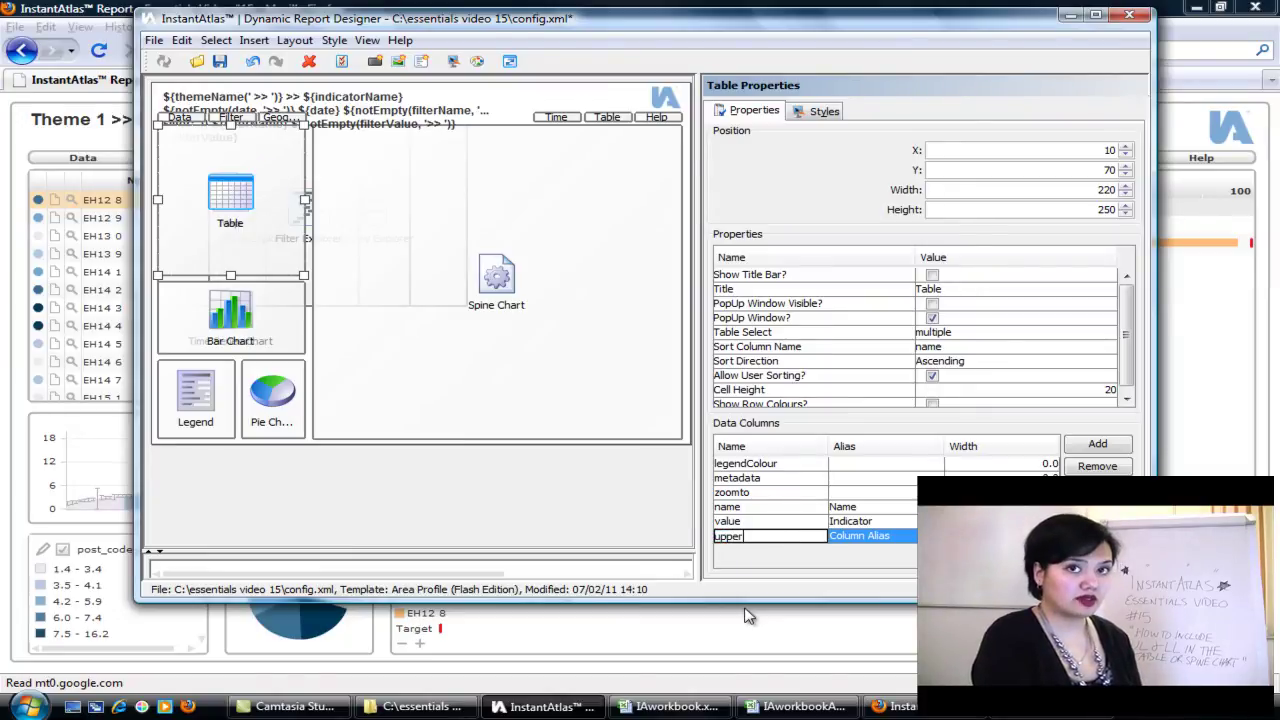
{"action": "type", "text": "Limit"}
{"action": "key", "text": "Return"}
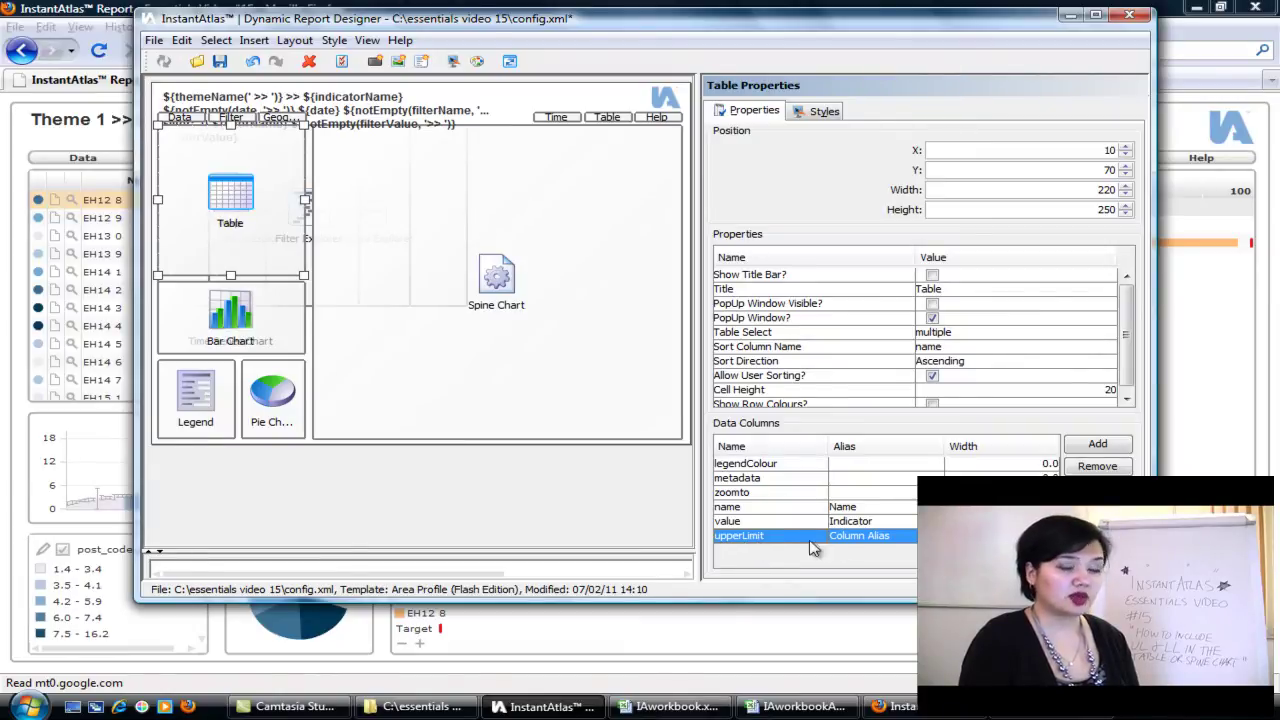
{"action": "double_click", "coordinate": [862, 537]}
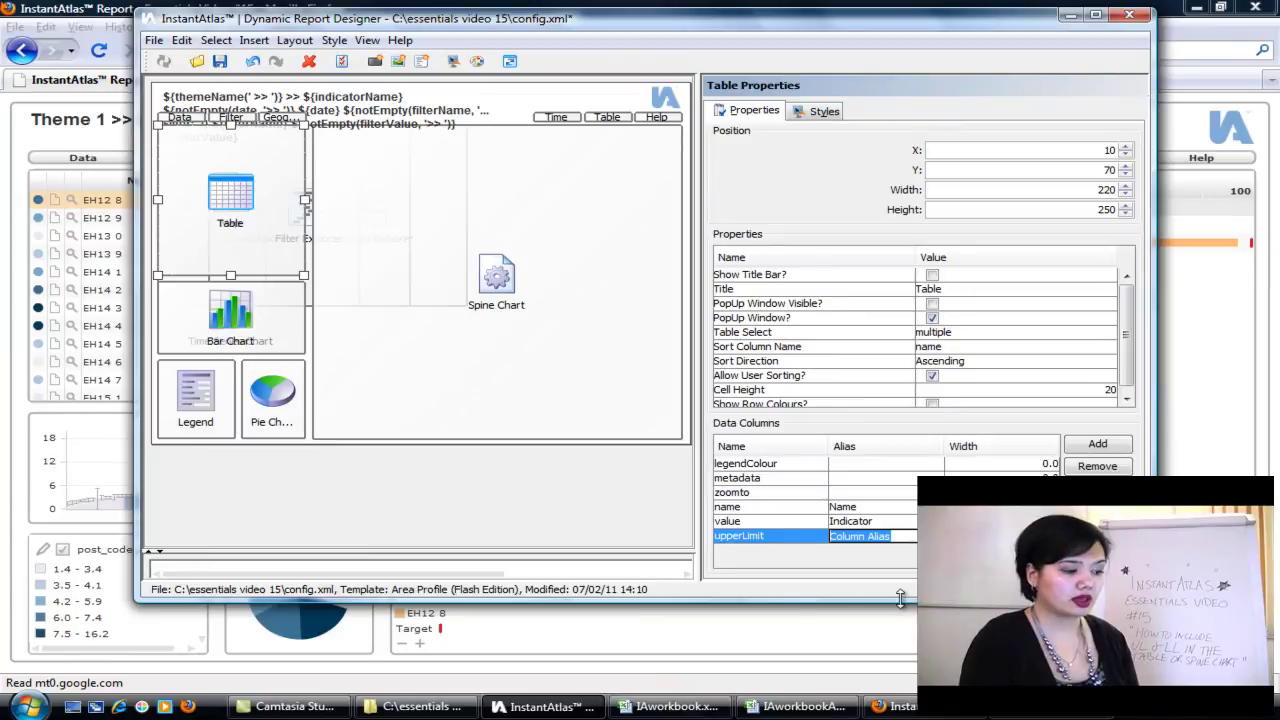
{"action": "type", "text": "UL"}
{"action": "key", "text": "Return"}
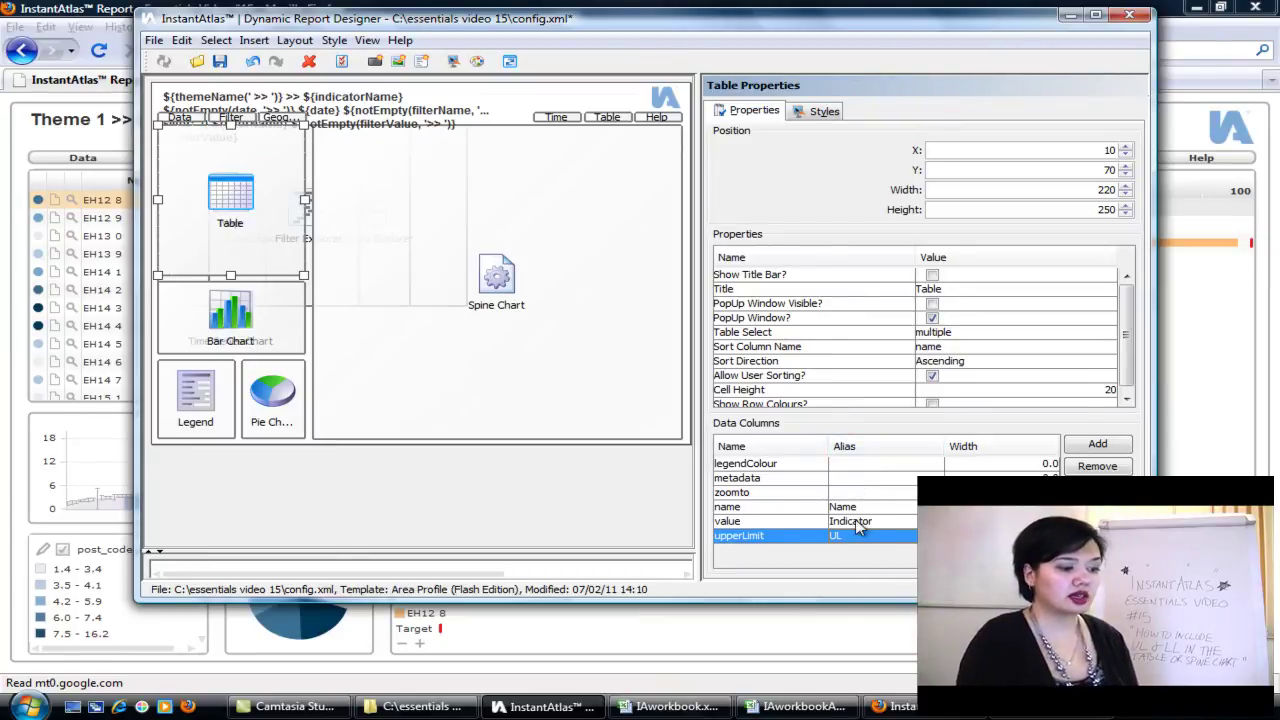
{"action": "left_click_drag", "start_coordinate": [680, 26], "coordinate": [1039, 24]}
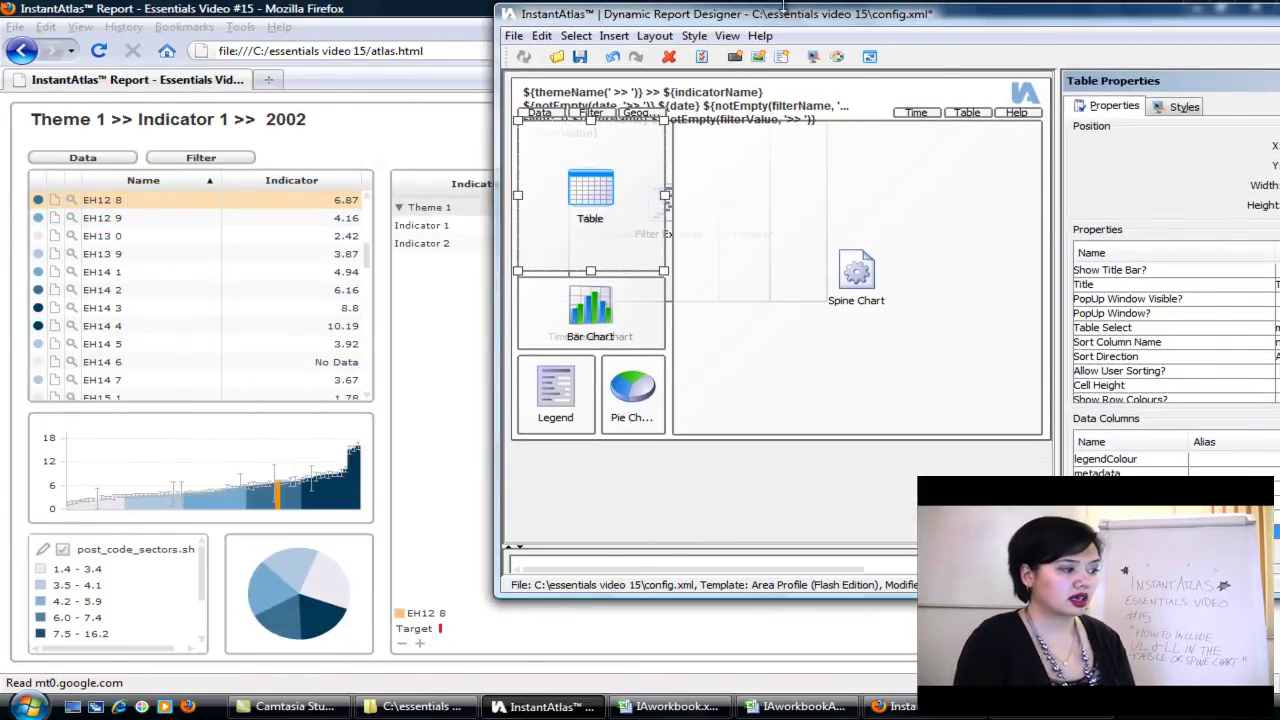
{"action": "left_click_drag", "start_coordinate": [793, 28], "coordinate": [415, 42]}
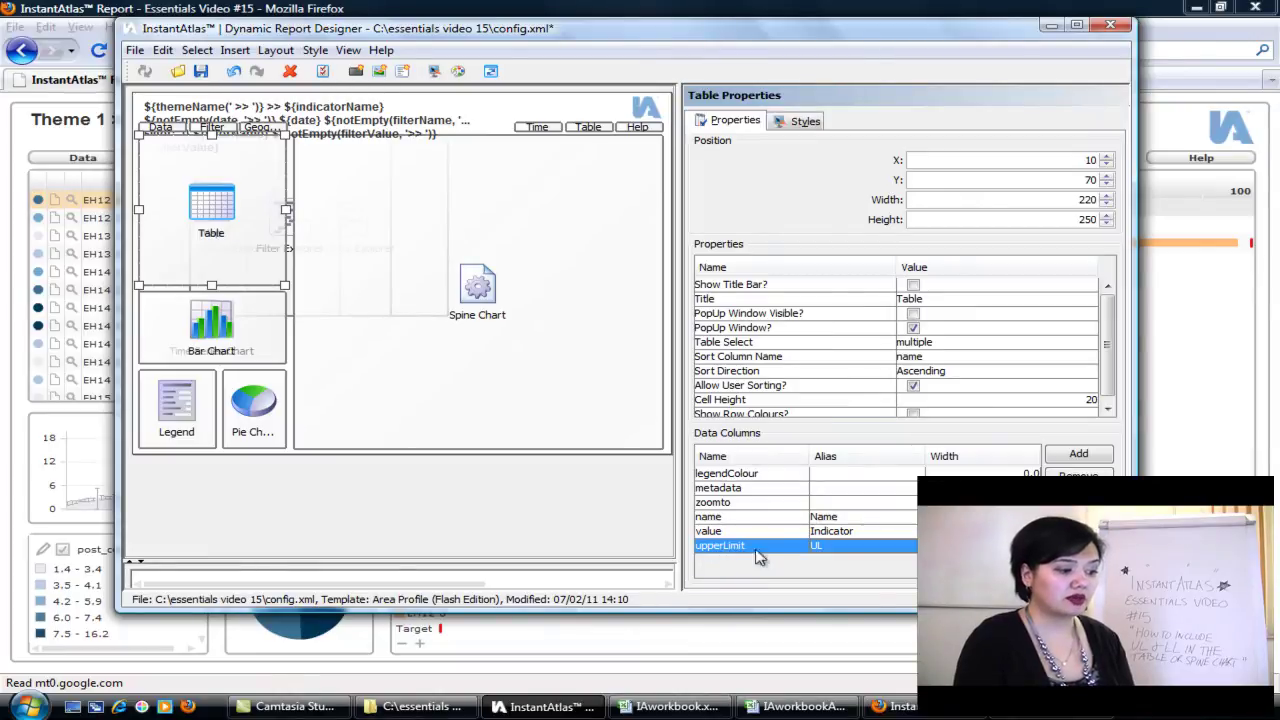
- Add a lowerLimit data column to the Table with alias LL
{"action": "left_click", "coordinate": [1078, 454]}
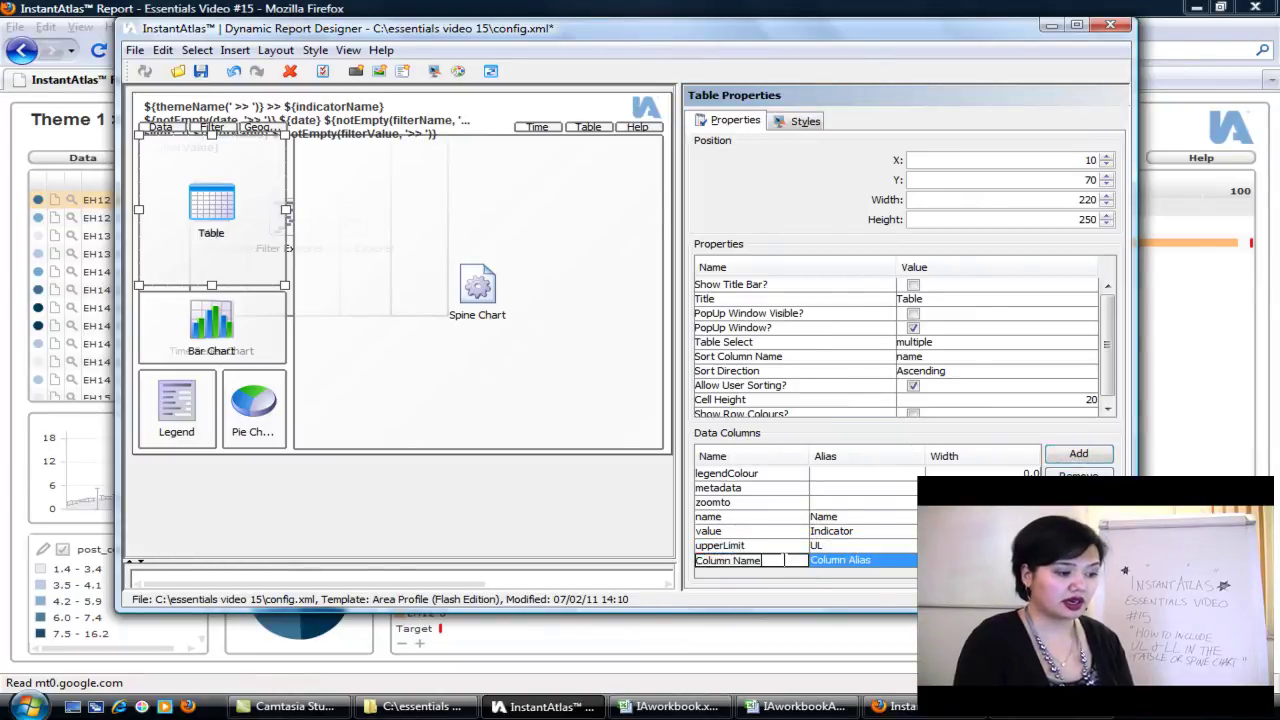
{"action": "double_click", "coordinate": [697, 560]}
{"action": "key", "text": "BackSpace"}
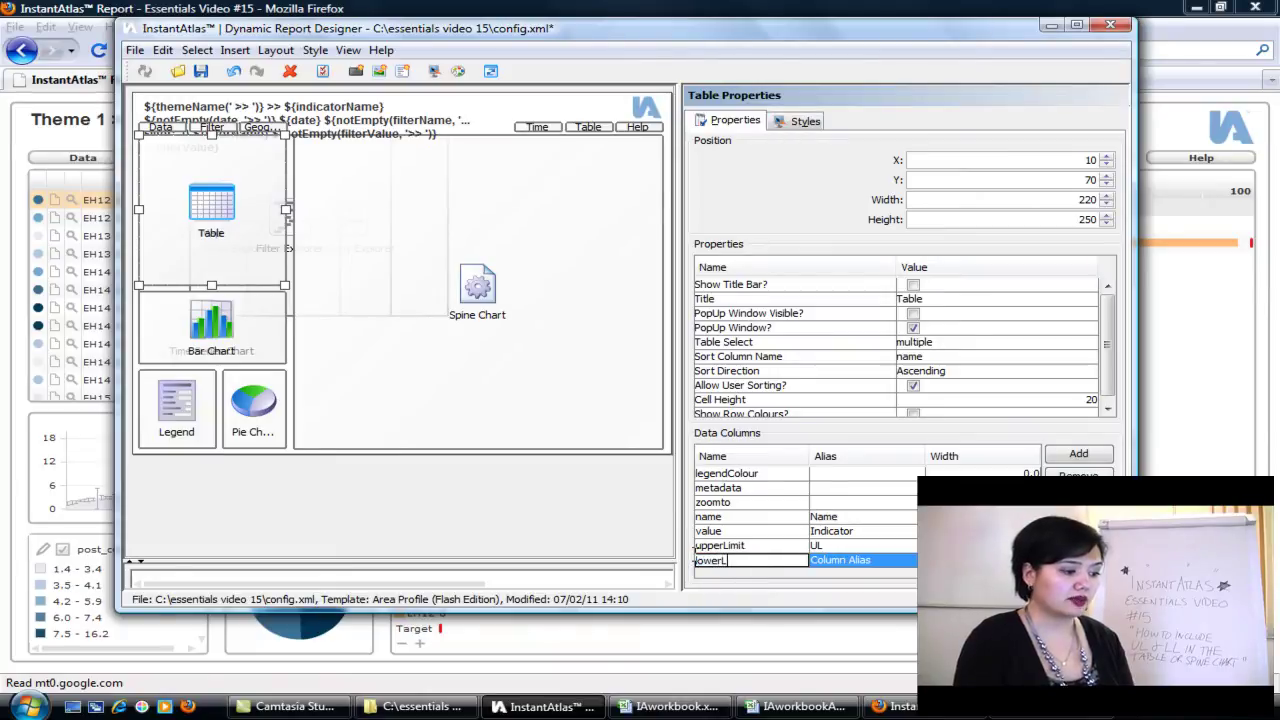
{"action": "type", "text": "lowerLimit"}
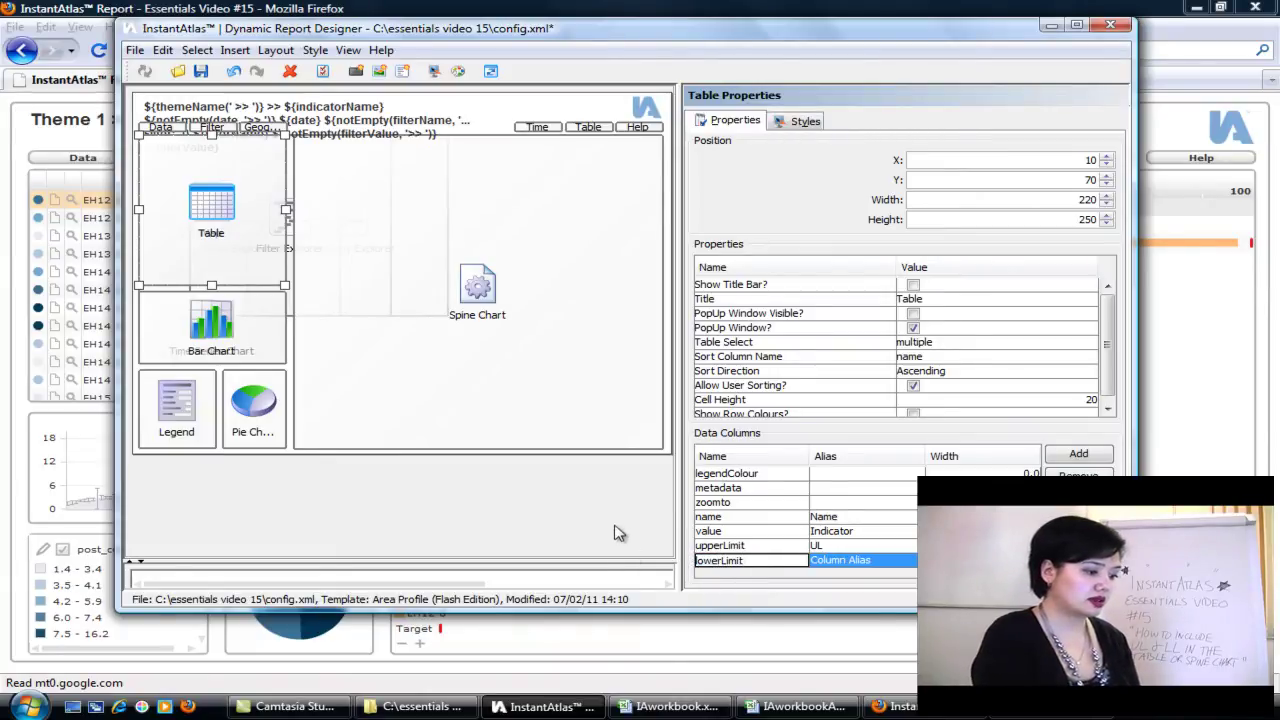
{"action": "left_click", "coordinate": [618, 532]}
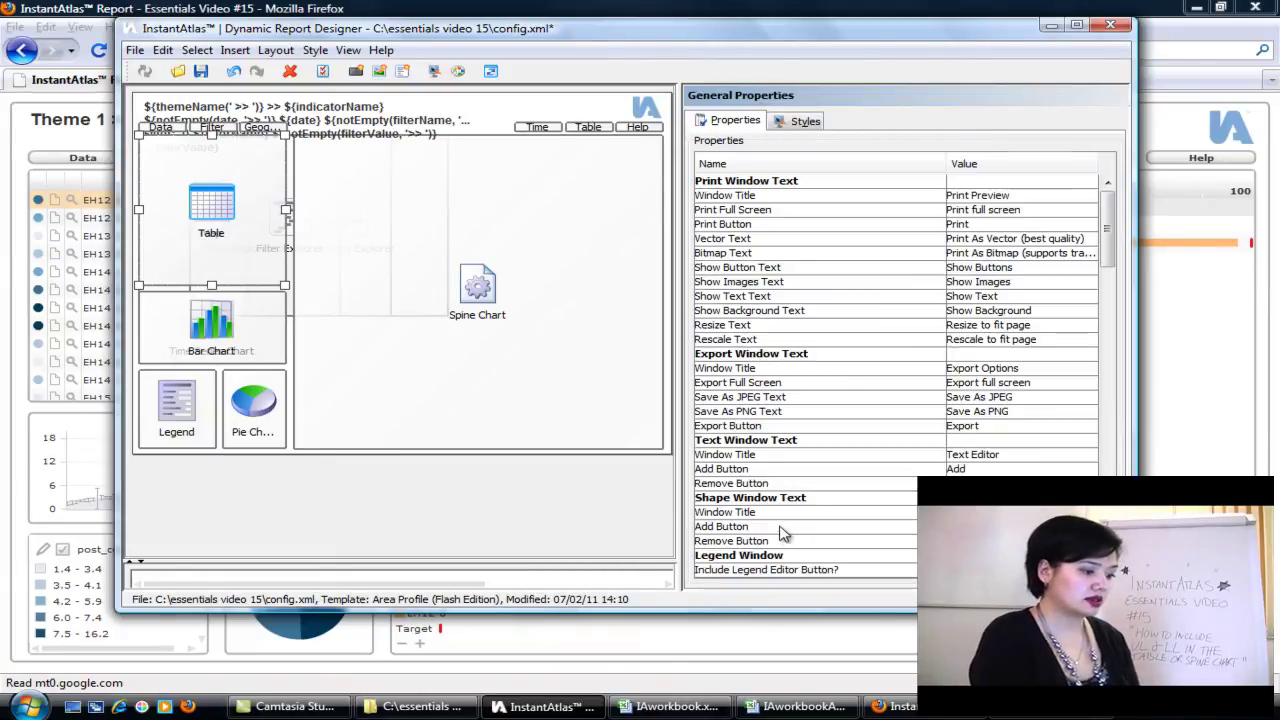
{"action": "left_click", "coordinate": [240, 263]}
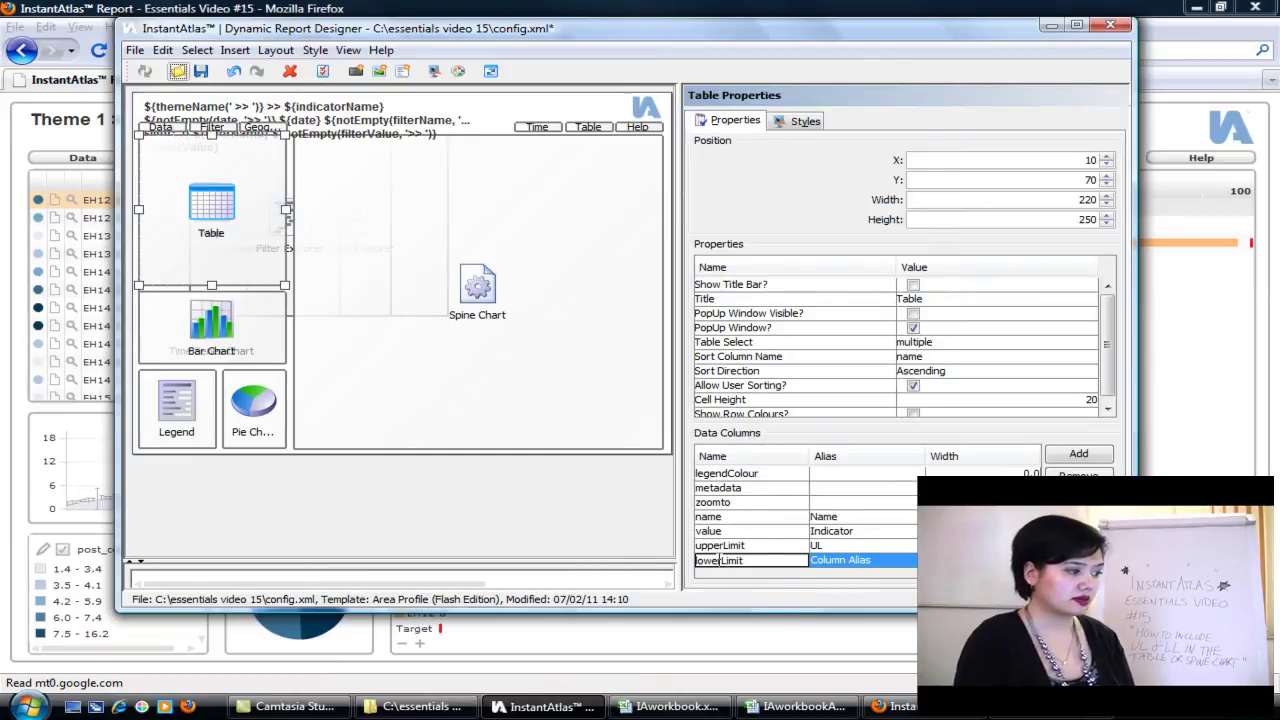
{"action": "left_click", "coordinate": [886, 566]}
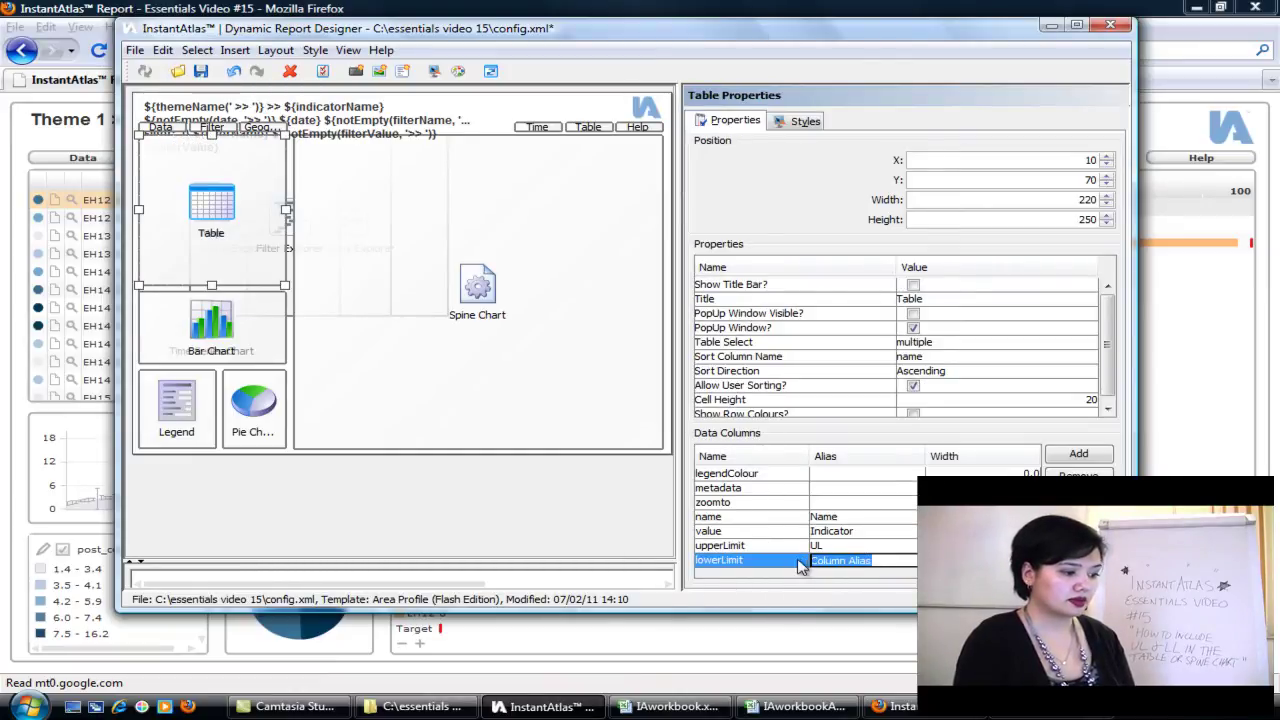
{"action": "type", "text": "LL"}
{"action": "key", "text": "Return"}
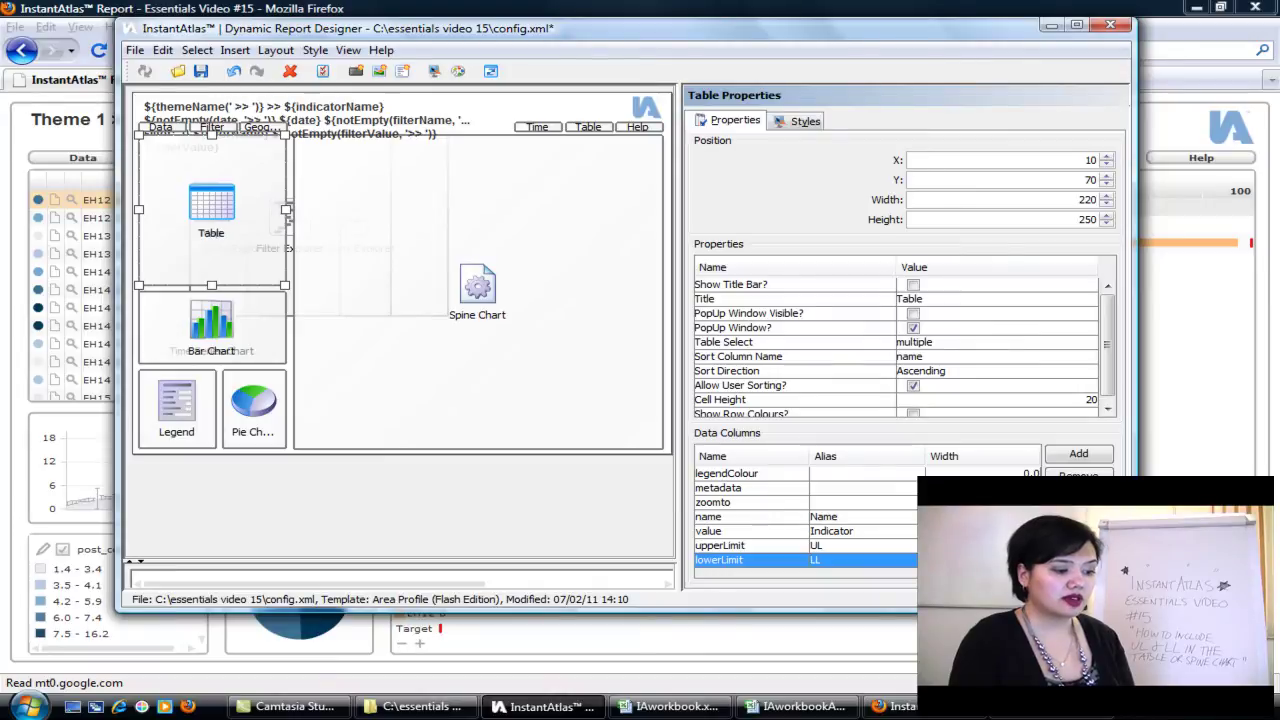
- Review the legendColour, upperLimit and lowerLimit columns, save config.xml, and reload the report in Firefox
{"action": "left_click", "coordinate": [727, 473]}
{"action": "left_click", "coordinate": [720, 545]}
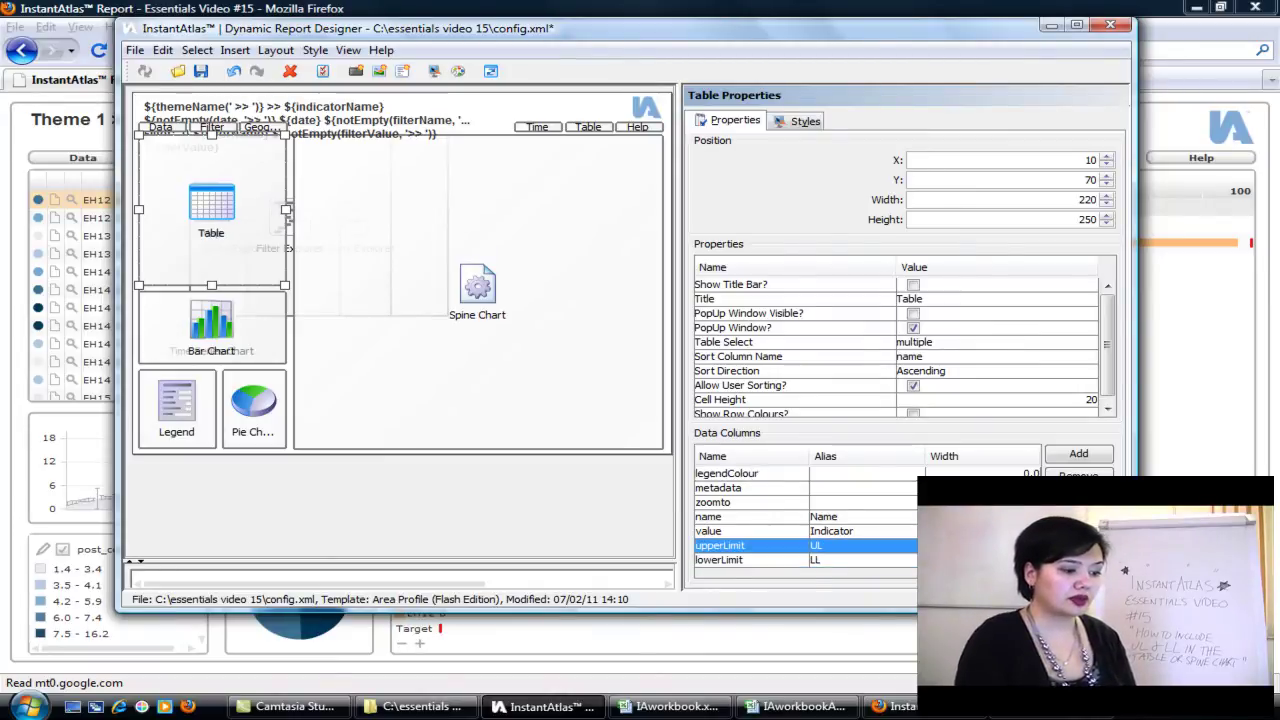
{"action": "left_click", "coordinate": [719, 560]}
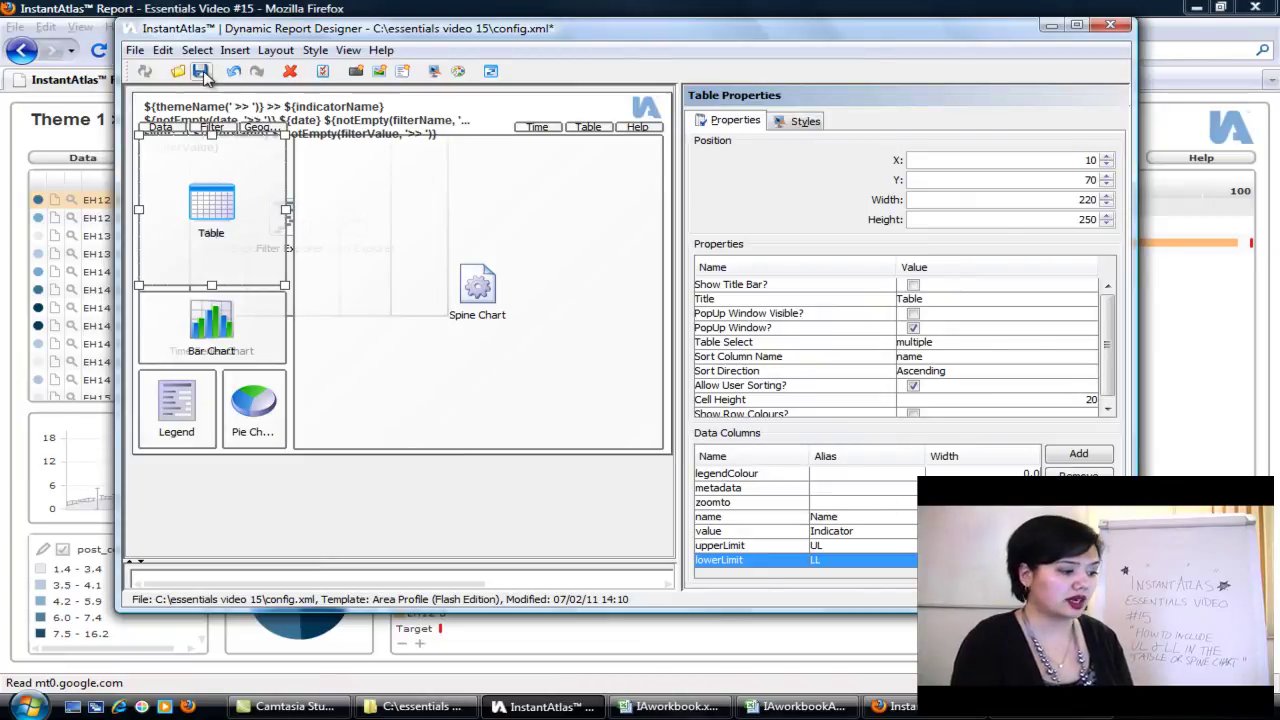
{"action": "left_click", "coordinate": [204, 77]}
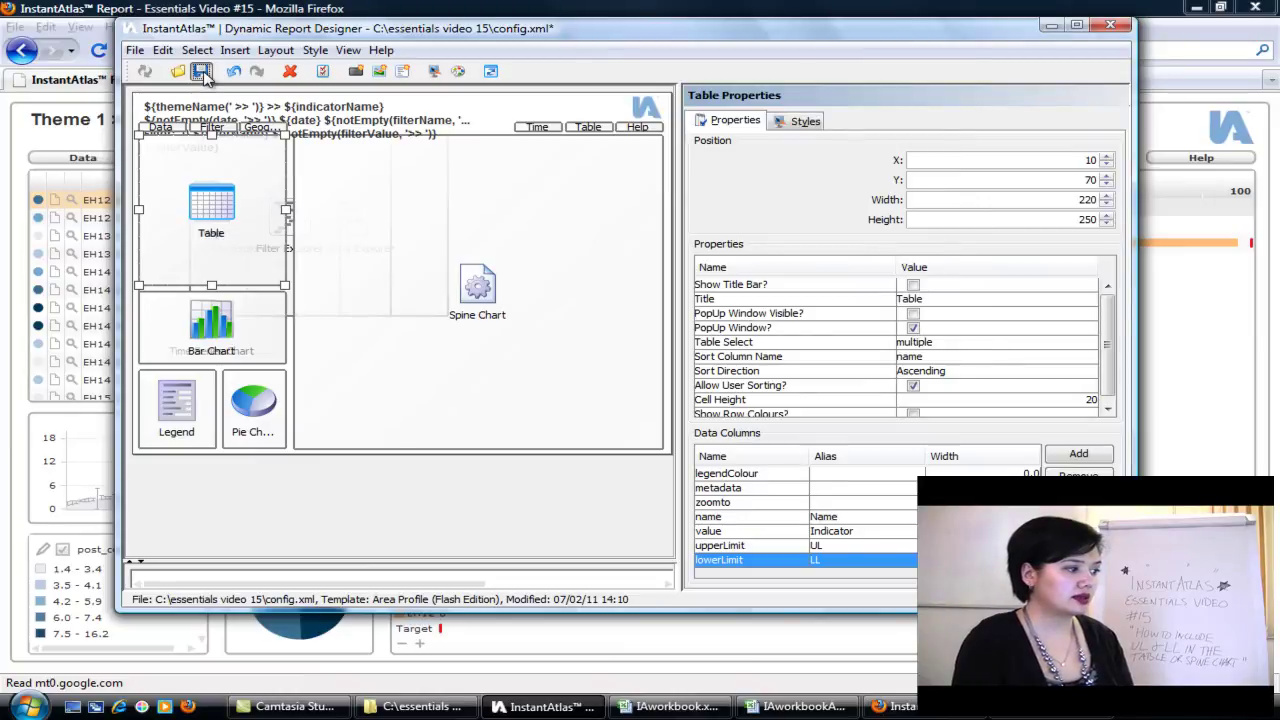
{"action": "left_click", "coordinate": [100, 55]}
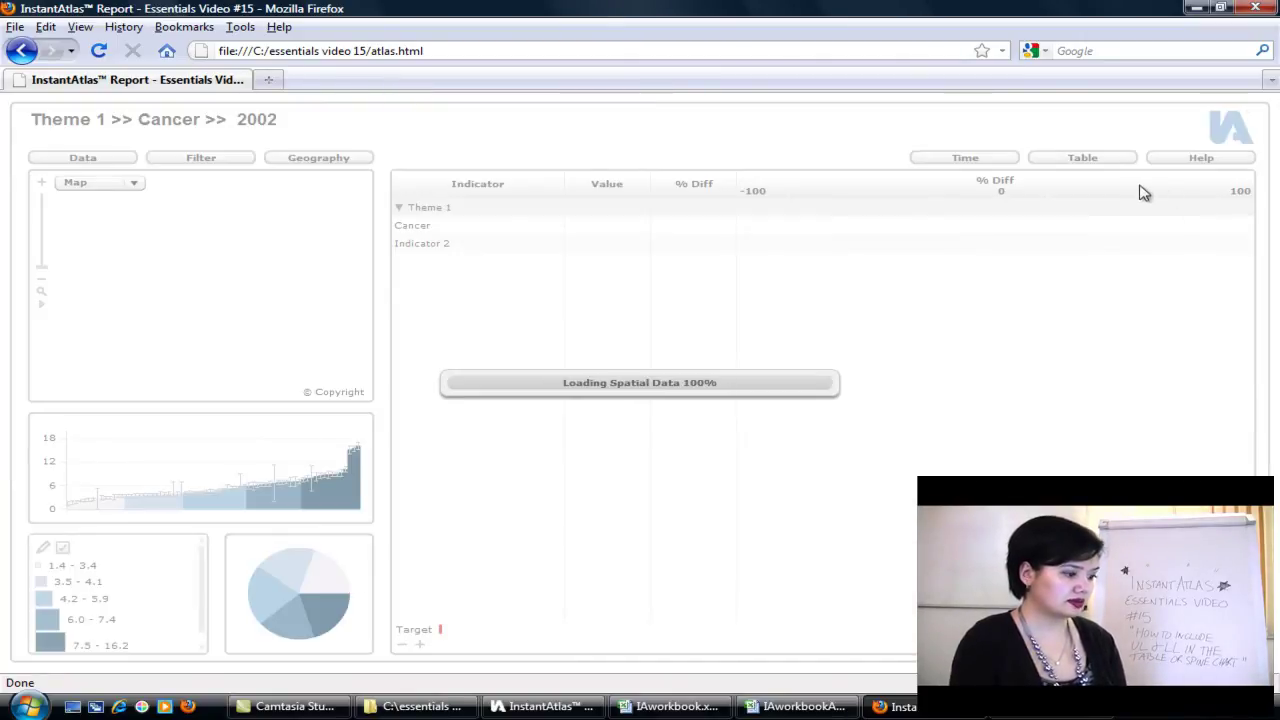
- Replace the report's map with the area data table showing UL and LL columns
{"action": "left_click", "coordinate": [1108, 170]}
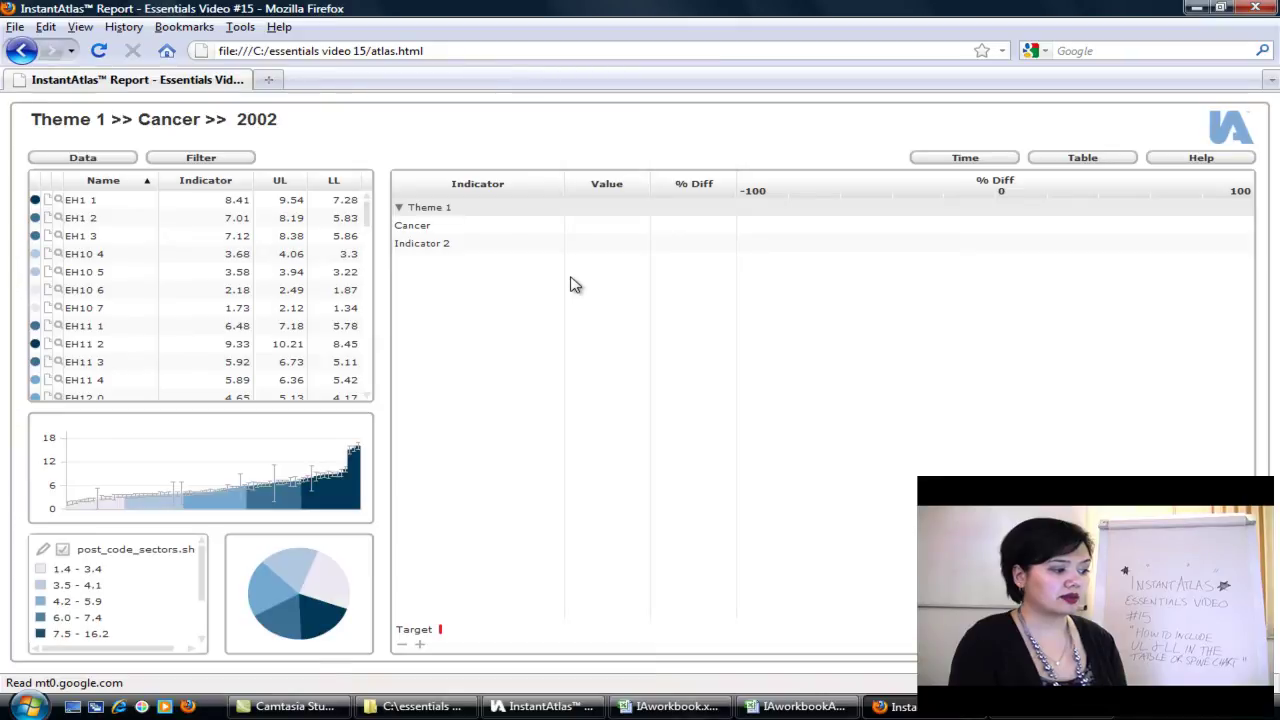
- Add a blank placeholder data column to the Spine Chart, after indicatorName, value, diff and profile
{"action": "key", "text": "alt+Tab"}
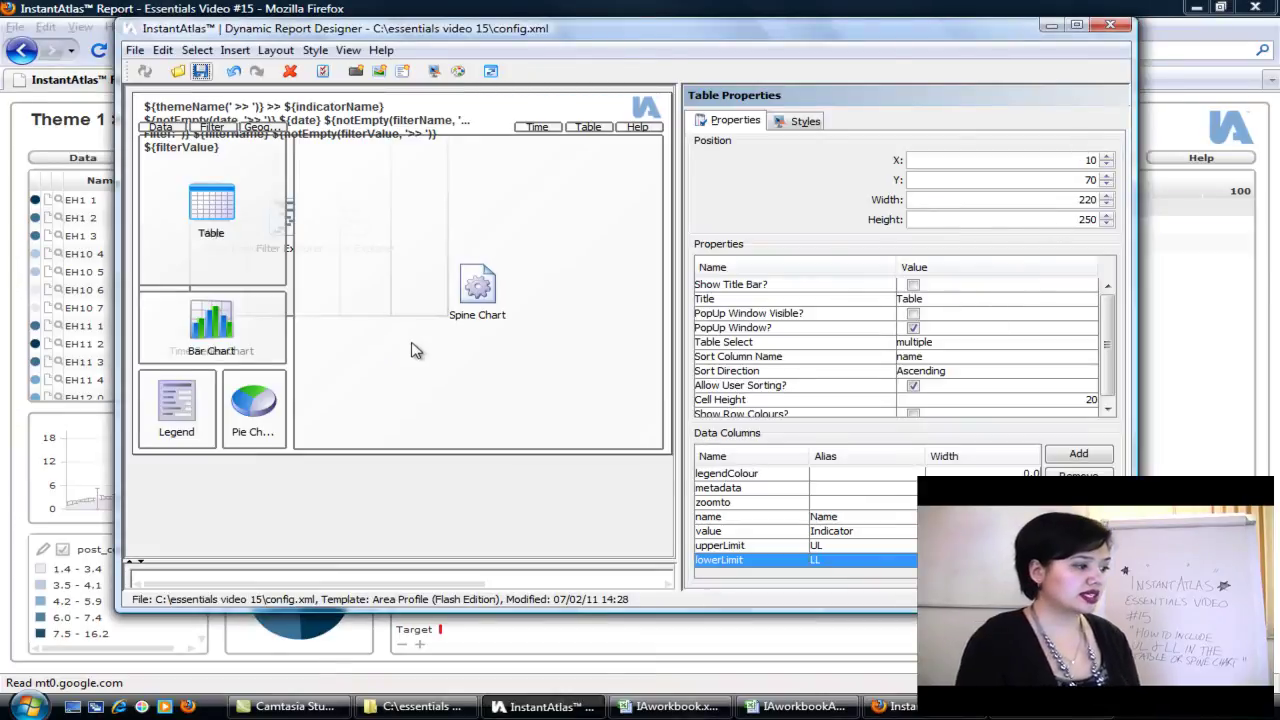
{"action": "left_click", "coordinate": [416, 350]}
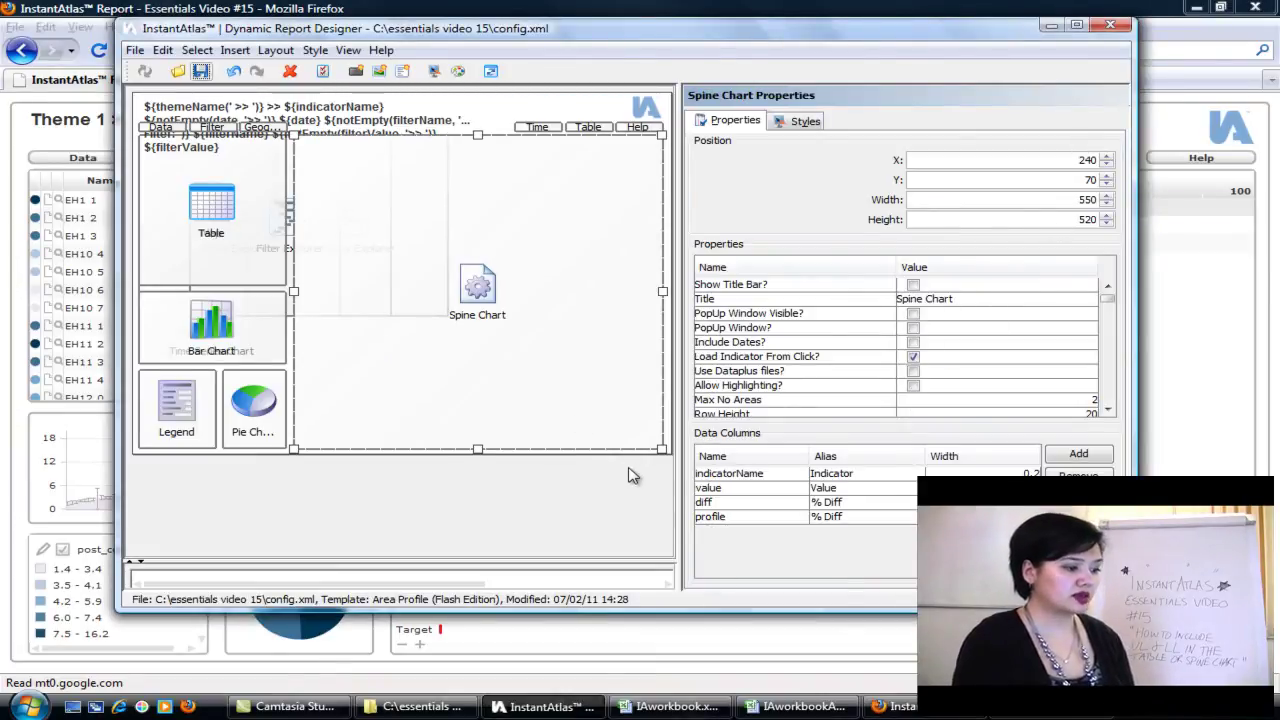
{"action": "left_click", "coordinate": [1066, 458]}
{"action": "left_click", "coordinate": [745, 537]}
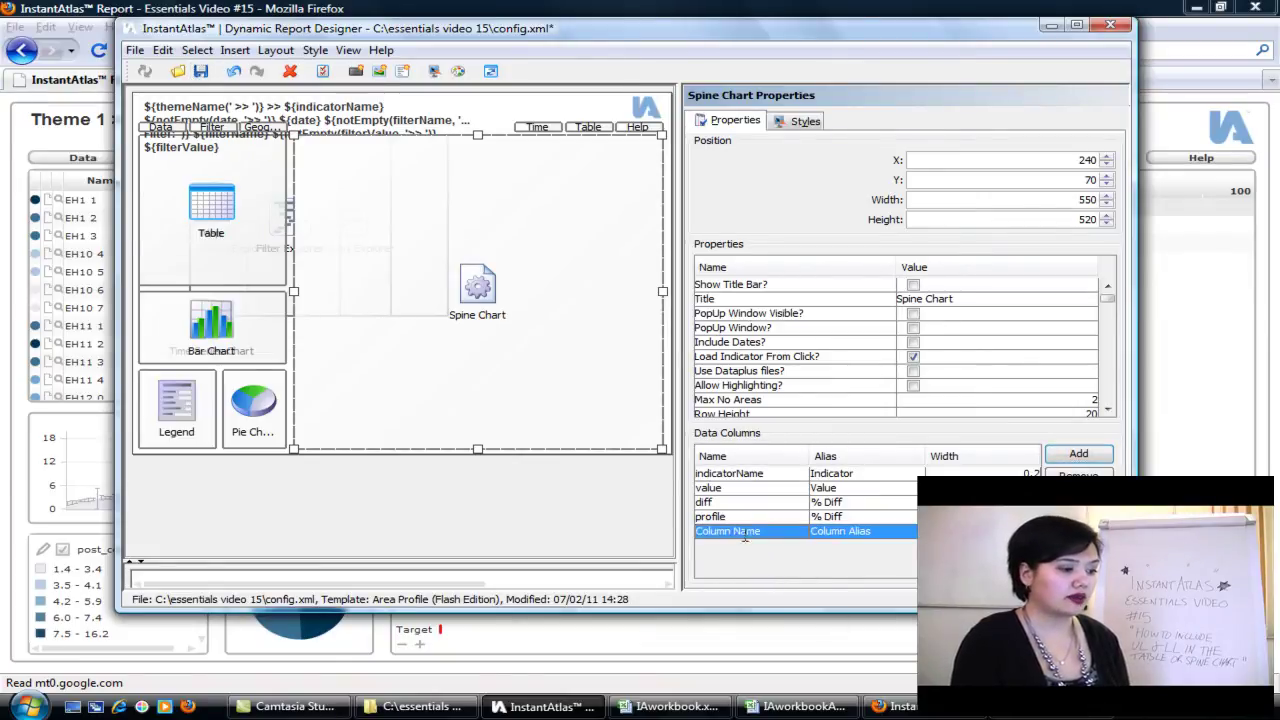
{"action": "left_click", "coordinate": [745, 537]}
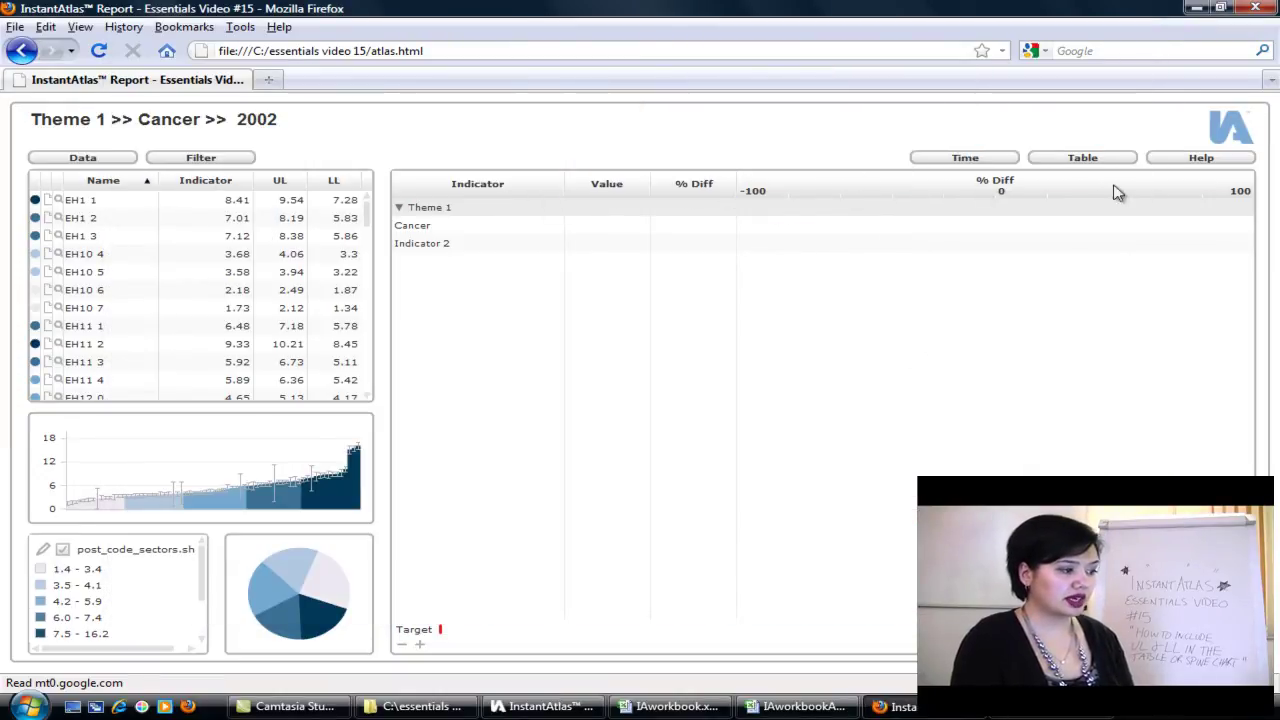
{"action": "left_click", "coordinate": [325, 500]}
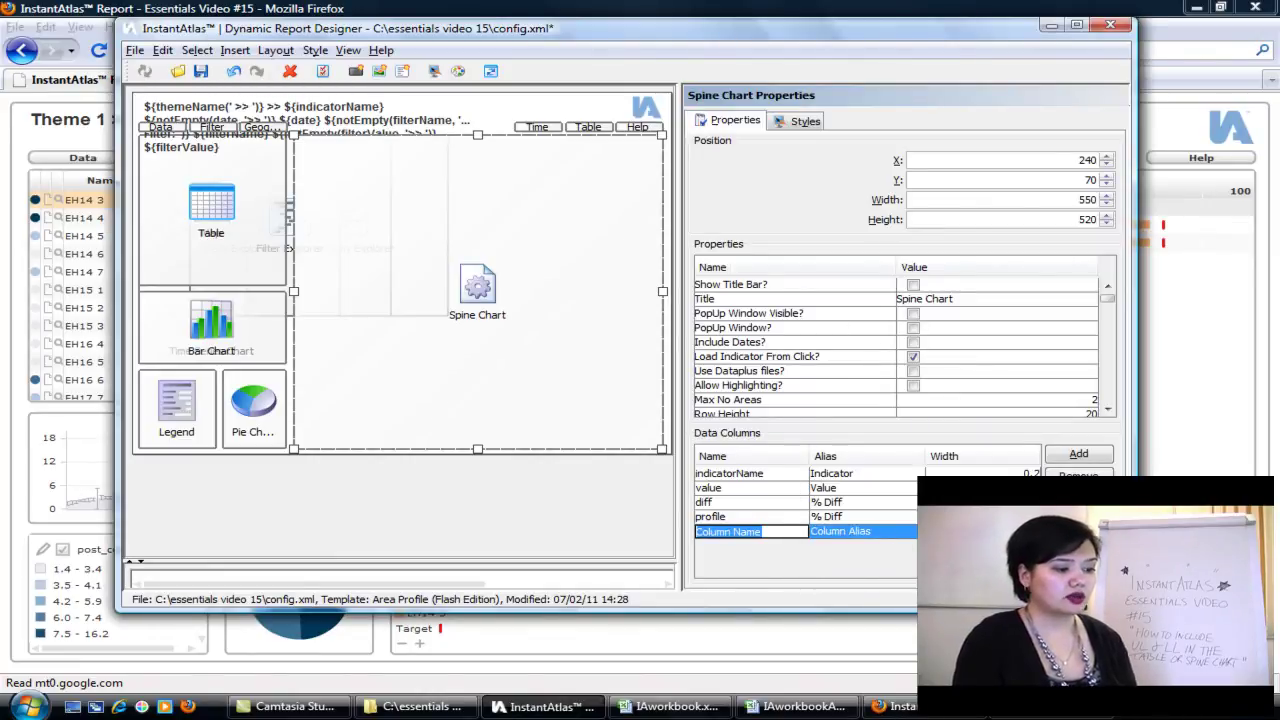
- Move the new column up to just below value, and name it upperLimit with alias UL
{"action": "left_click", "coordinate": [1078, 497]}
{"action": "left_click", "coordinate": [1078, 497]}
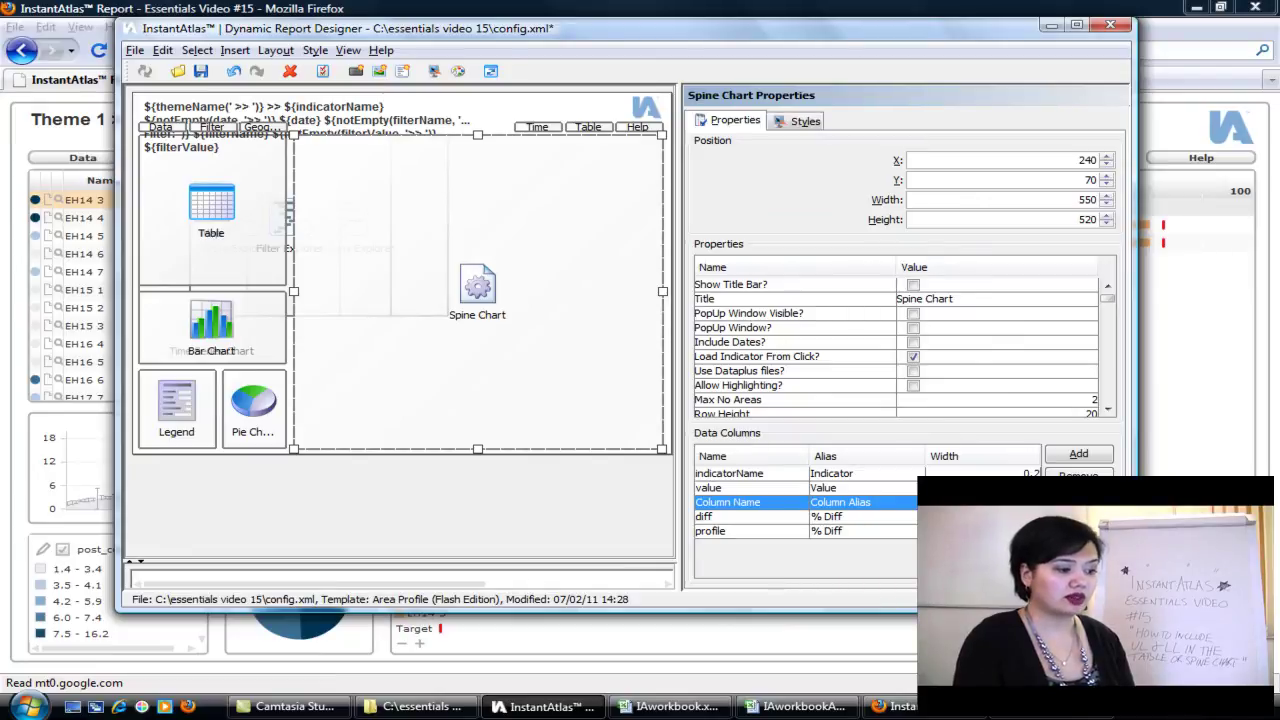
{"action": "double_click", "coordinate": [785, 503]}
{"action": "type", "text": "upperLimit"}
{"action": "key", "text": "Return"}
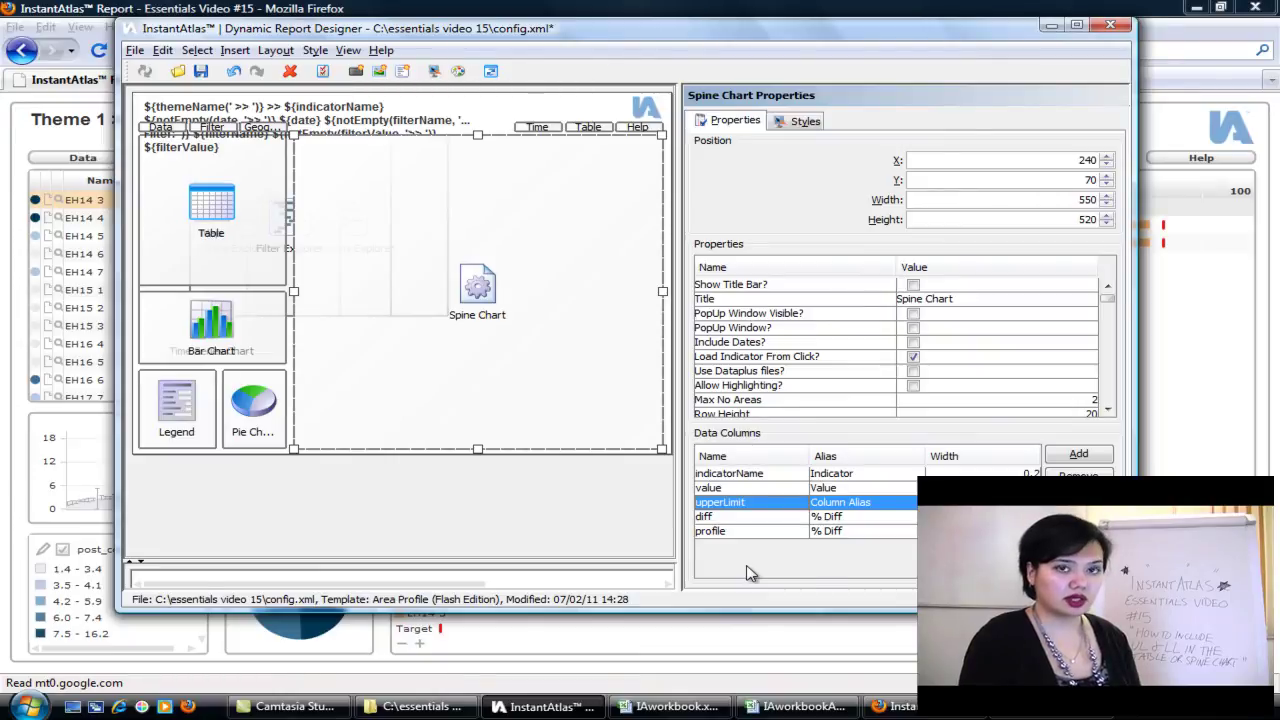
{"action": "left_click", "coordinate": [832, 503]}
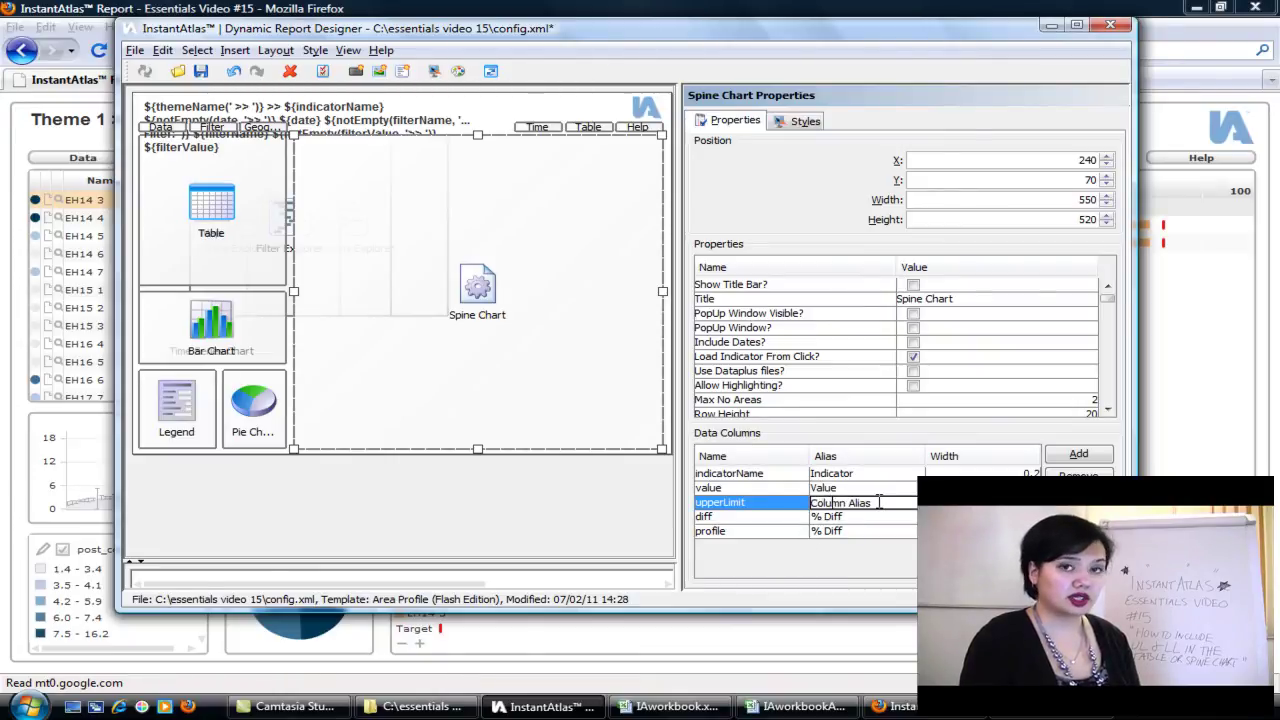
{"action": "left_click_drag", "start_coordinate": [880, 503], "coordinate": [703, 512]}
{"action": "type", "text": "UL"}
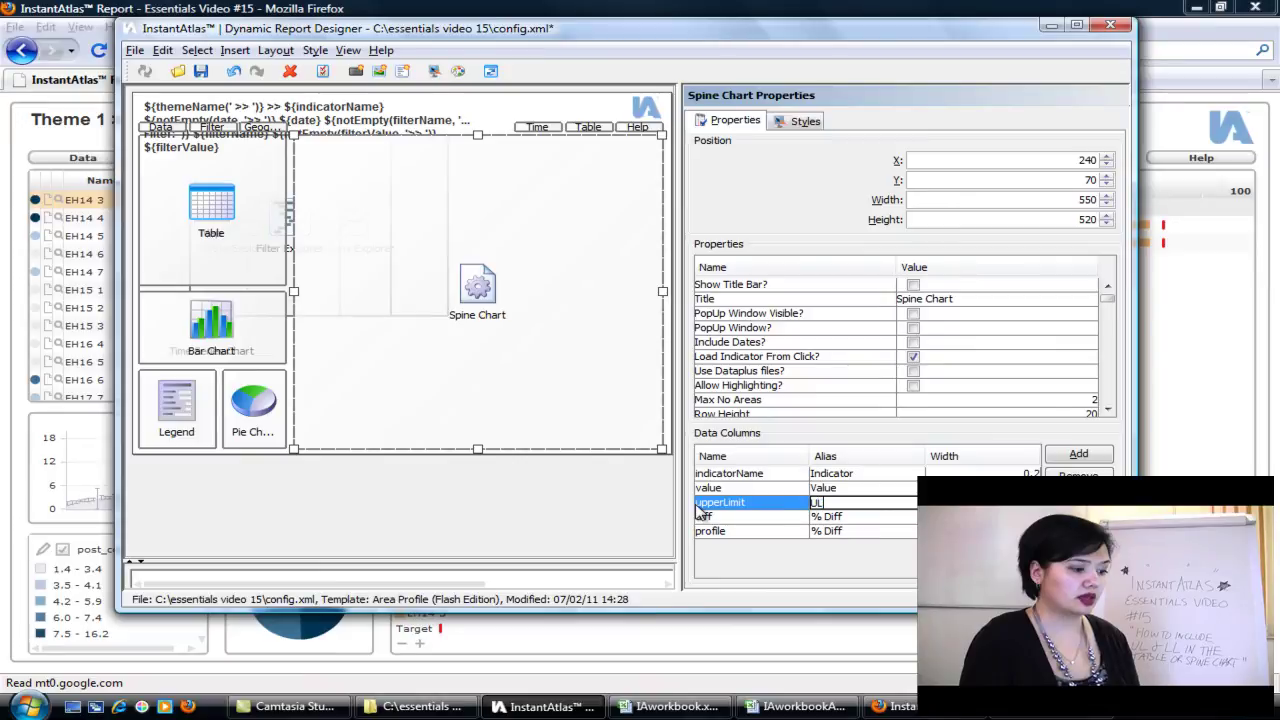
{"action": "key", "text": "Return"}
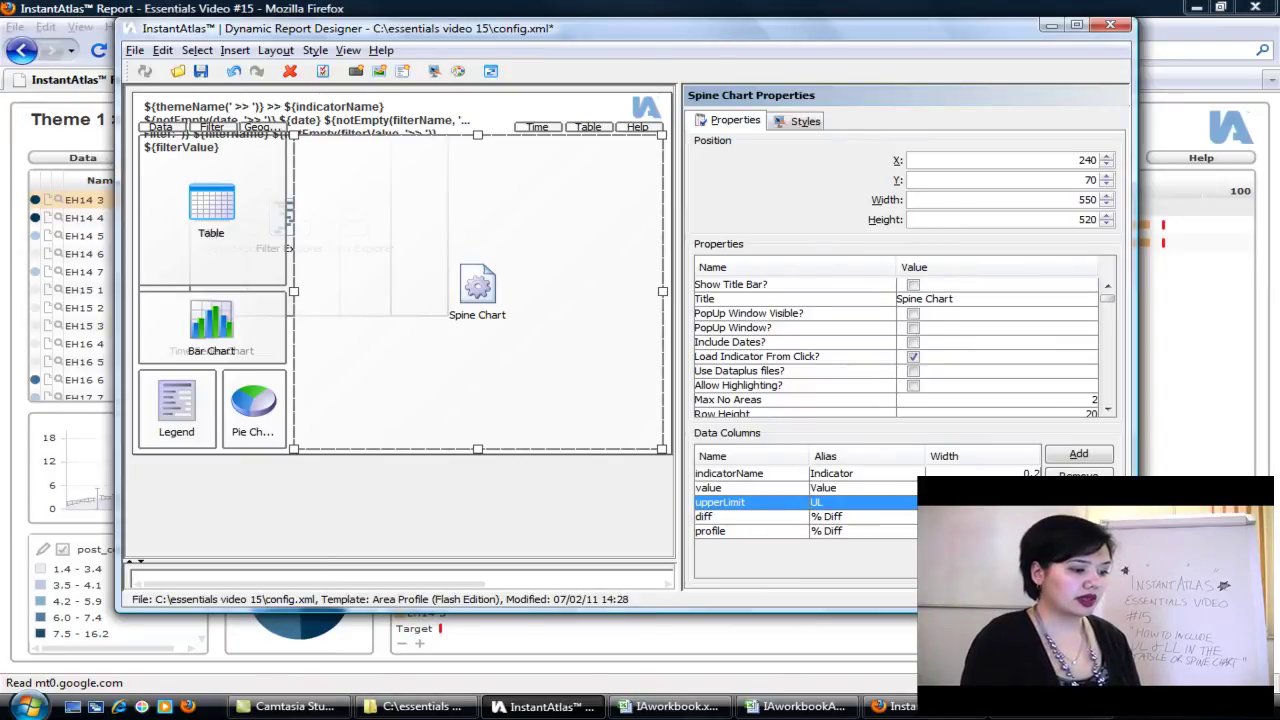
- Add a lowerLimit column aliased LL between upperLimit and diff
{"action": "left_click", "coordinate": [720, 516]}
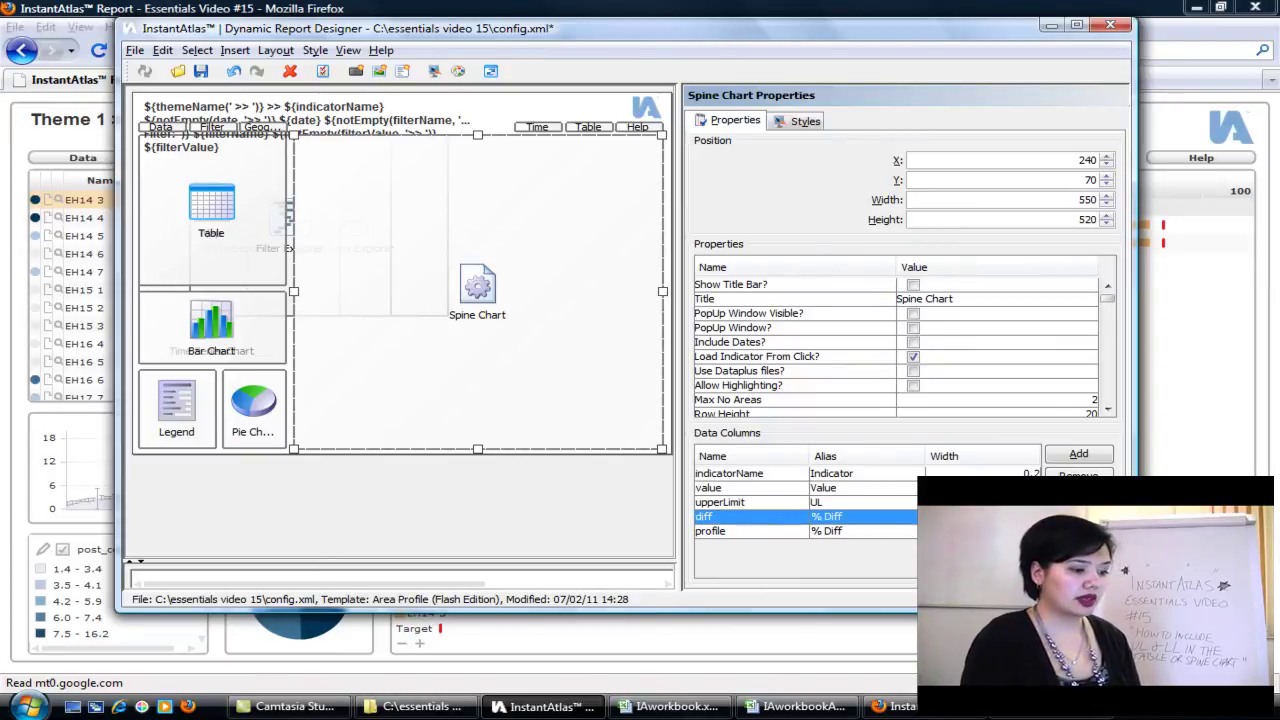
{"action": "left_click", "coordinate": [1077, 458]}
{"action": "left_click", "coordinate": [724, 546]}
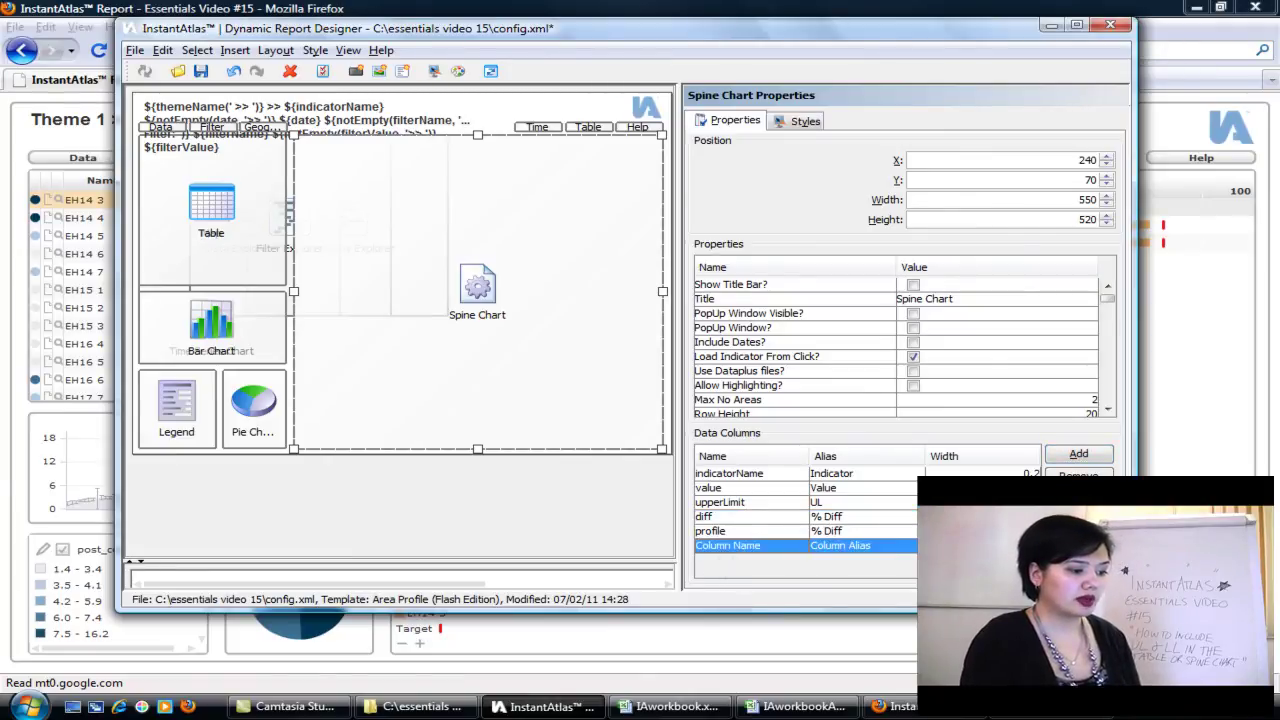
{"action": "left_click_drag", "start_coordinate": [724, 546], "coordinate": [712, 516]}
{"action": "left_click", "coordinate": [712, 516]}
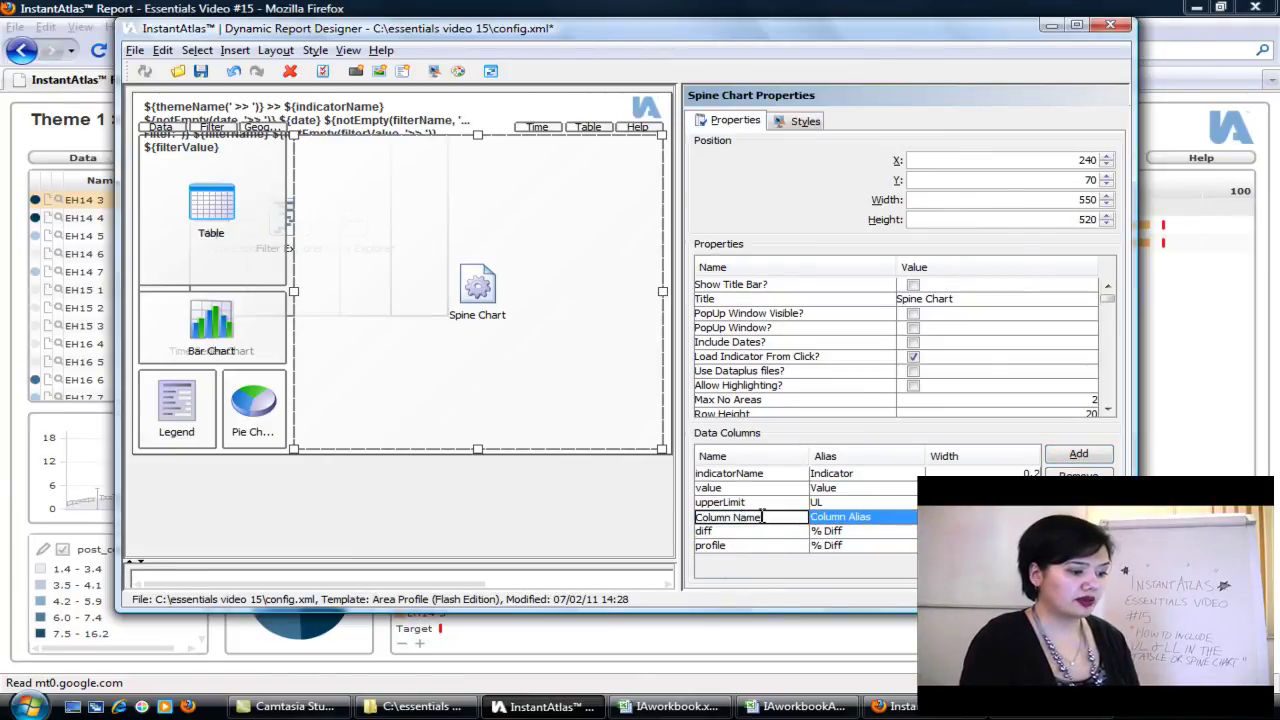
{"action": "key", "text": "ctrl+a"}
{"action": "key", "text": "BackSpace"}
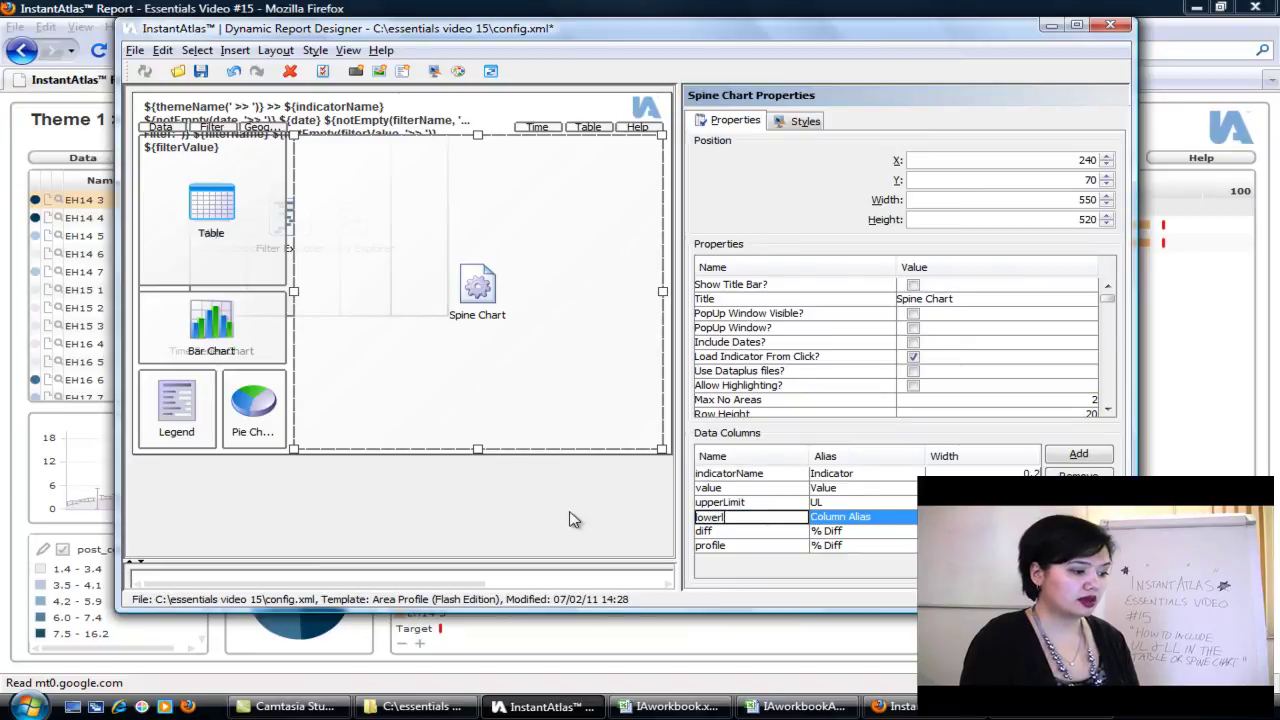
{"action": "key", "text": "Return"}
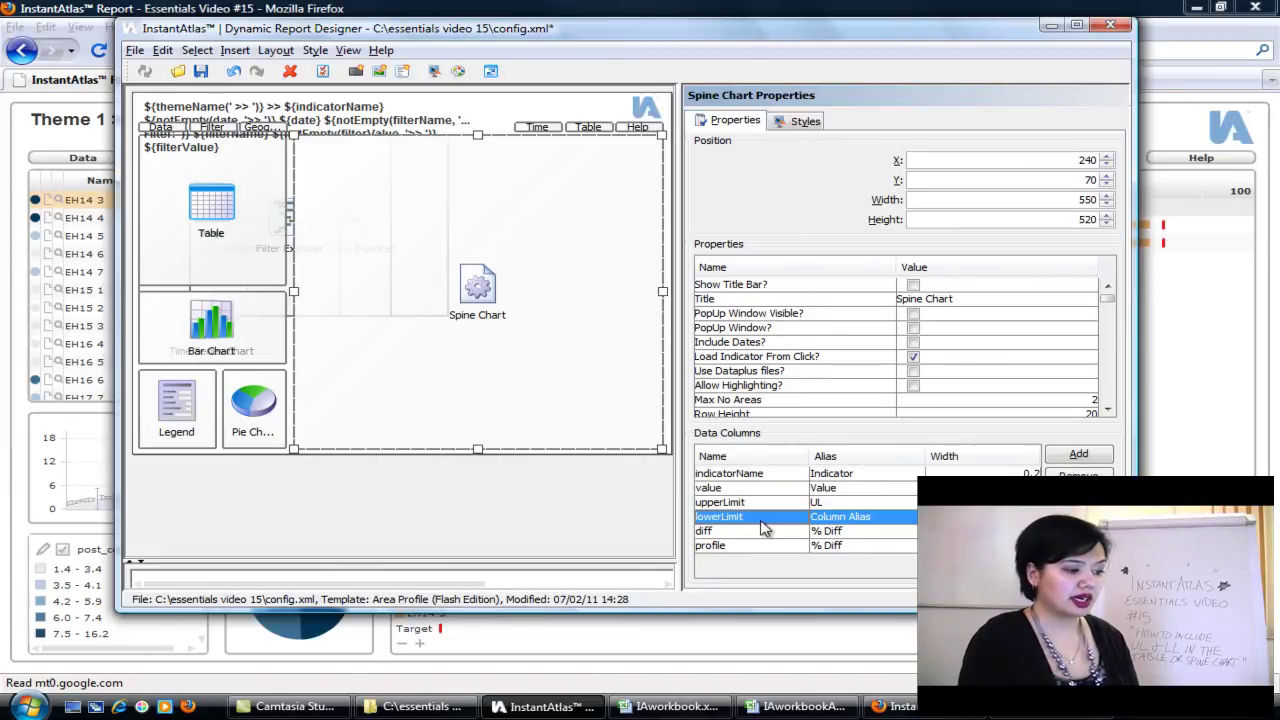
{"action": "double_click", "coordinate": [875, 517]}
{"action": "type", "text": "LL"}
{"action": "key", "text": "Return"}
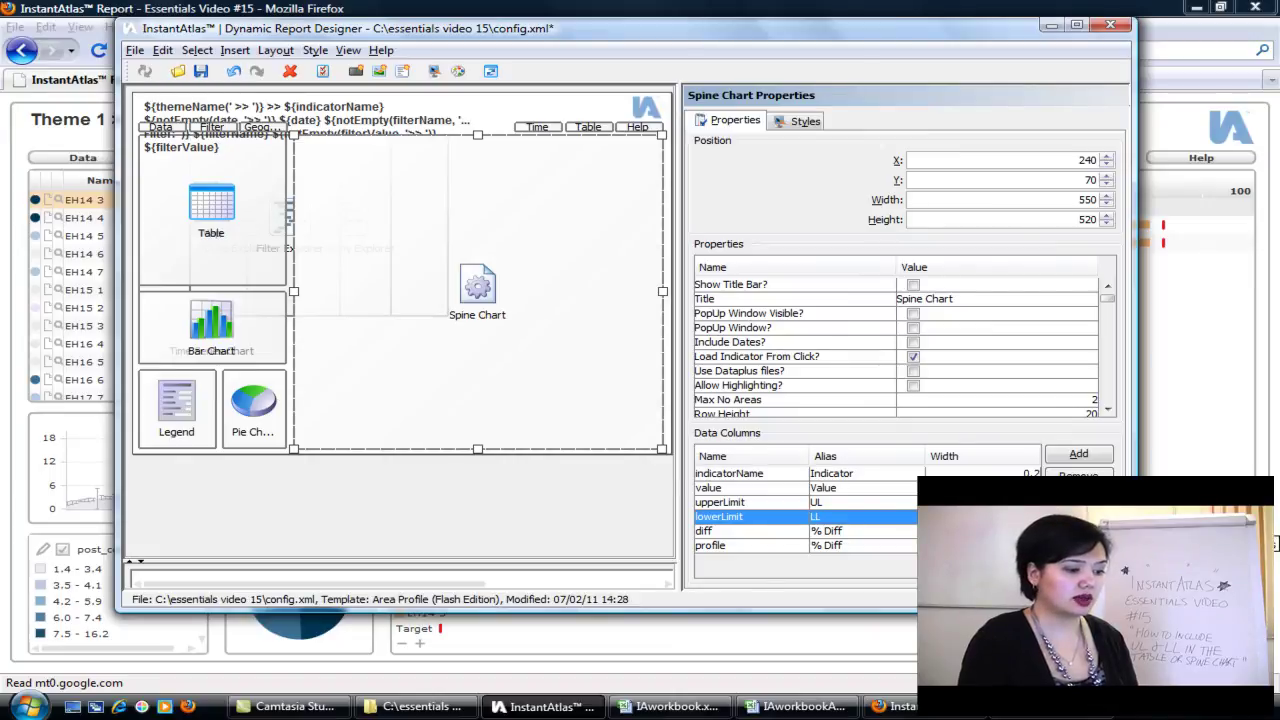
- Save and reload the report, then show area EH10 7's data table with UL and LL
{"action": "key", "text": "Down"}
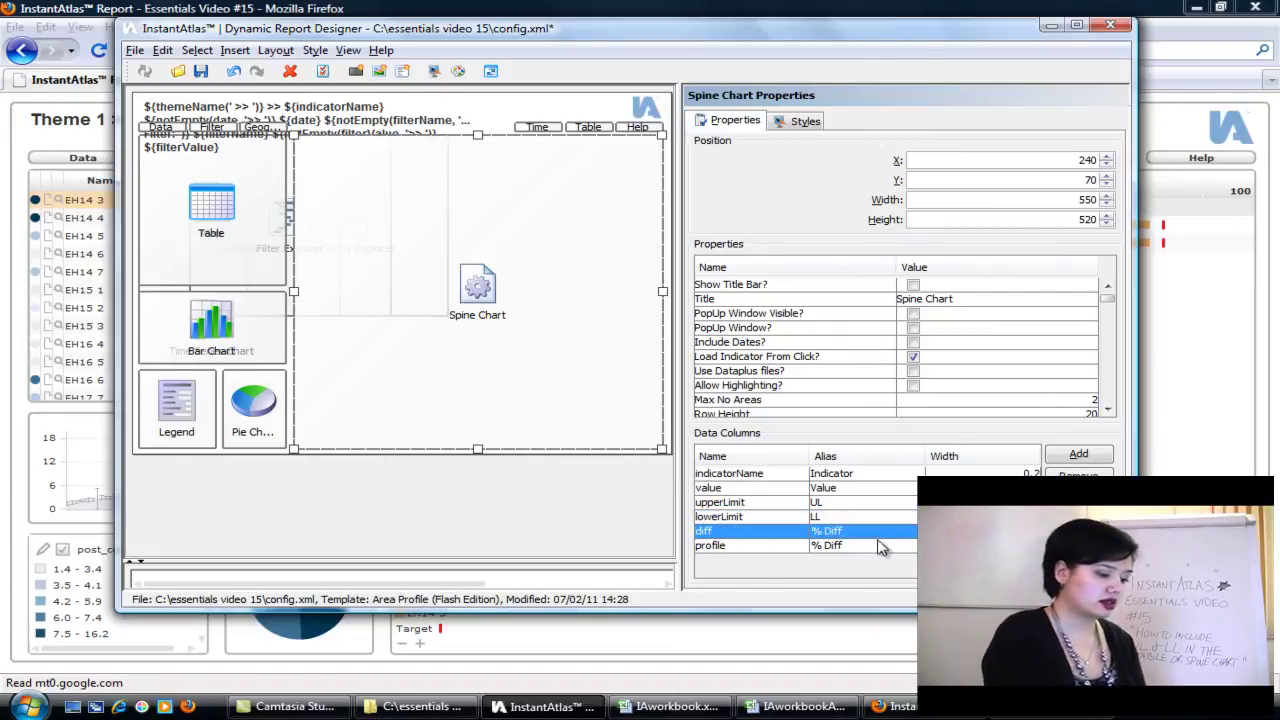
{"action": "left_click", "coordinate": [201, 72]}
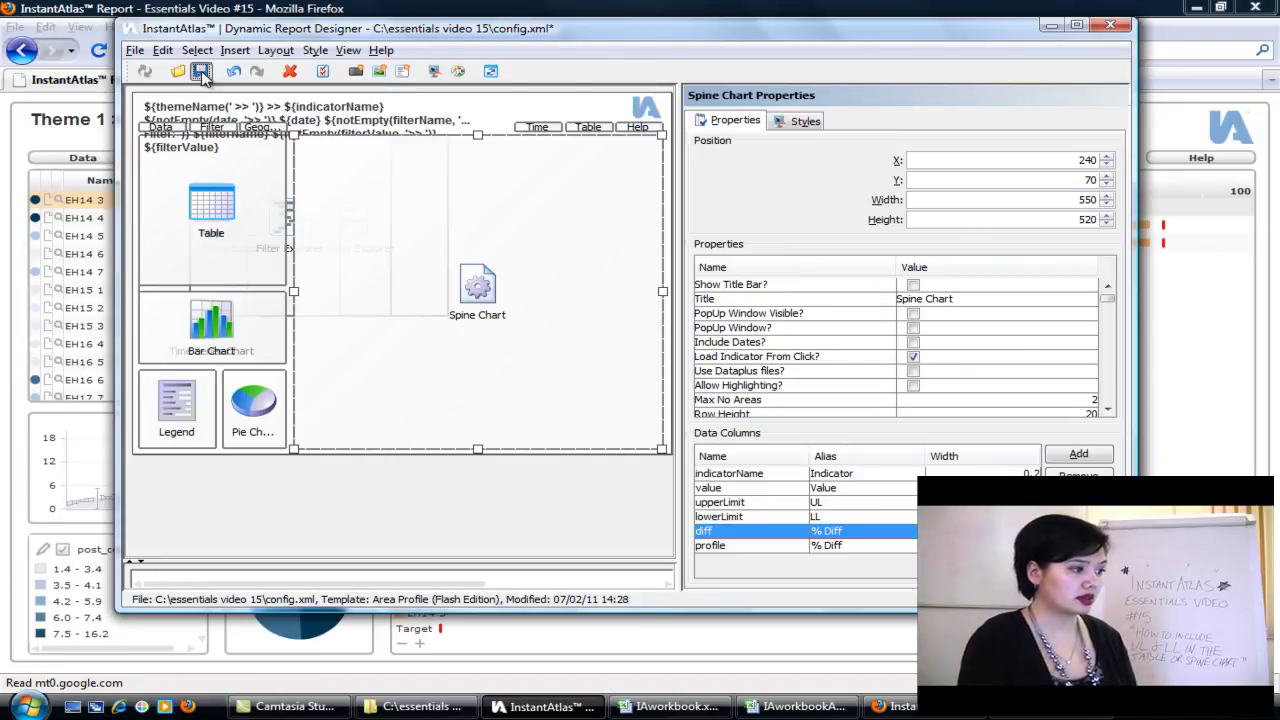
{"action": "left_click", "coordinate": [98, 50]}
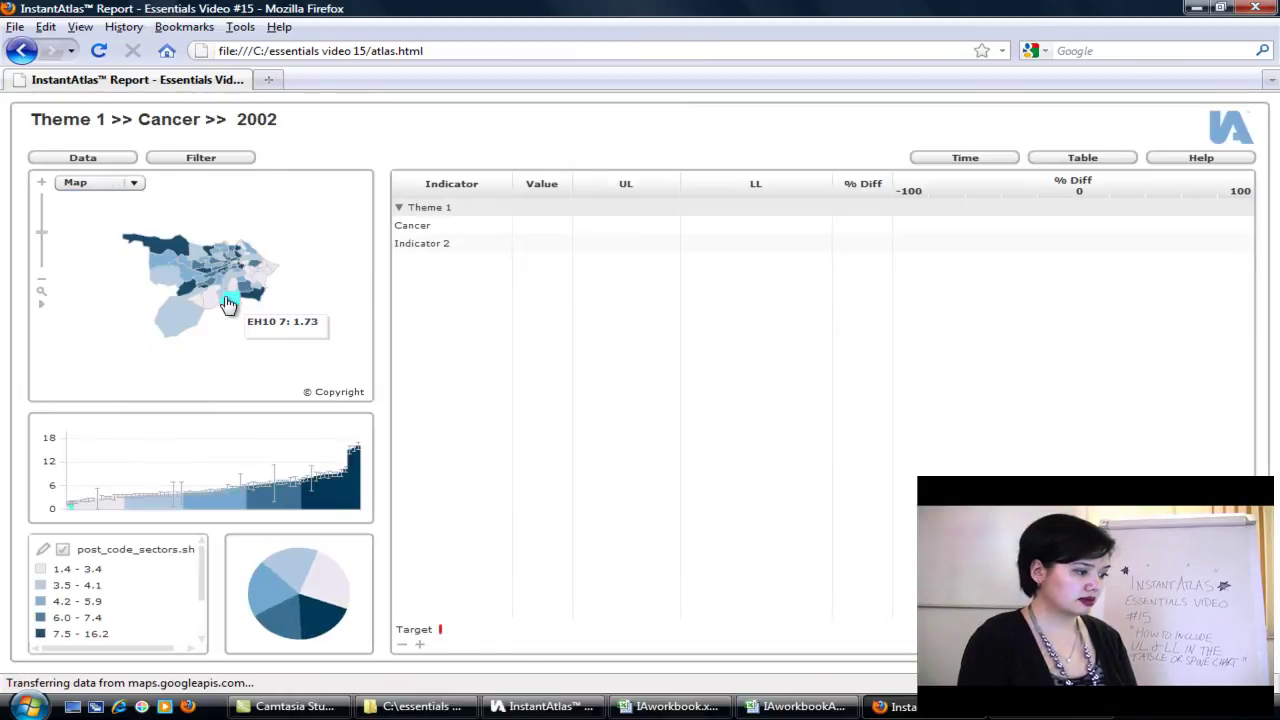
{"action": "left_click", "coordinate": [228, 303]}
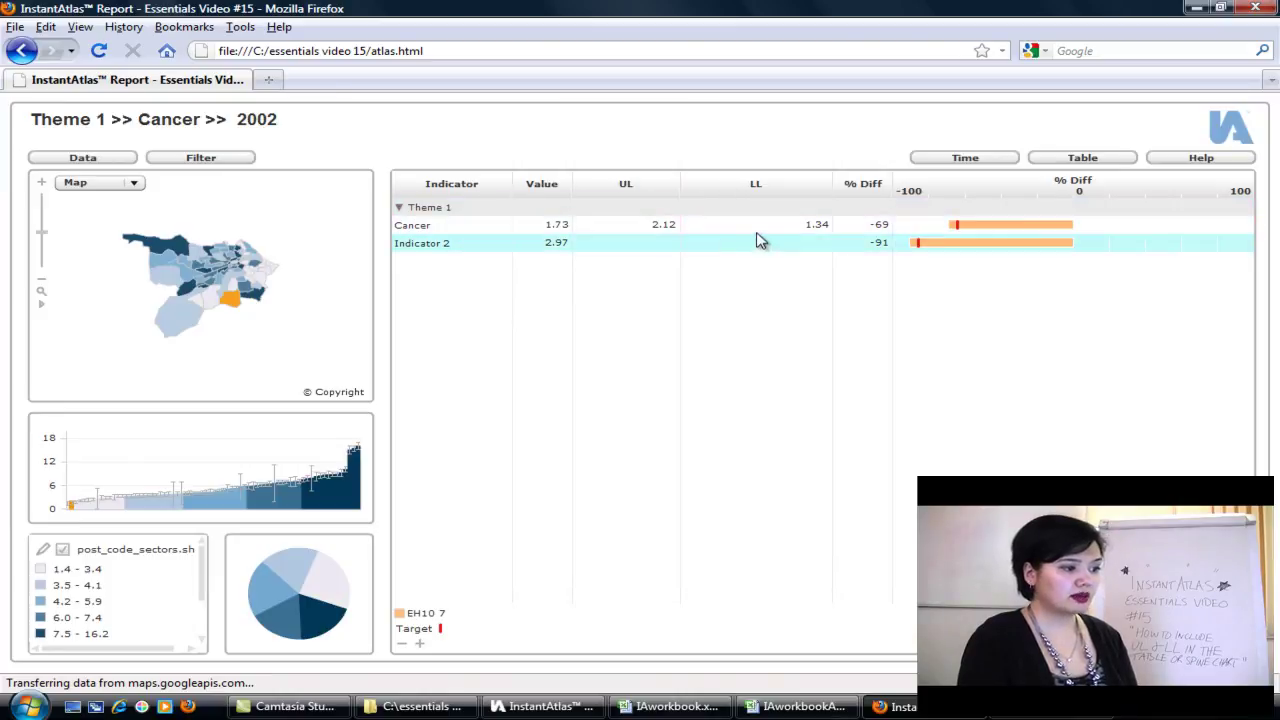
{"action": "left_click", "coordinate": [1050, 160]}
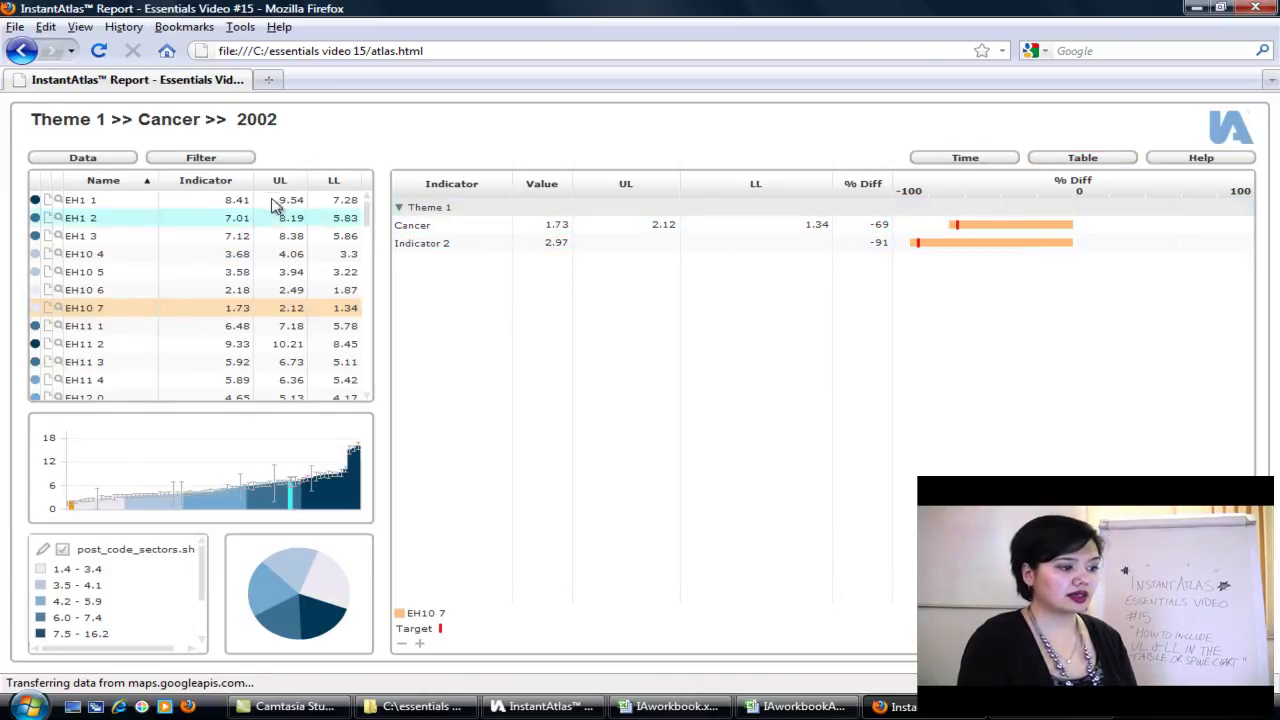